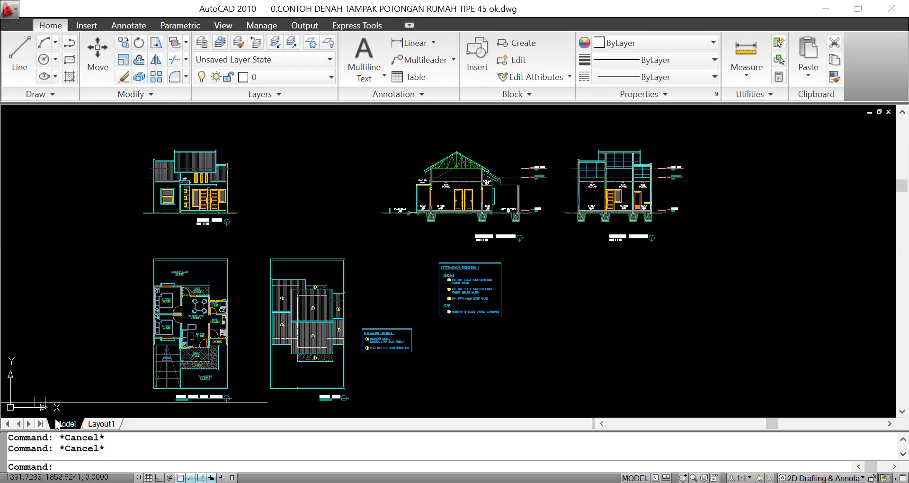
Switch from model space to Layout1 and view its whole sheet
middle_drag(327, 298, 382, 271)
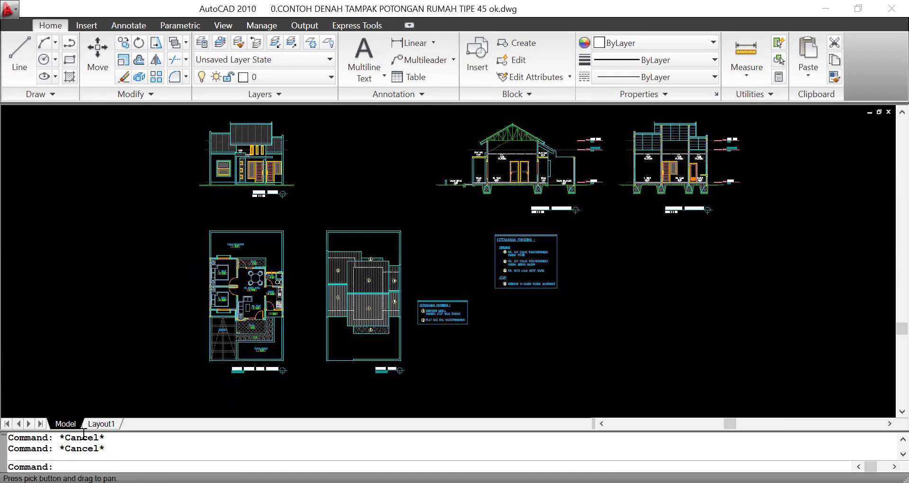
mouse_move(450, 182)
middle_down()
mouse_move(392, 188)
mouse_move(377, 210)
middle_up()
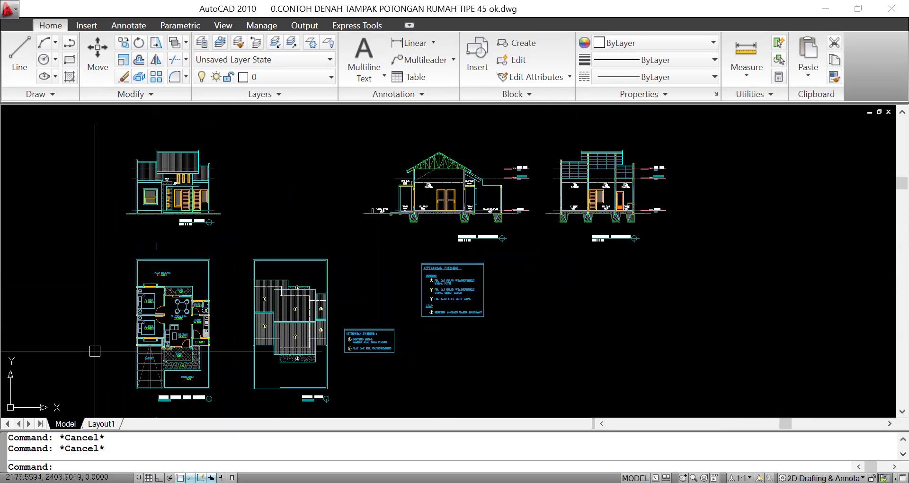
click(111, 424)
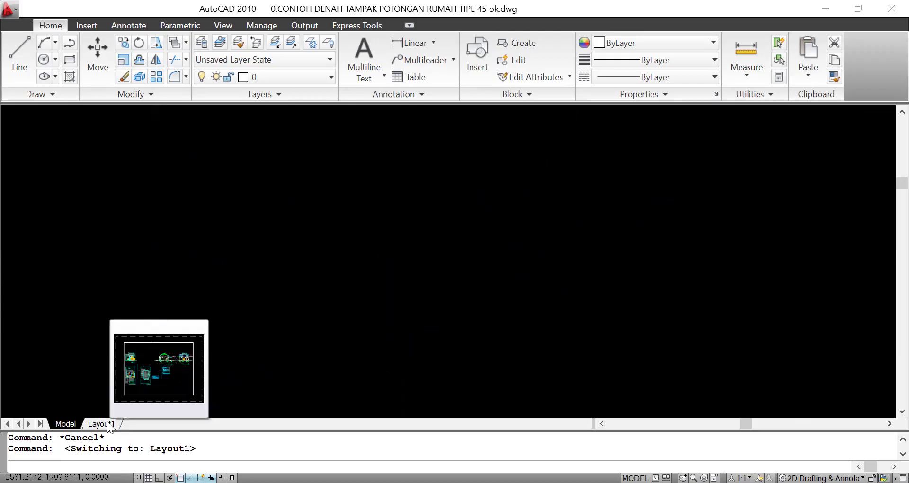
mouse_move(541, 168)
middle_down()
mouse_move(547, 162)
mouse_move(349, 211)
mouse_move(372, 196)
middle_up()
scroll(535, 175, down, 3)
scroll(430, 195, up, 2)
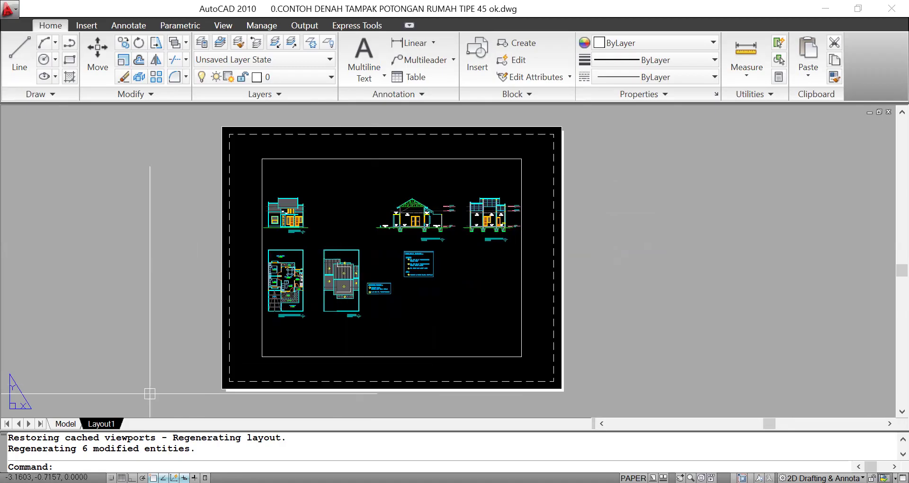
Create a copy of Layout1
right_click(112, 424)
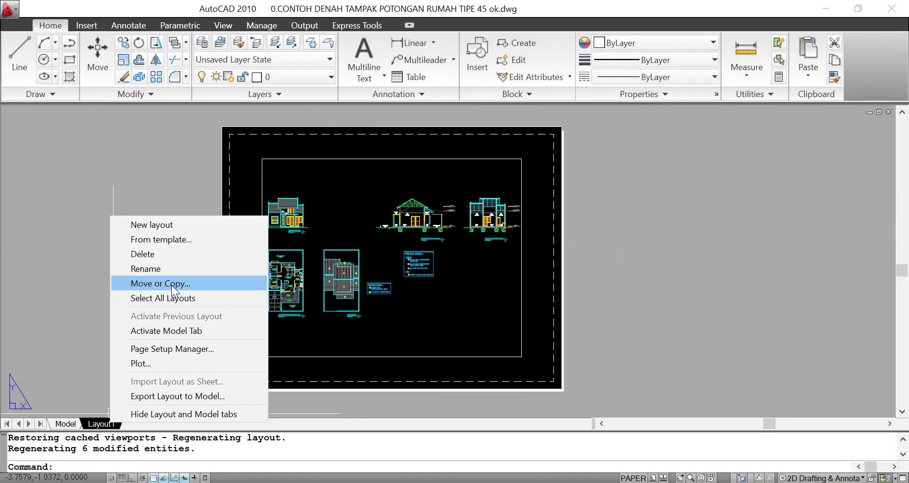
key(Return)
click(355, 310)
click(561, 188)
Delete the copied layout Layout1 (2)
click(153, 424)
right_click(154, 424)
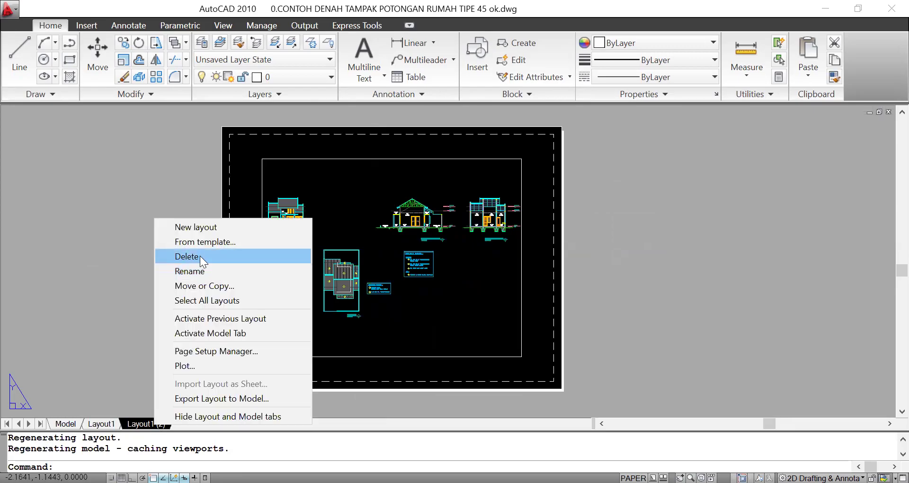
click(200, 256)
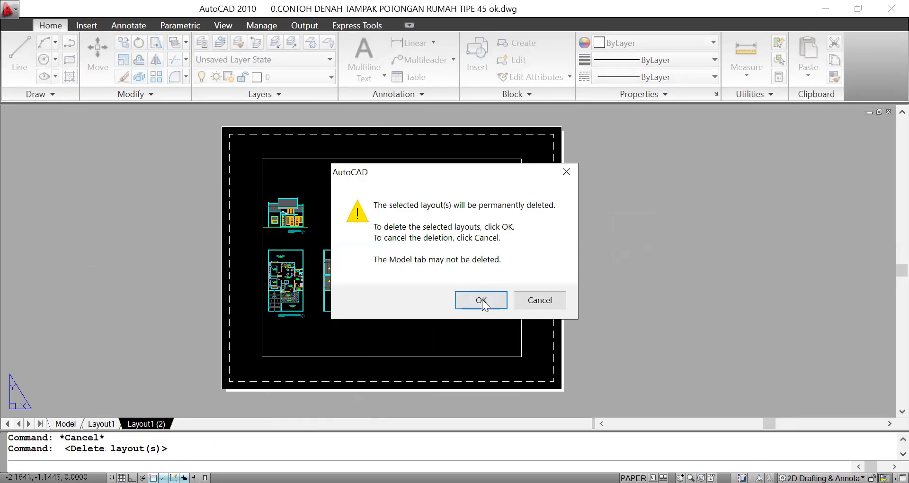
click(481, 301)
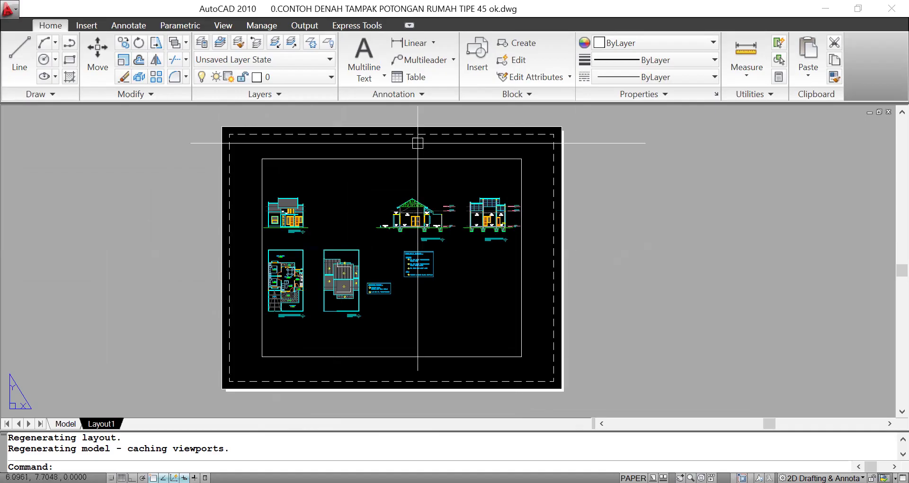
Return to model space with the plans, elevation and sections in view
click(69, 424)
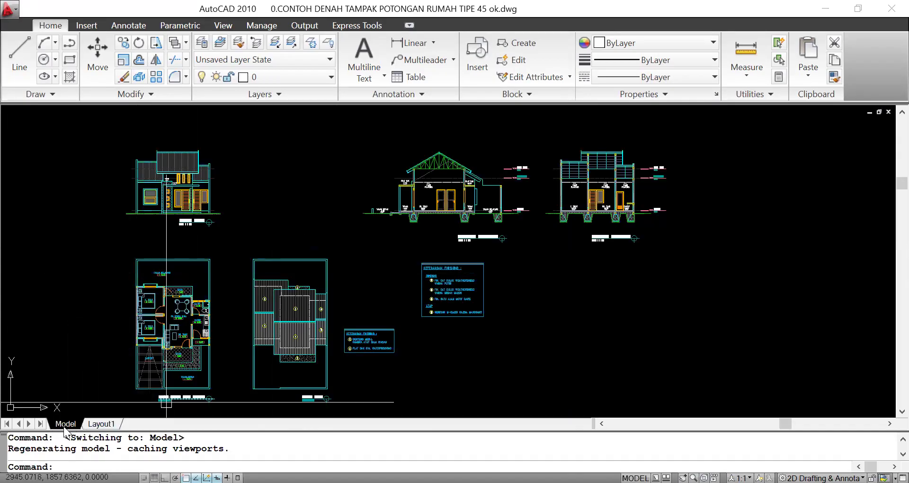
scroll(412, 294, down, 4)
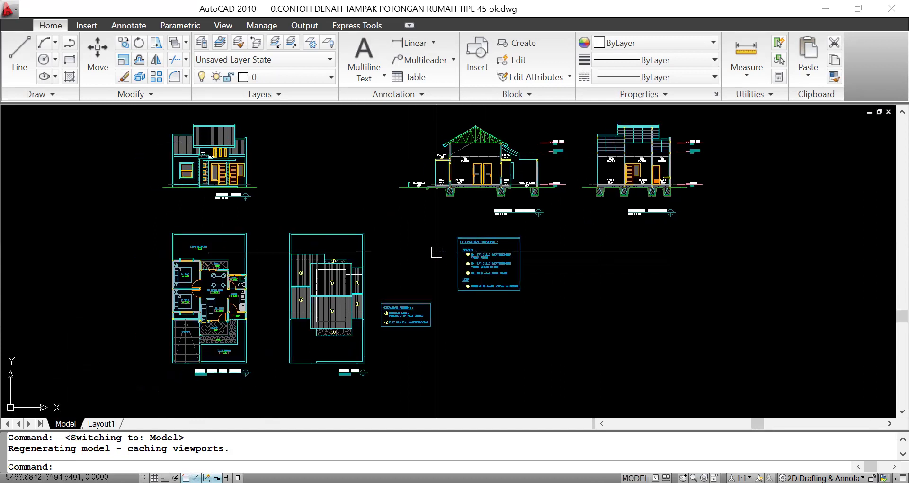
scroll(376, 259, up, 5)
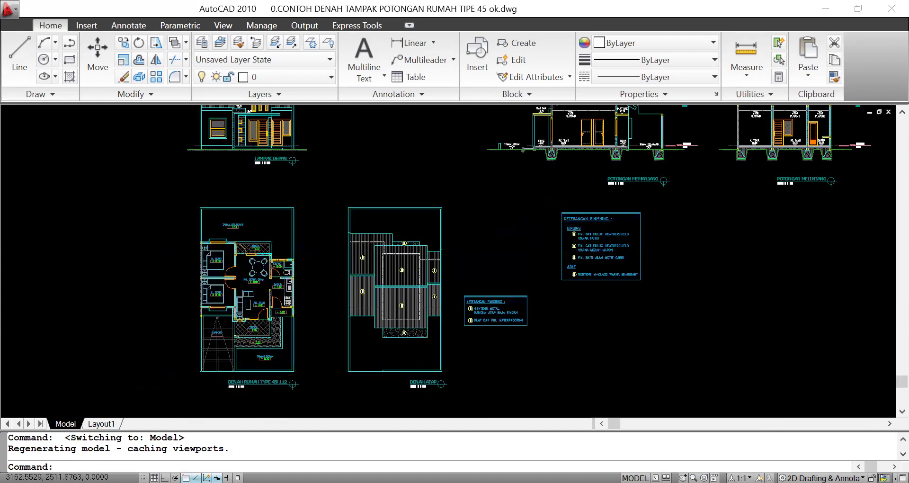
scroll(388, 224, down, 3)
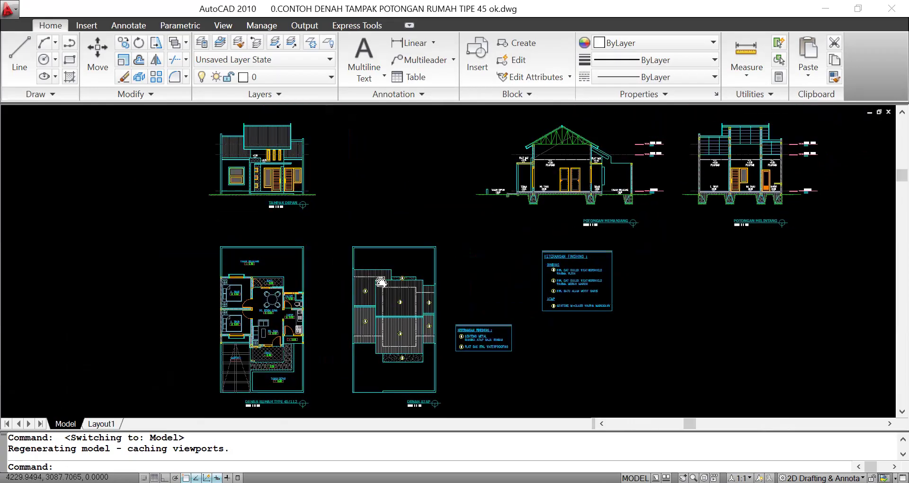
Measure the width of the house floor plan along the top boundary of the back garden (TAMAN BELAKANG)
scroll(306, 258, up, 3)
key(Escape)
text(di)
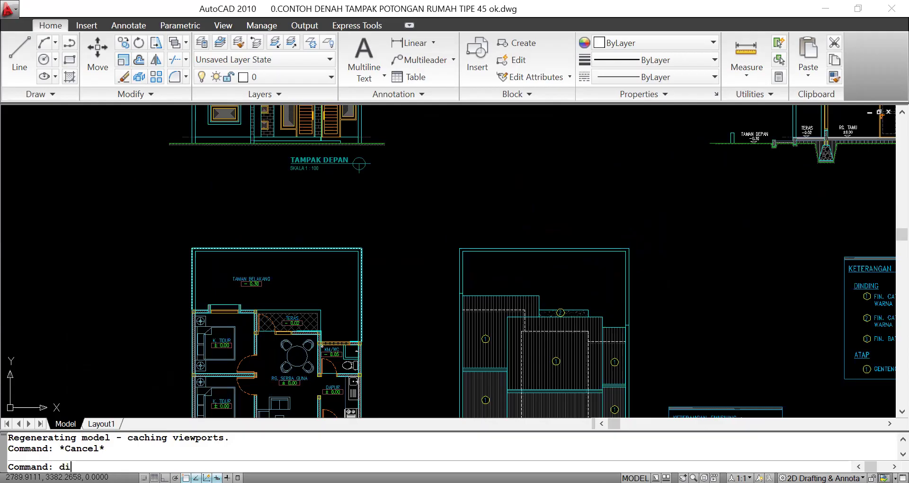
key(Return)
scroll(210, 261, up, 3)
click(173, 235)
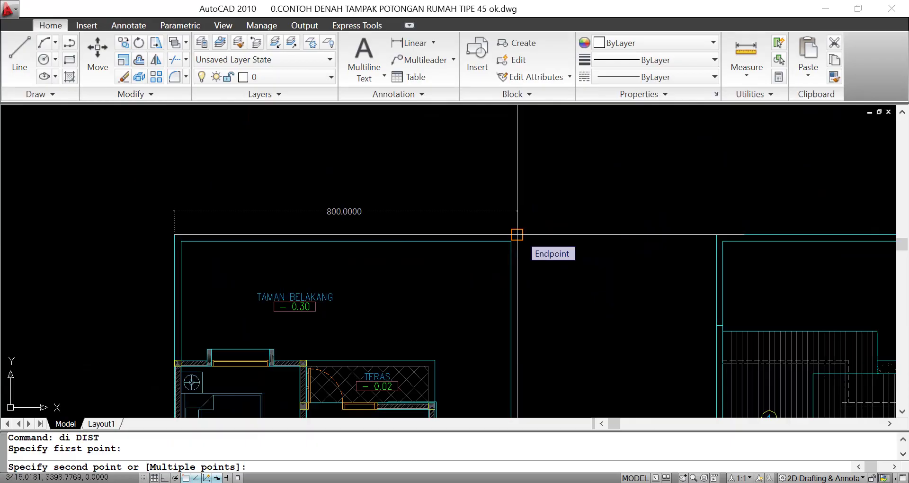
key(Escape)
key(Escape)
Examine the floor plan, roof plan, front elevation and longitudinal section in model space
middle_drag(406, 199, 373, 164)
scroll(498, 180, down, 2)
middle_drag(529, 255, 427, 198)
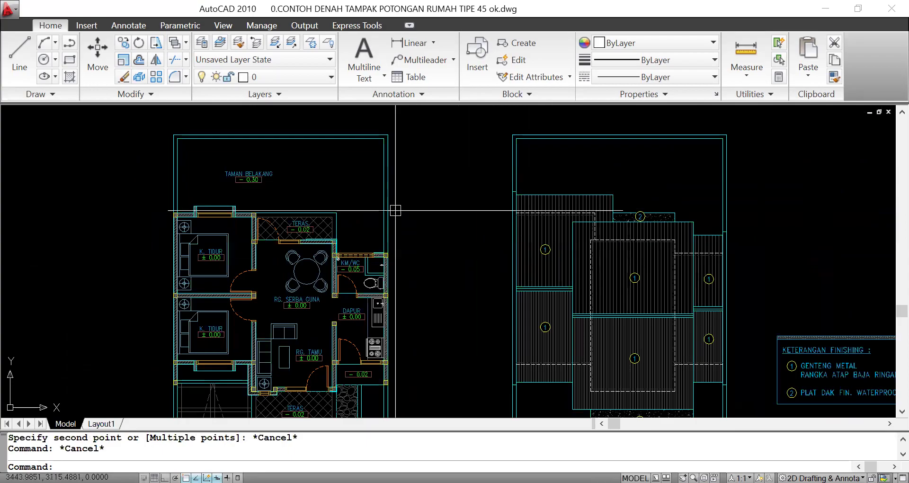
scroll(234, 318, down, 2)
mouse_move(452, 229)
middle_down()
mouse_move(449, 242)
mouse_move(381, 280)
mouse_move(358, 307)
middle_up()
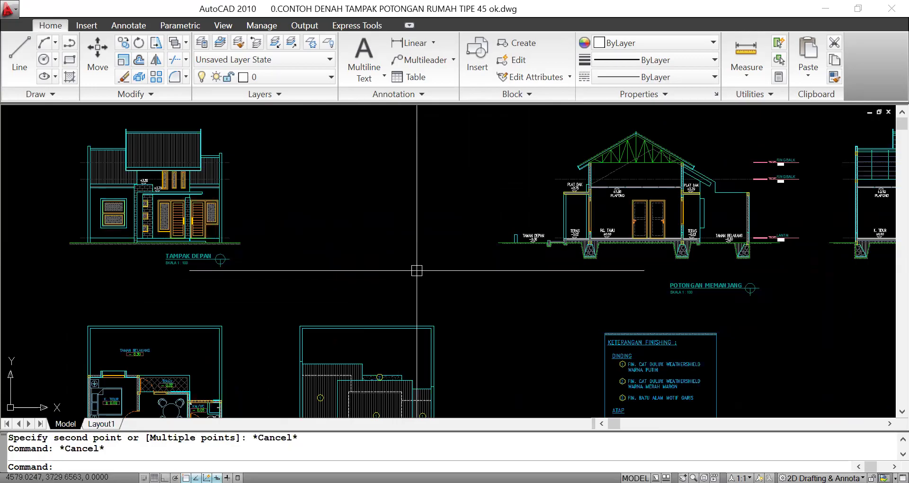
key(Escape)
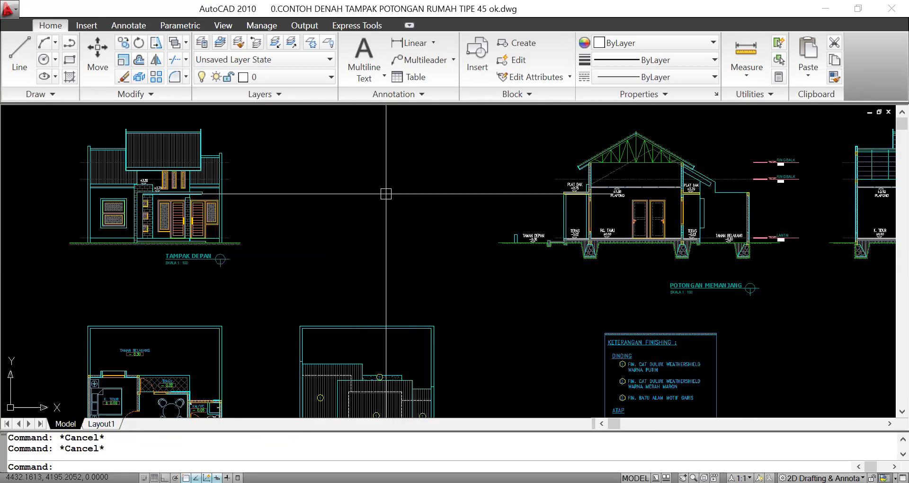
middle_drag(512, 240, 504, 226)
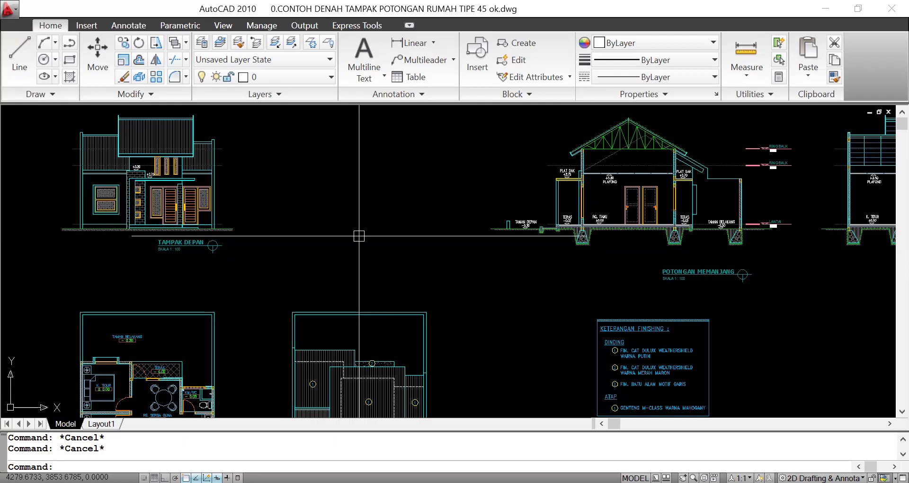
text(UN)
key(Return)
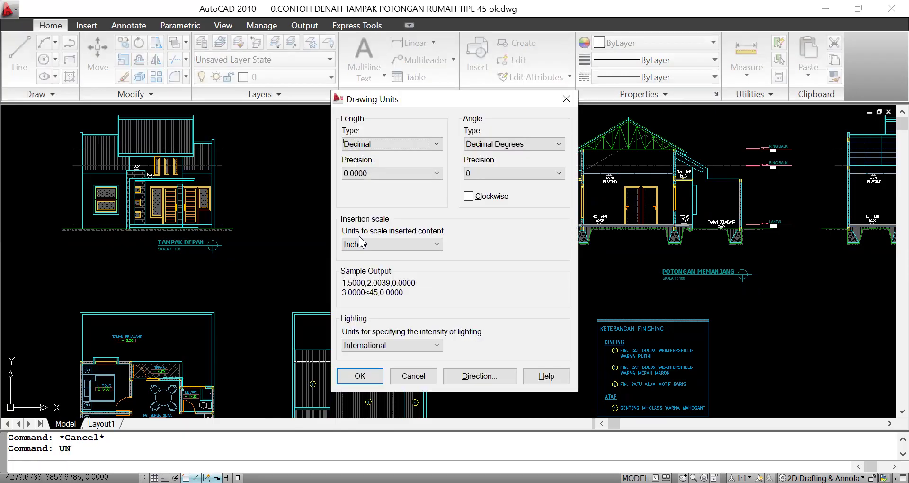
key(Escape)
text(UNITS)
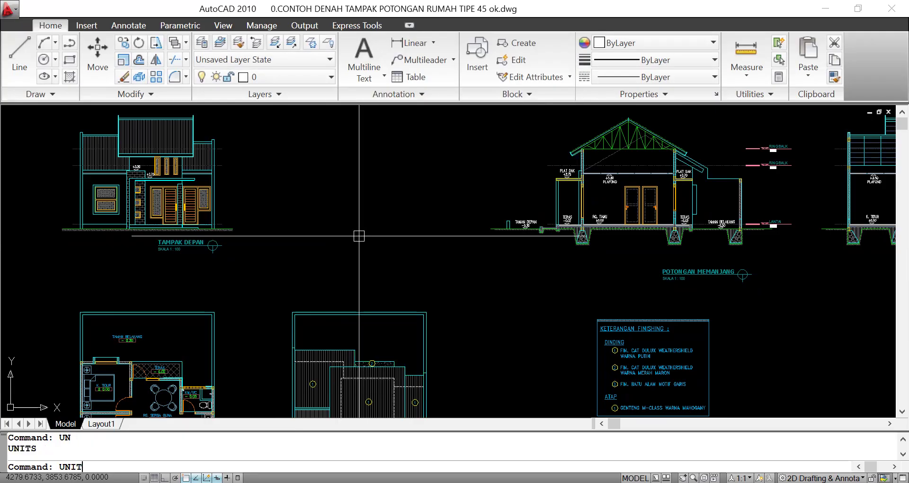
key(Return)
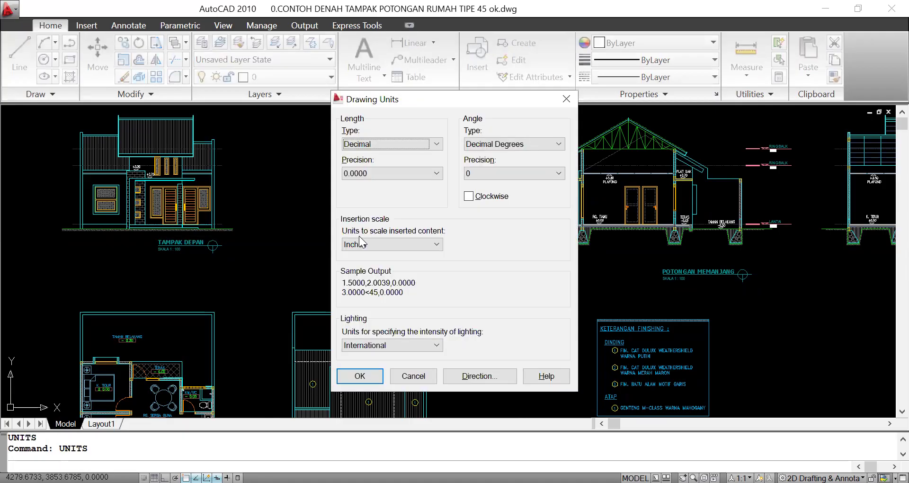
key(Escape)
Set the drawing units' insertion scale to Centimeters
text(UN)
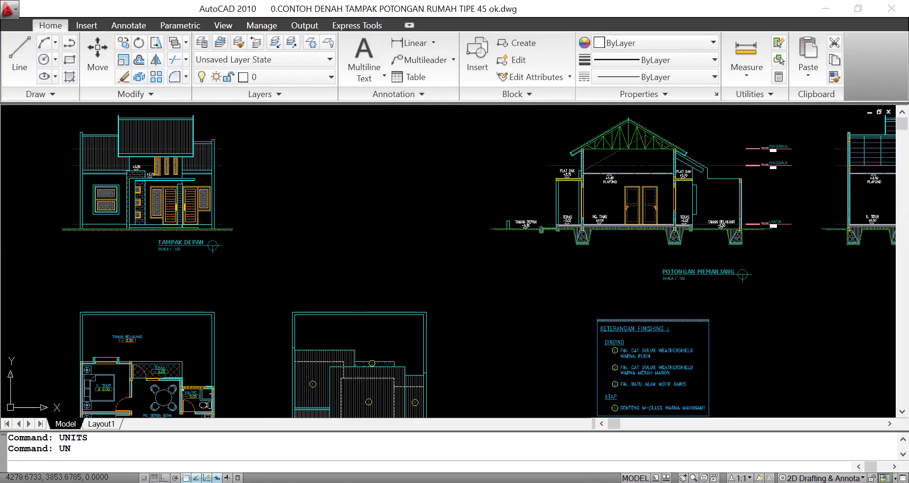
key(Return)
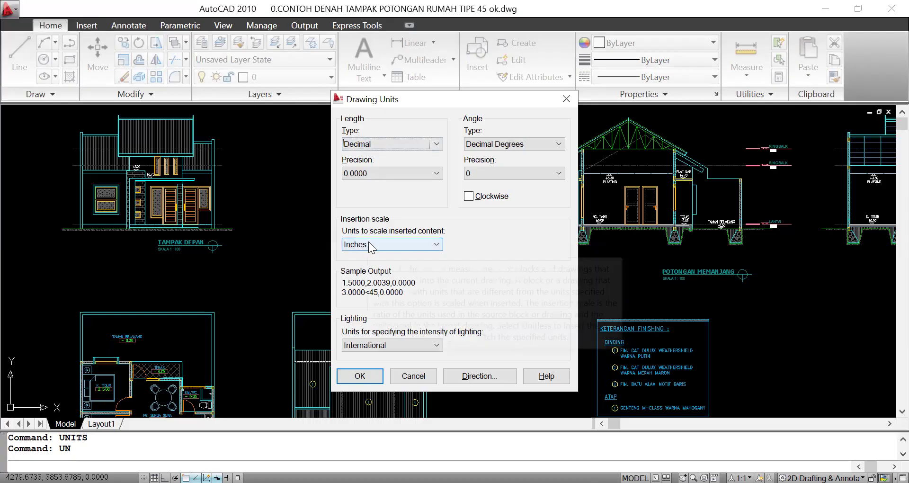
click(398, 246)
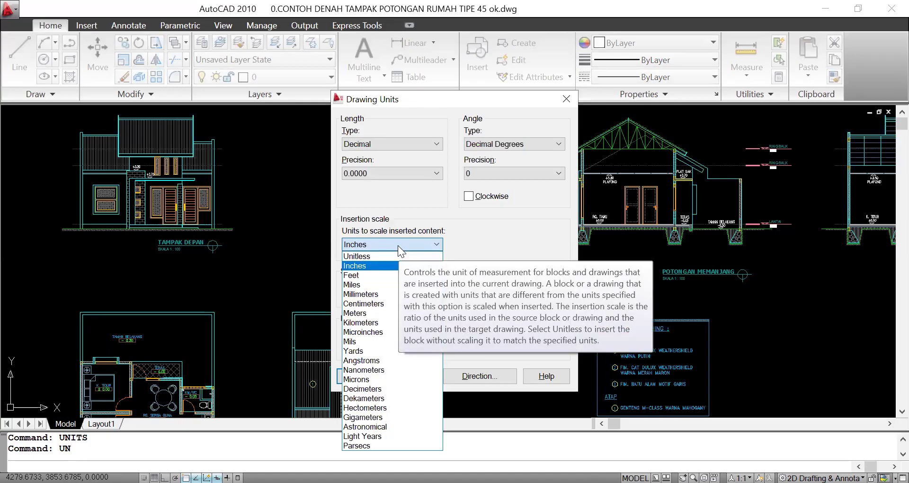
click(379, 303)
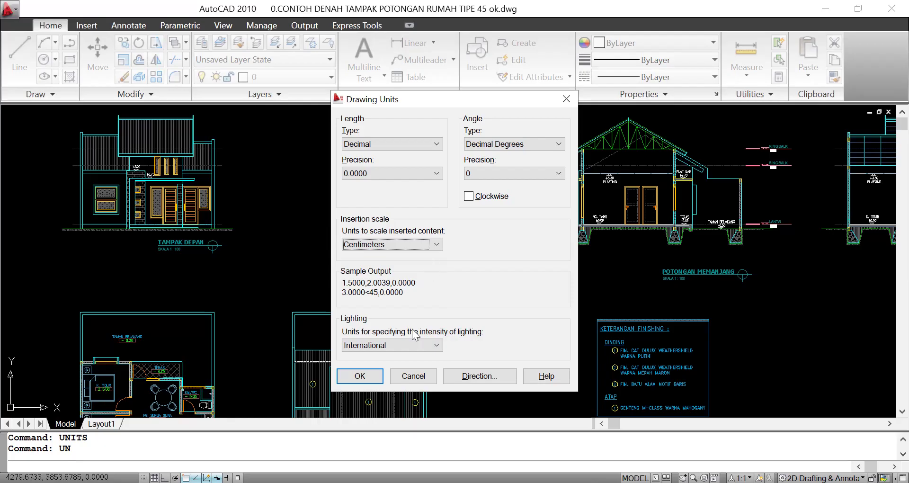
click(370, 379)
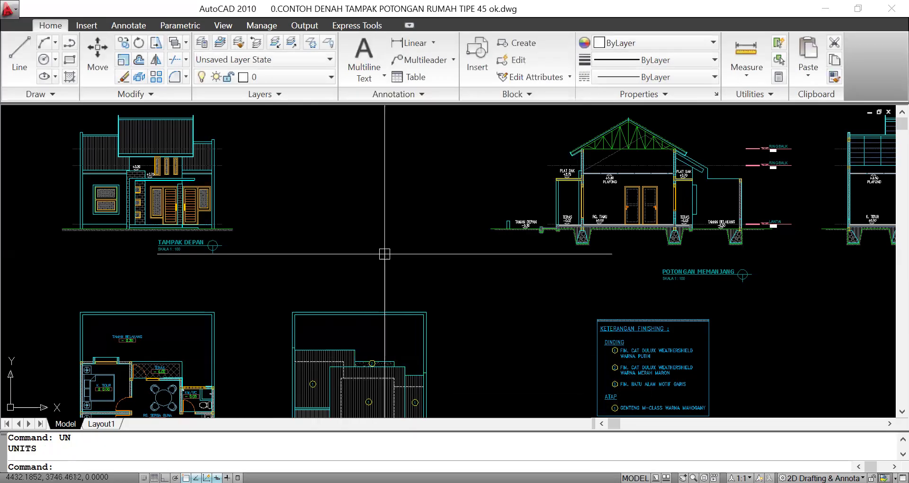
middle_drag(384, 252, 448, 263)
text(DI)
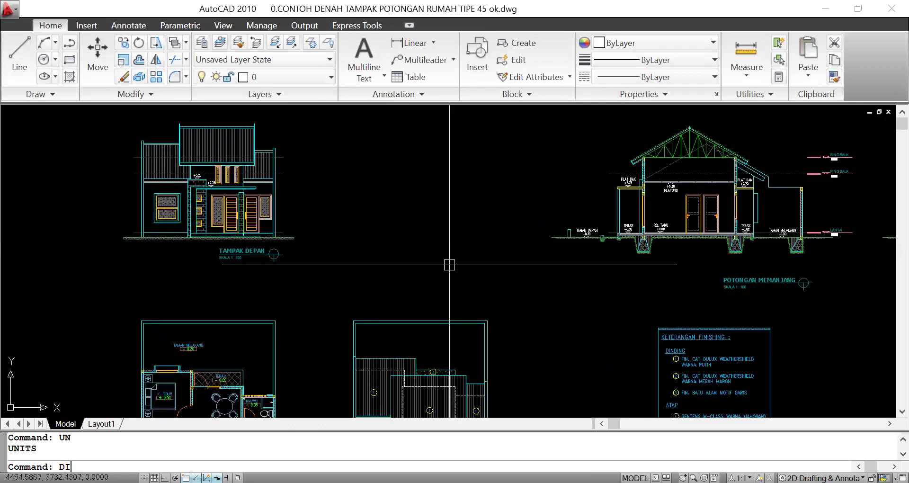
key(Return)
click(449, 264)
key(Escape)
Save the drawing
scroll(436, 217, down, 2)
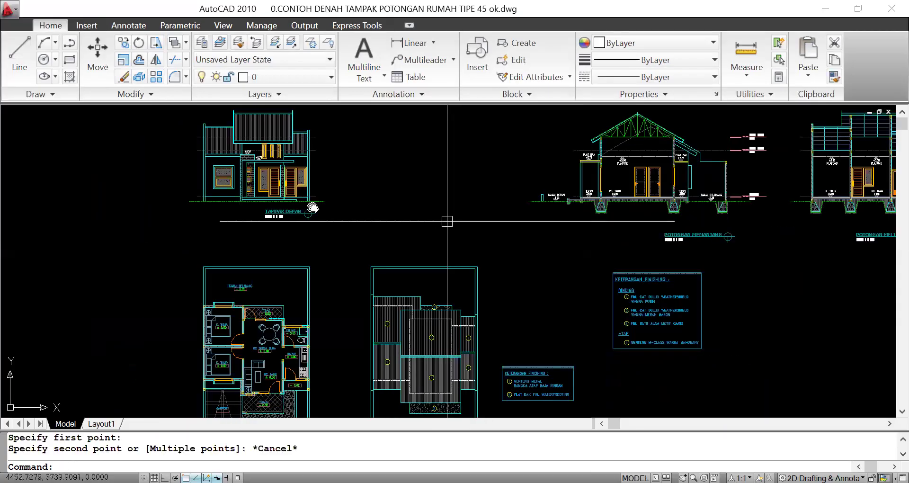
middle_drag(436, 218, 406, 203)
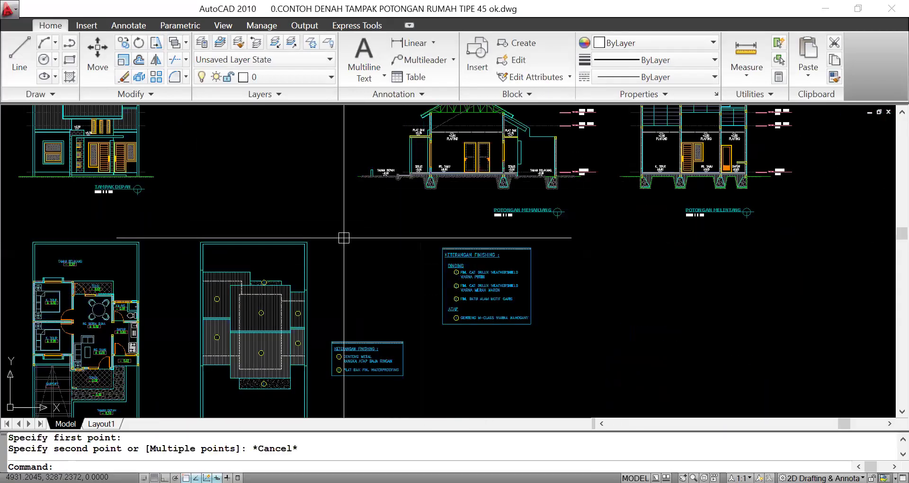
scroll(347, 248, down, 3)
scroll(345, 248, down, 2)
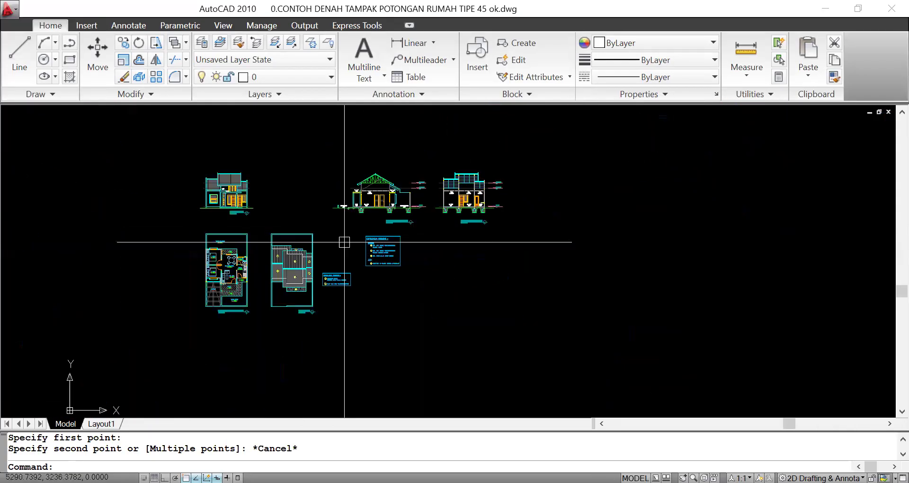
scroll(344, 242, up, 4)
key(ctrl+s)
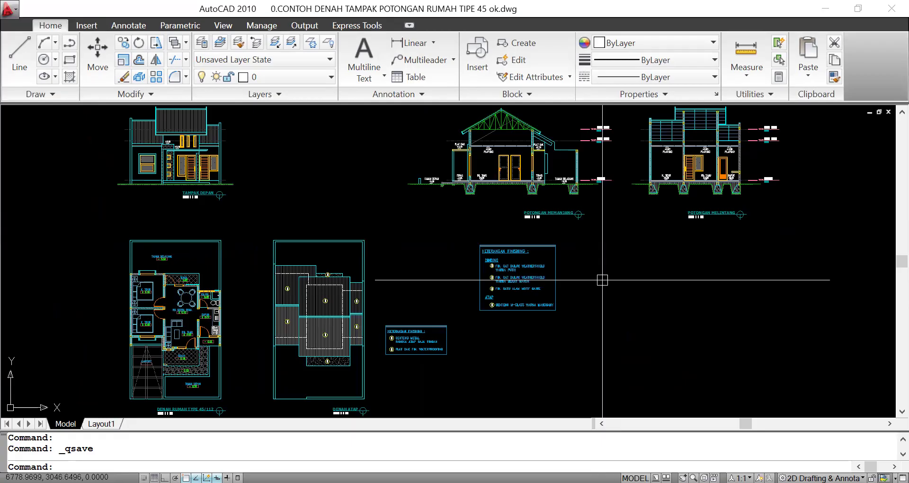
key(Escape)
key(Escape)
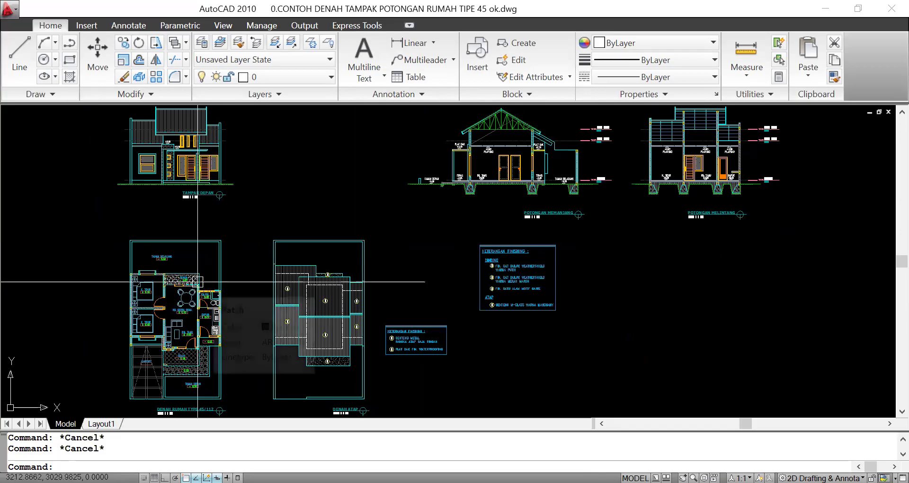
middle_drag(527, 325, 382, 284)
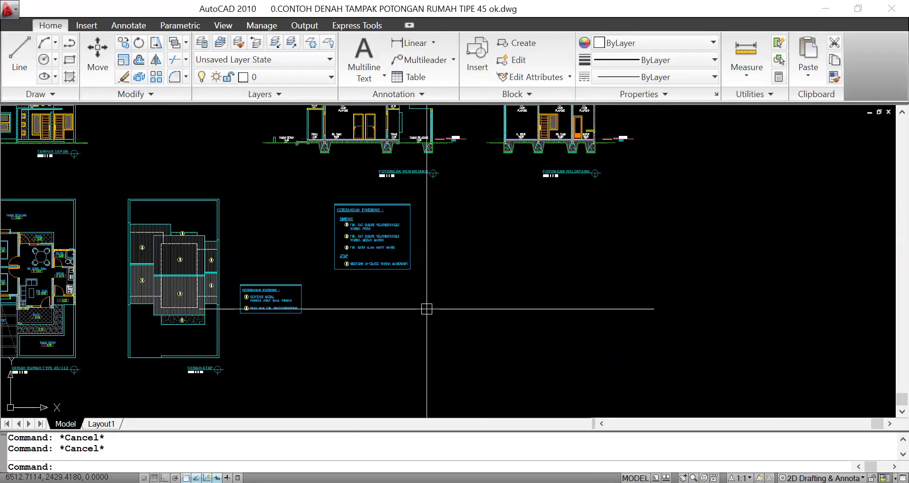
text(REC)
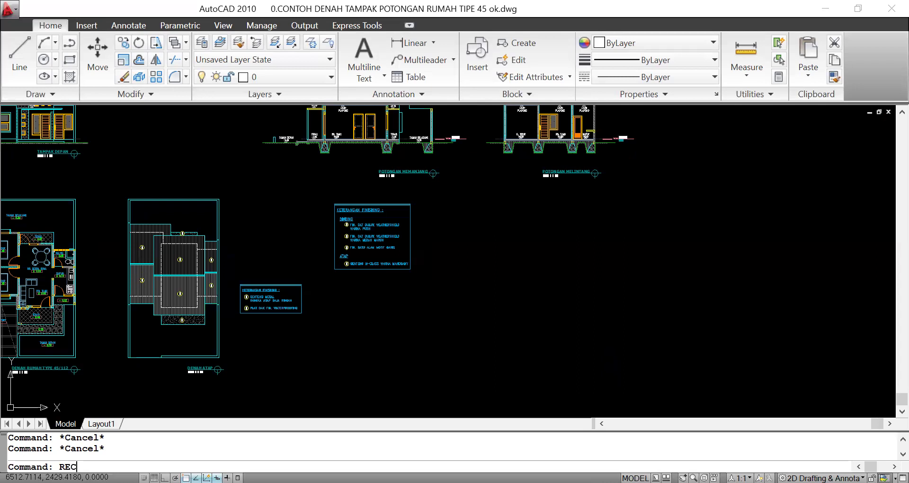
key(Return)
scroll(407, 338, up, 2)
click(405, 344)
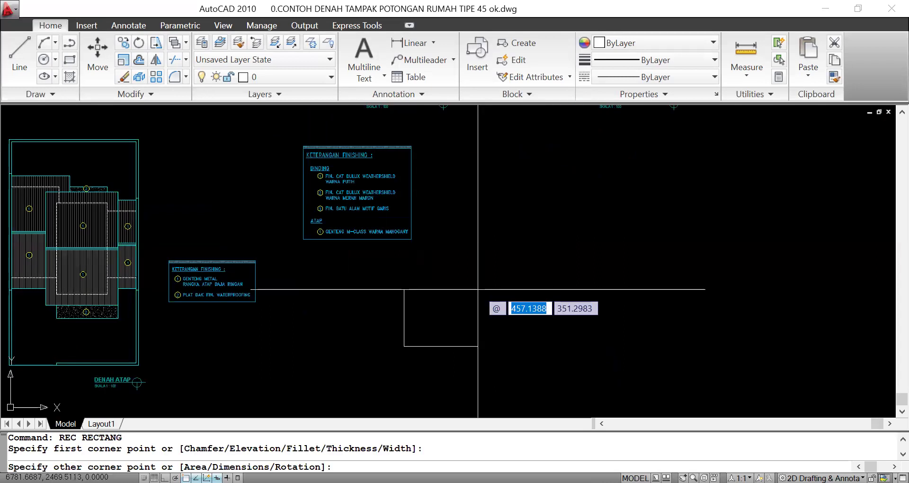
key(Escape)
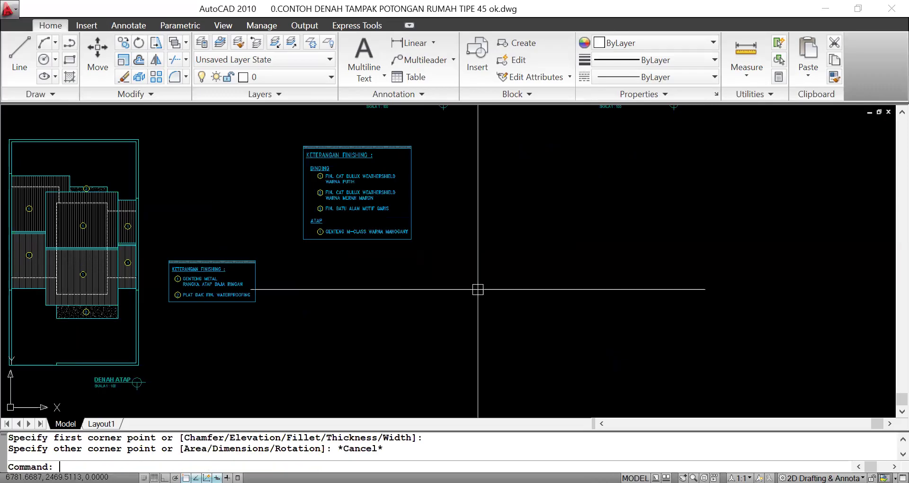
Draw a rectangle 42 units wide and 29.7 units high in the empty area beside the finishing notes
key(Return)
click(462, 334)
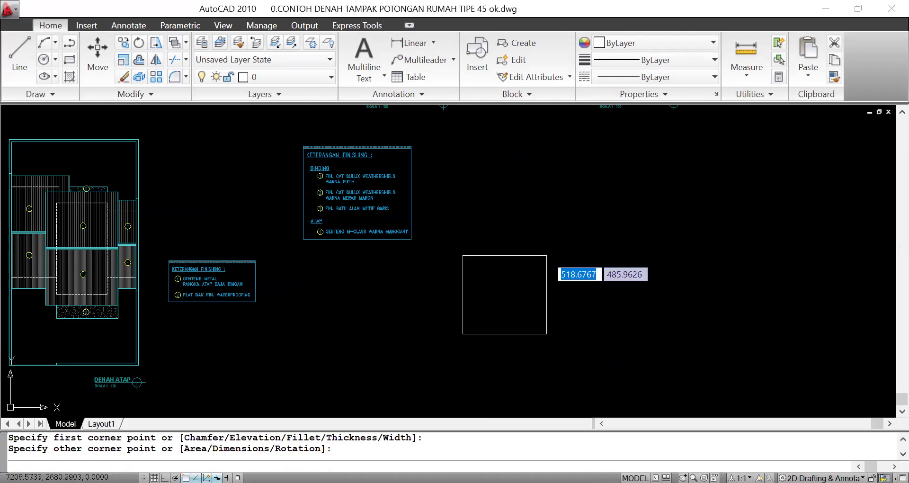
key(F8)
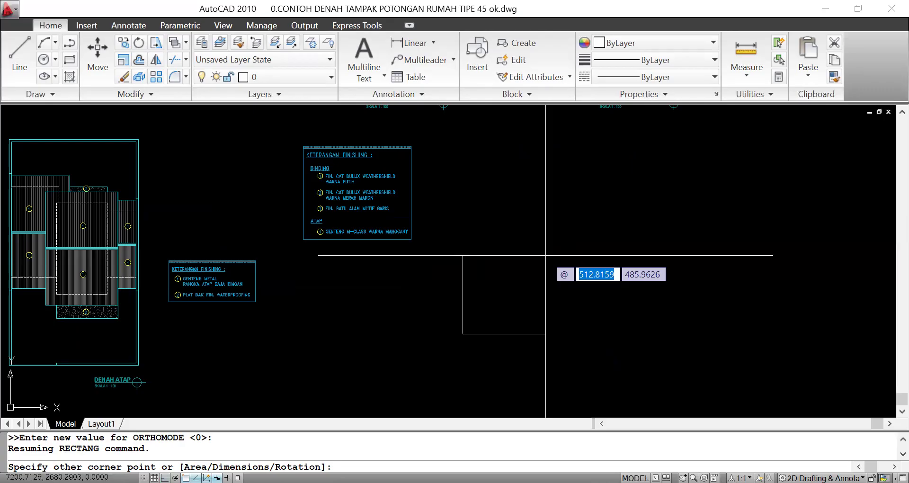
text(42)
key(Tab)
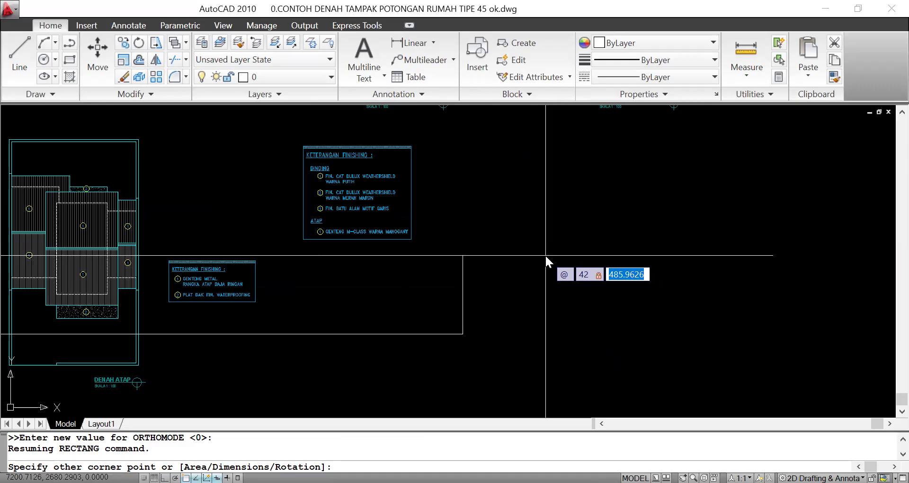
text(29.7)
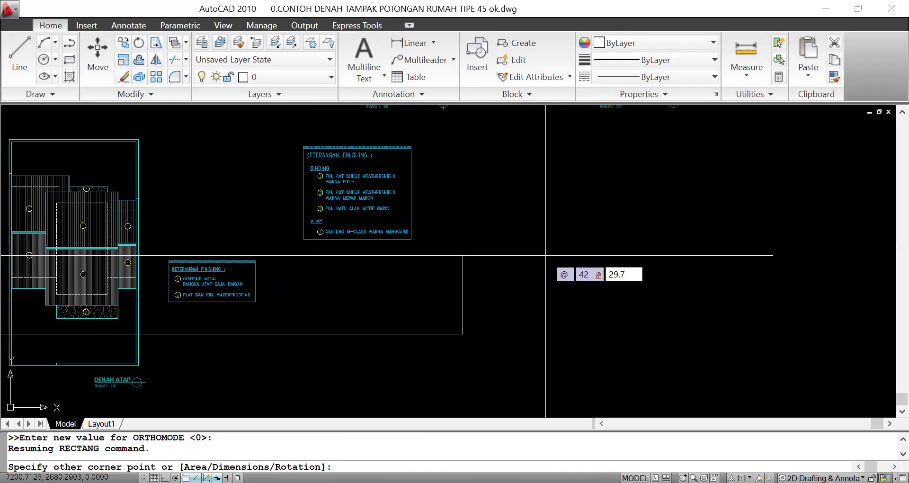
key(Return)
scroll(467, 320, up, 10)
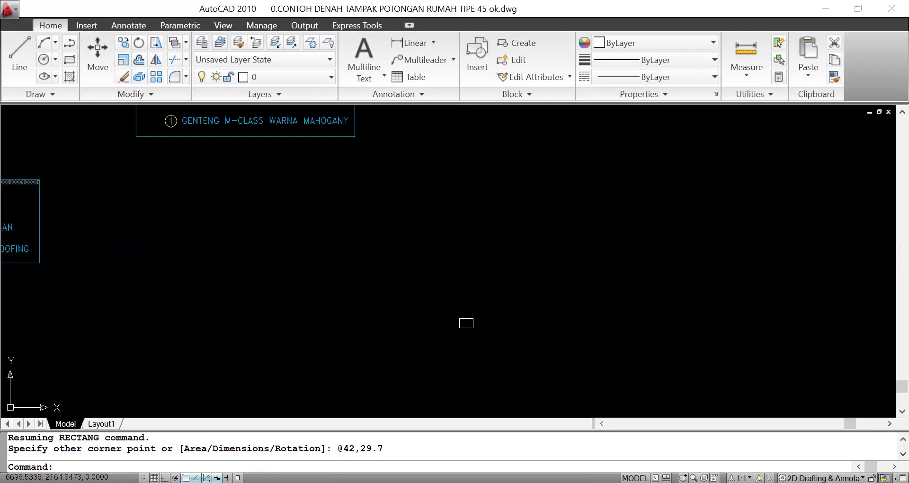
Measure the rectangle's height between the two endpoints of its right edge
scroll(479, 272, up, 2)
key(Escape)
text(DI)
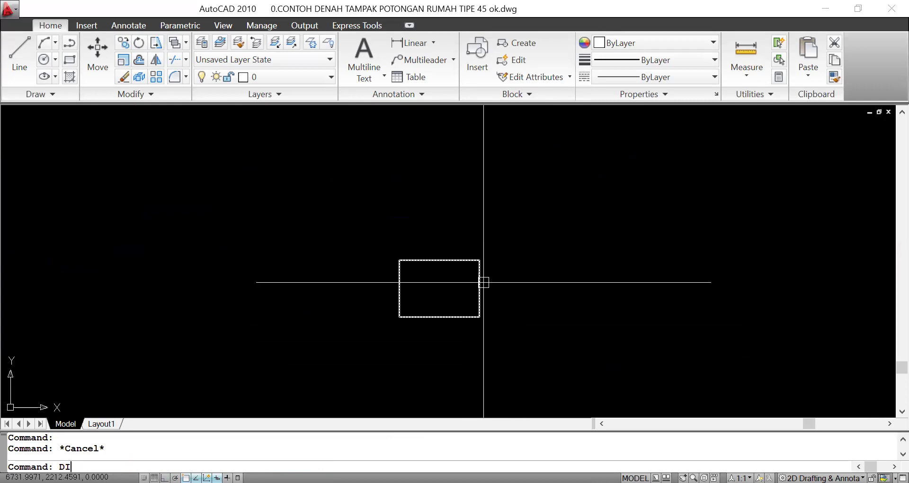
key(Return)
click(483, 282)
scroll(441, 335, up, 1)
key(Escape)
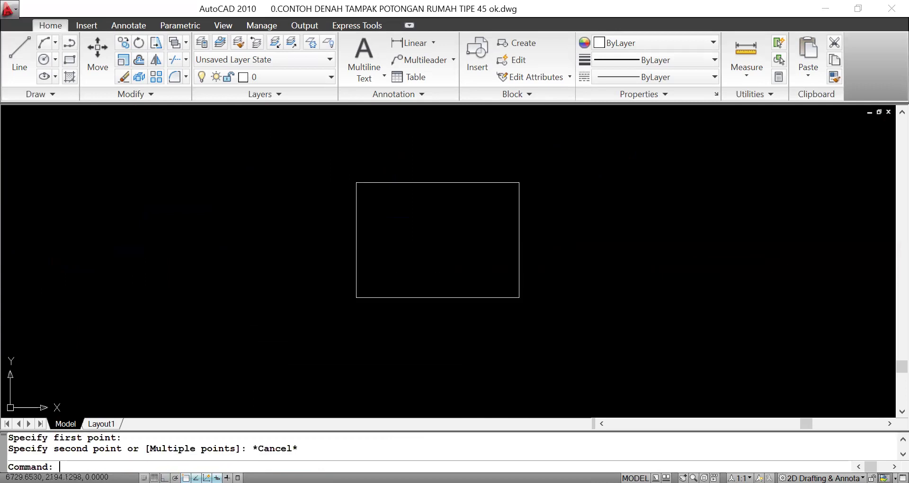
key(Return)
click(519, 297)
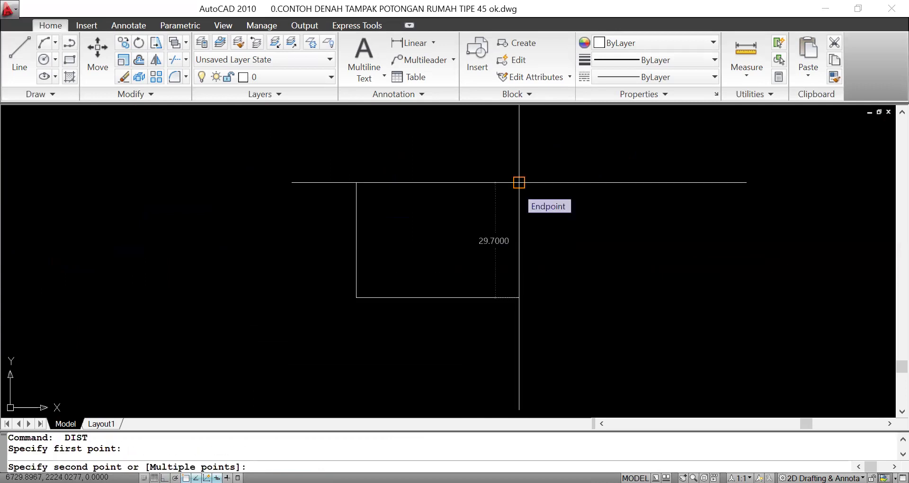
key(Escape)
middle_drag(519, 182, 534, 217)
click(550, 254)
click(525, 199)
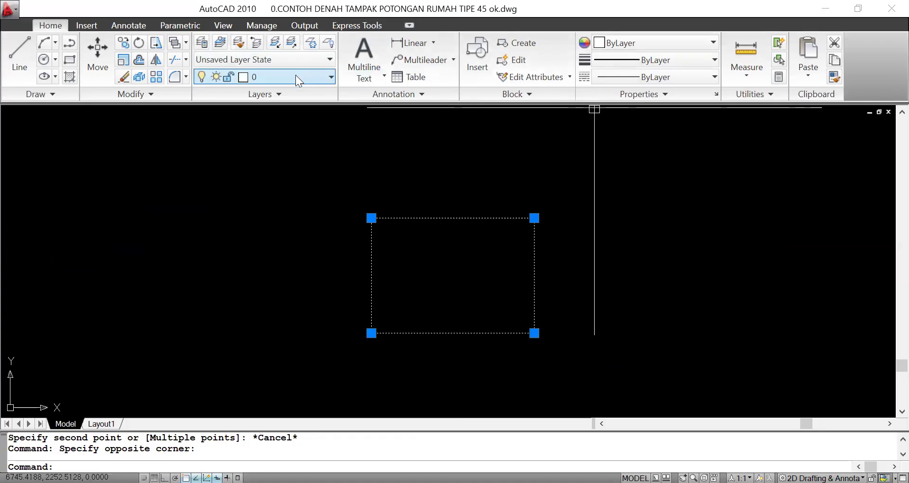
key(Escape)
key(Escape)
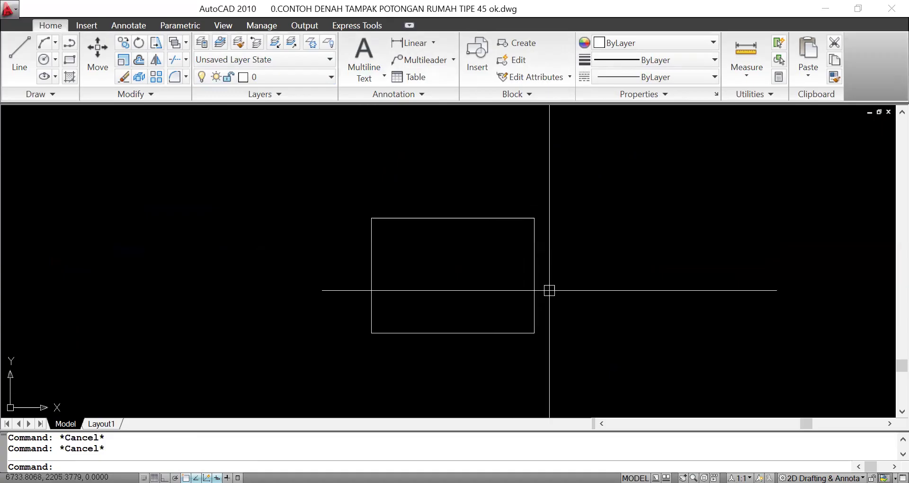
Create a new layer named KOP GAMBAR
text(LA)
key(Return)
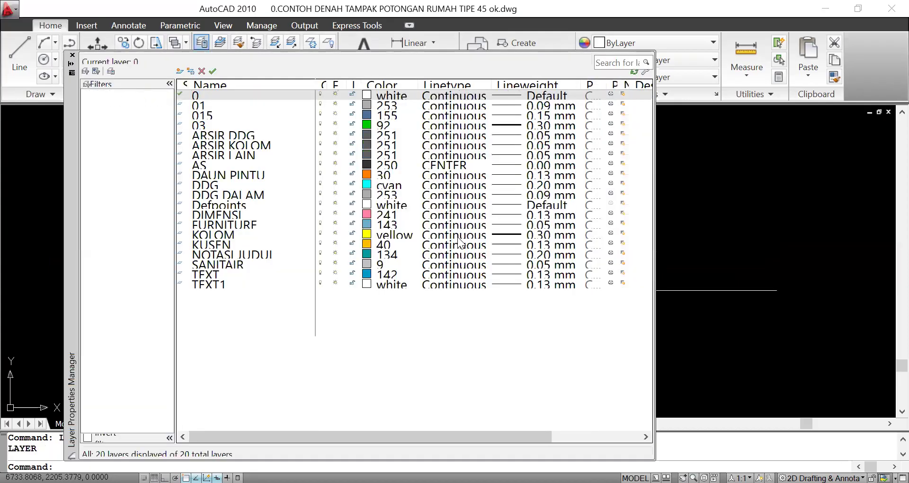
click(180, 72)
text(lo)
key(BackSpace)
key(BackSpace)
text(KOP)
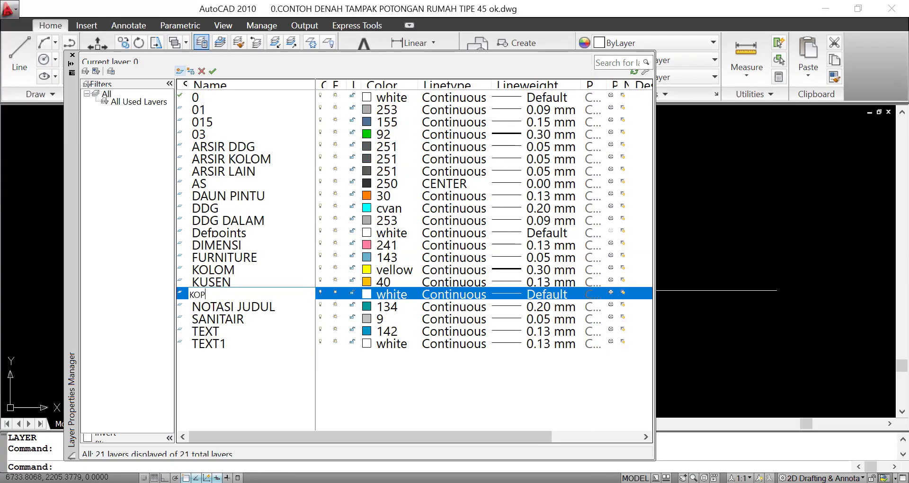
text( GAMBAR)
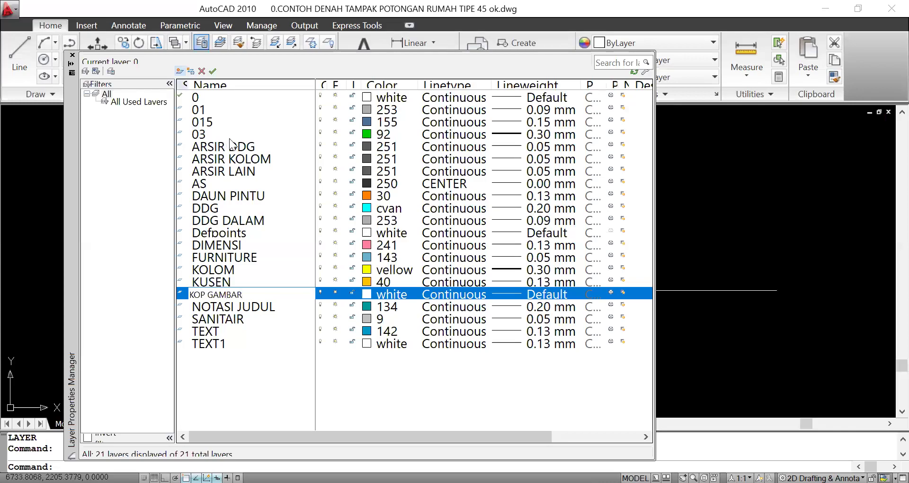
key(Return)
Set the KOP GAMBAR layer's color to magenta
click(366, 295)
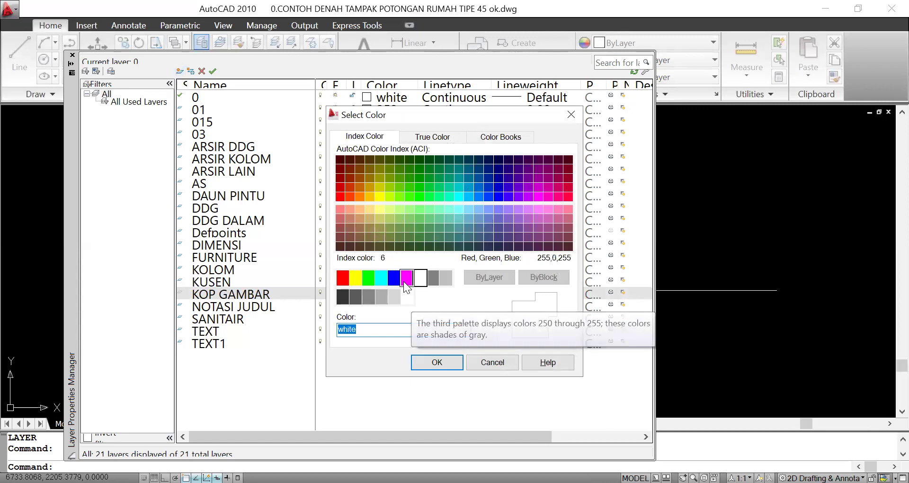
click(406, 280)
key(Return)
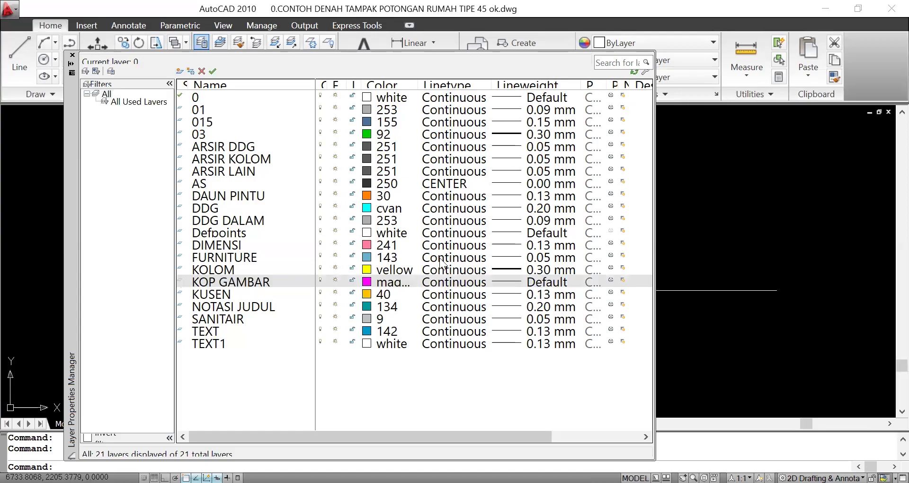
Set the KOP GAMBAR layer's lineweight to 0.30 mm
click(536, 282)
click(439, 245)
key(Return)
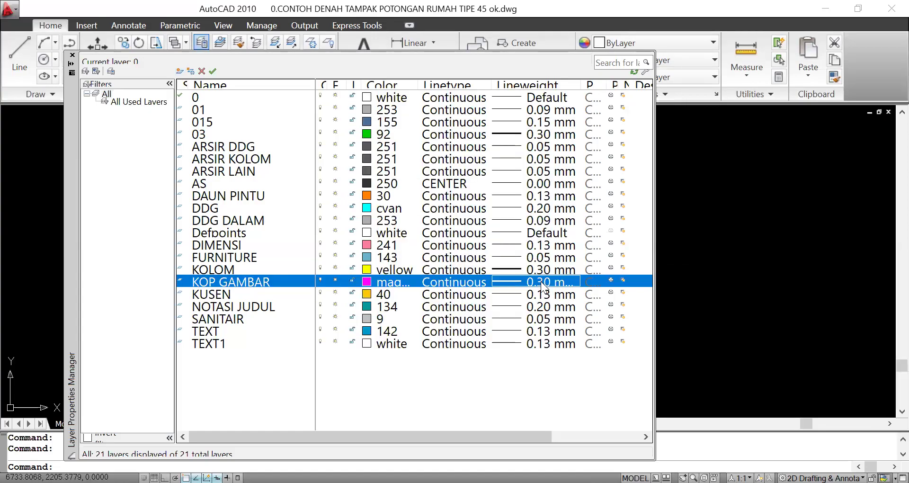
Set the KOP GAMBAR layer's lineweight to 0.50 mm and close the layer manager
click(541, 281)
click(441, 273)
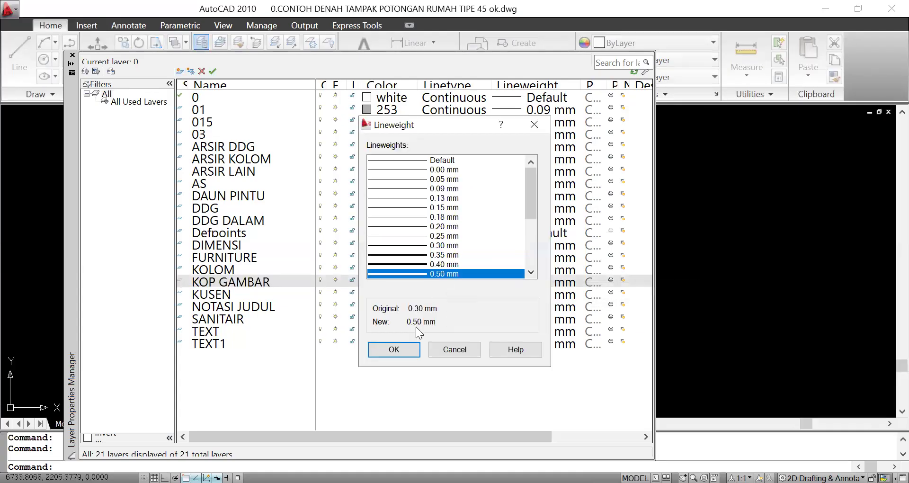
click(404, 349)
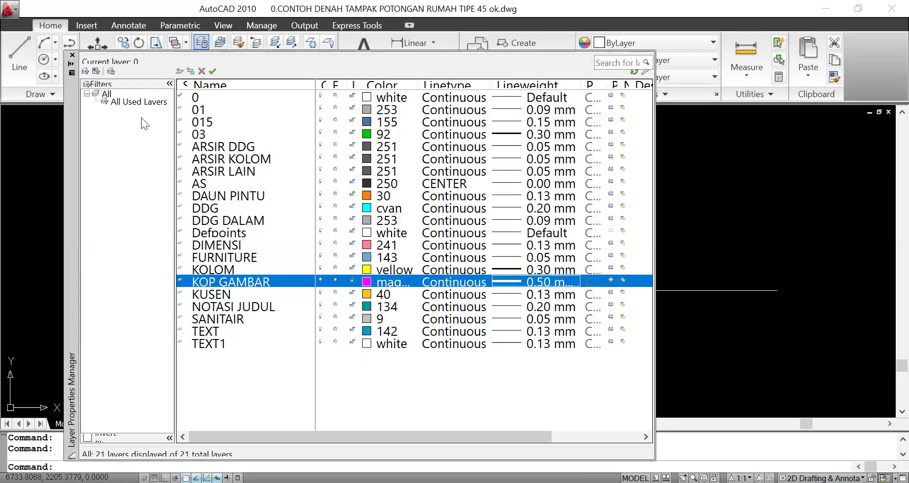
click(72, 55)
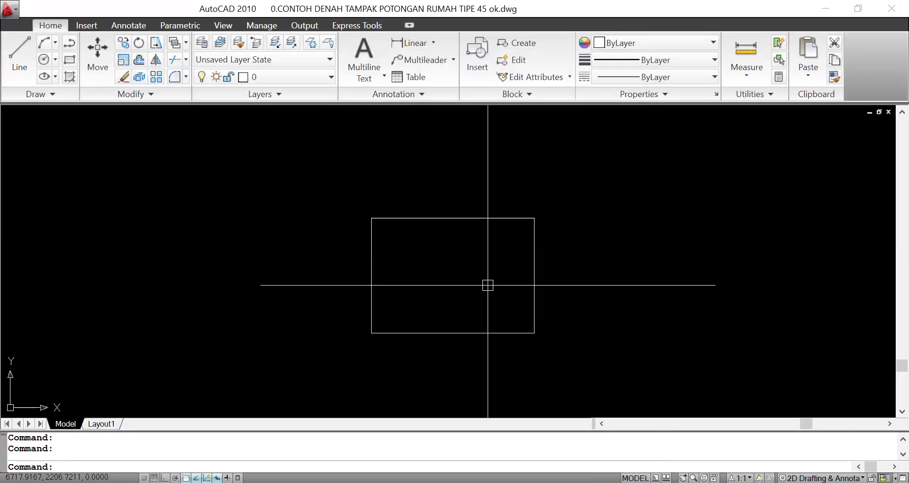
Move the 42 by 29.7 rectangle onto the KOP GAMBAR layer and clear the selection
drag(474, 254, 335, 119)
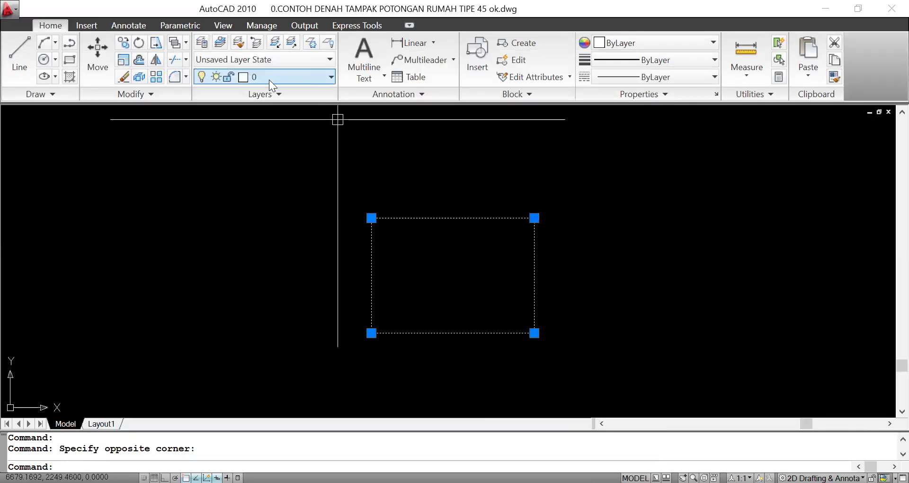
click(270, 78)
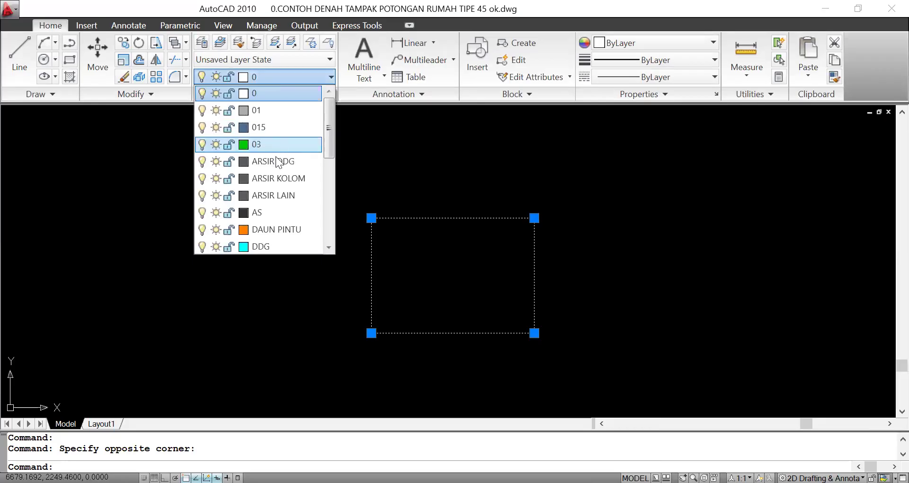
scroll(277, 189, down, 3)
click(276, 195)
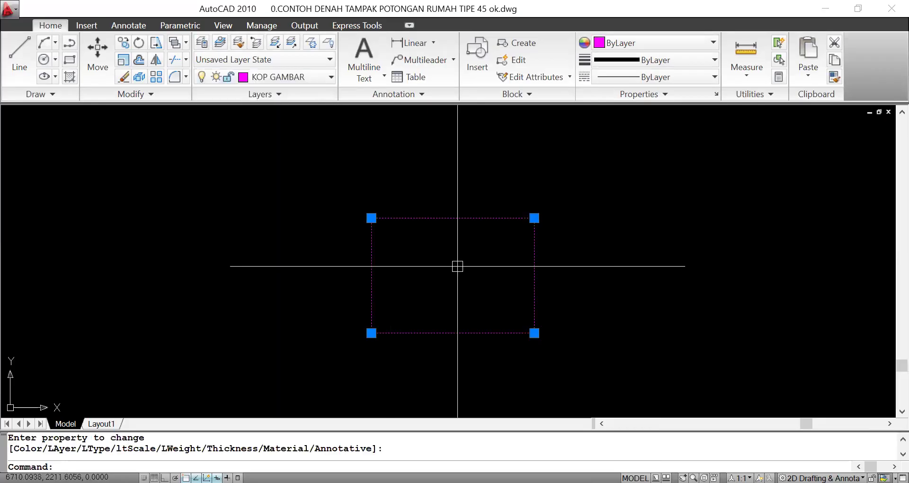
key(Escape)
key(Escape)
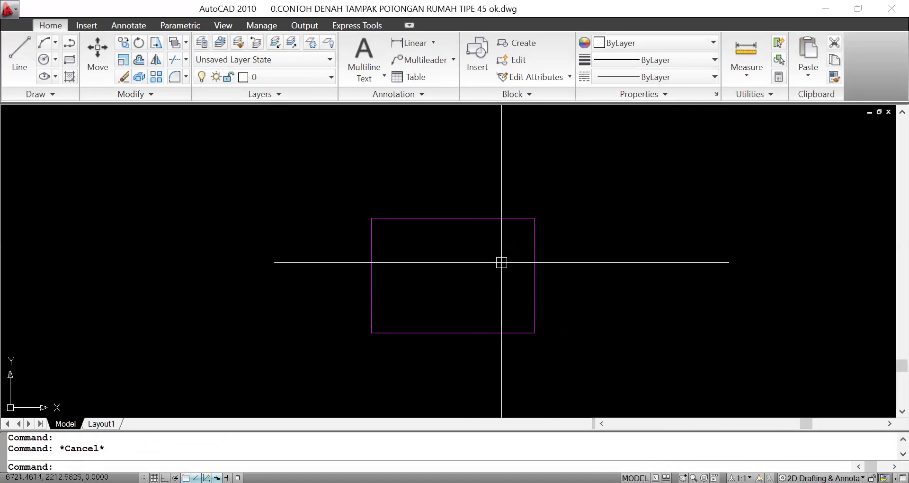
text(o)
key(Return)
key(Escape)
key(Escape)
key(Escape)
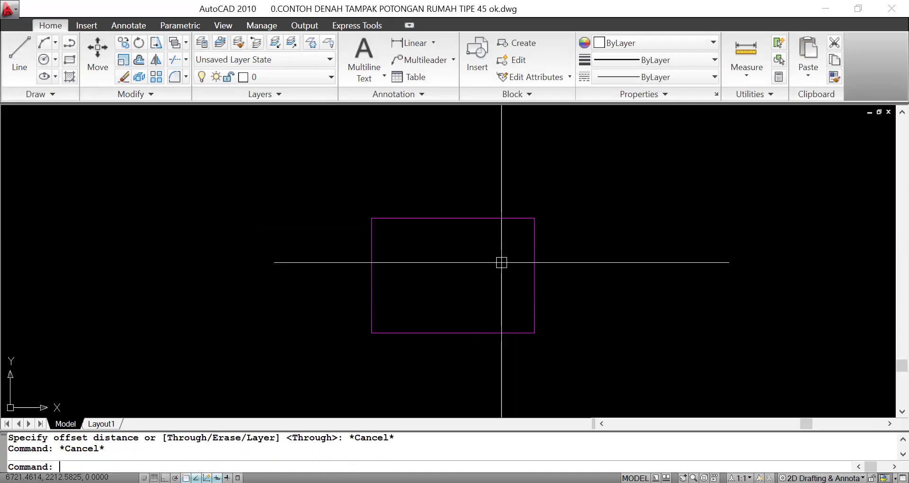
Offset the rectangle inward by 1 unit to form an inner frame
text(O)
key(Return)
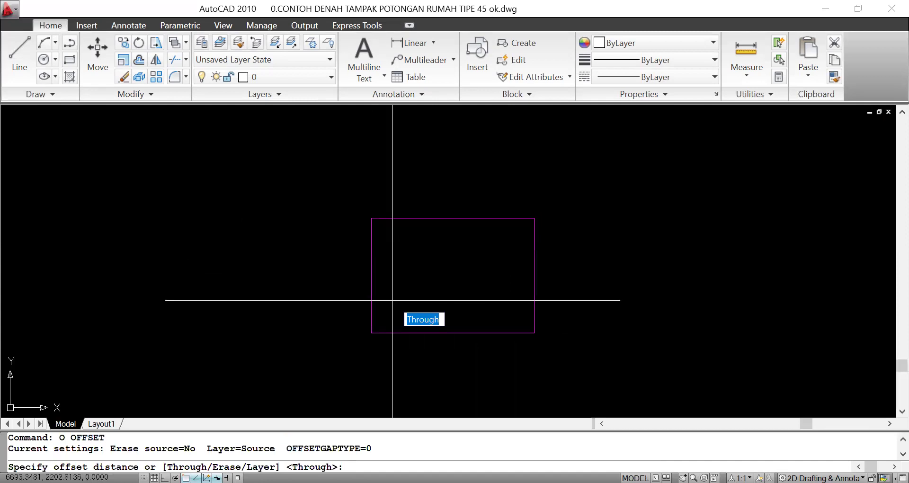
text(1)
key(Return)
click(371, 276)
click(400, 276)
key(Escape)
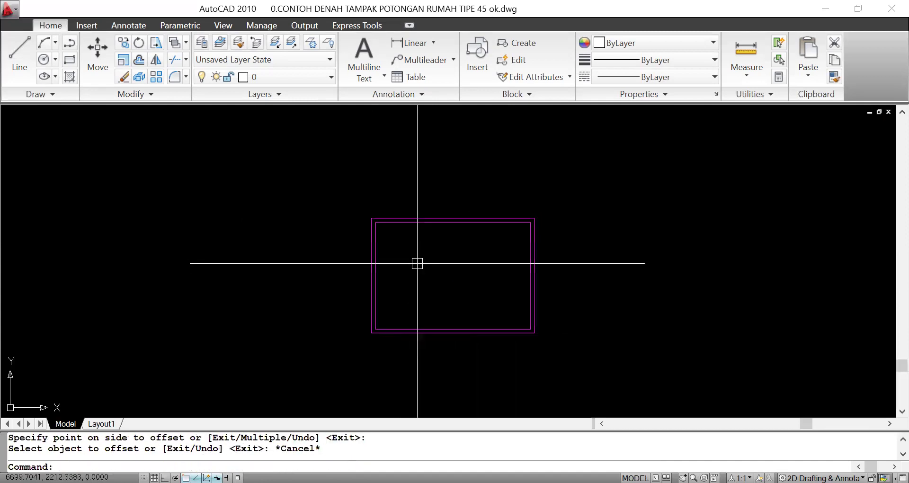
scroll(527, 252, up, 3)
middle_drag(535, 255, 515, 241)
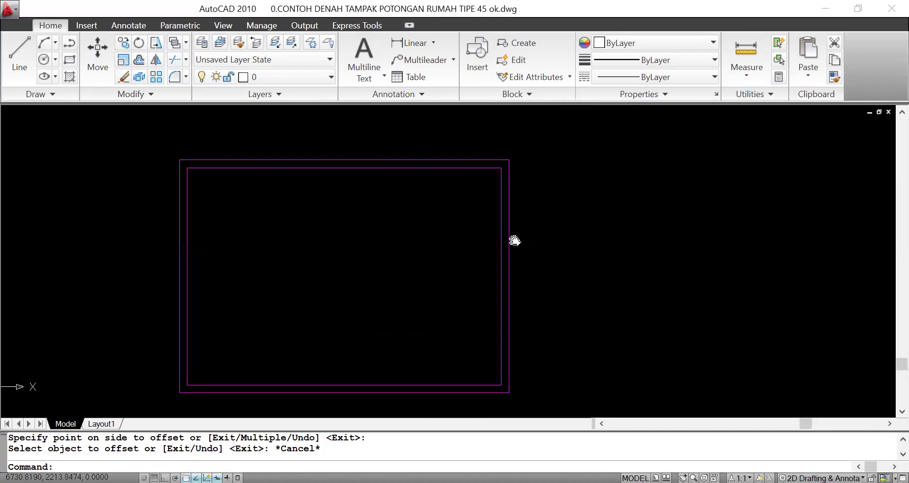
click(501, 313)
key(Escape)
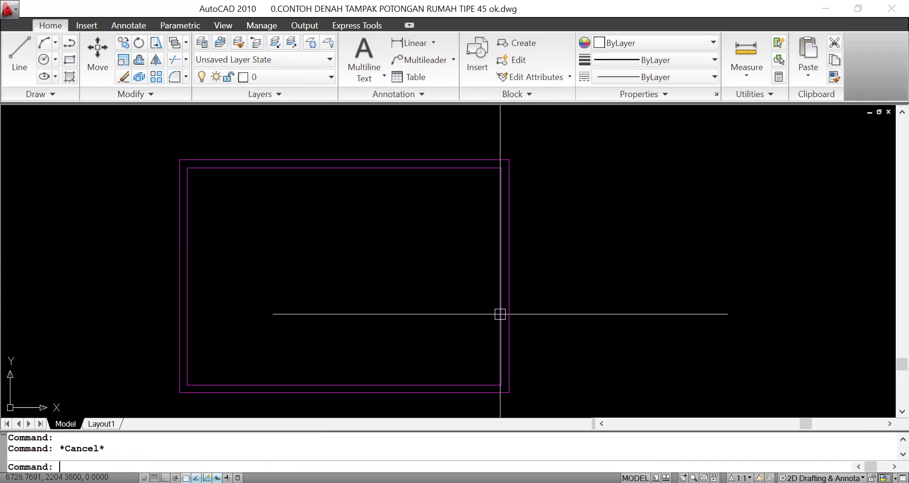
text(L)
key(Return)
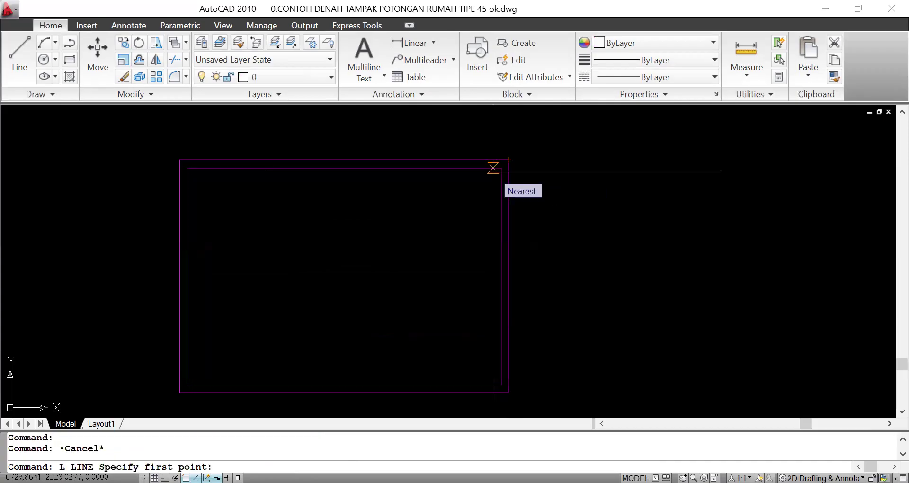
key(Escape)
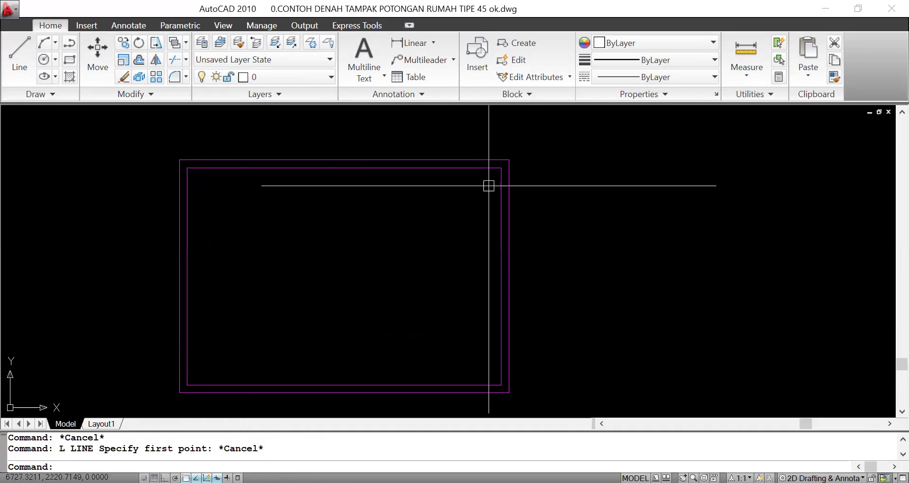
Draw a vertical divider line 6 units in from the inner frame's right edge, running from its upper to its lower edge
text(L)
key(Return)
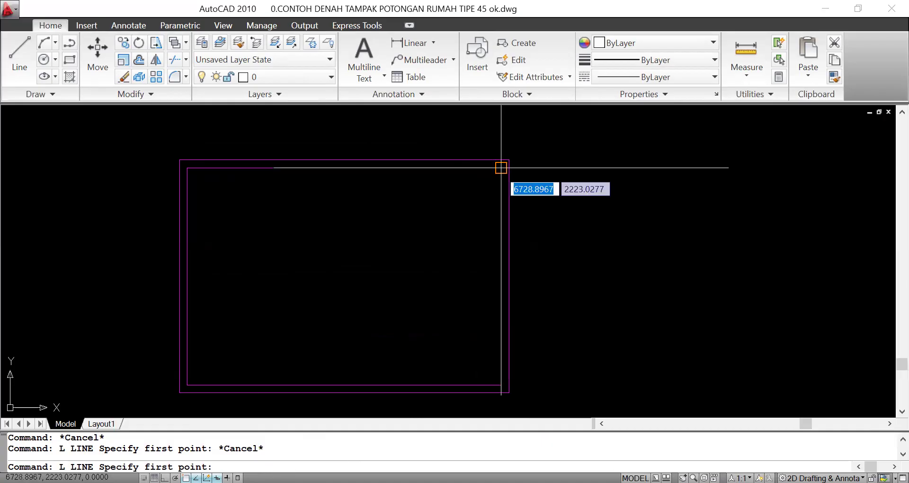
click(499, 168)
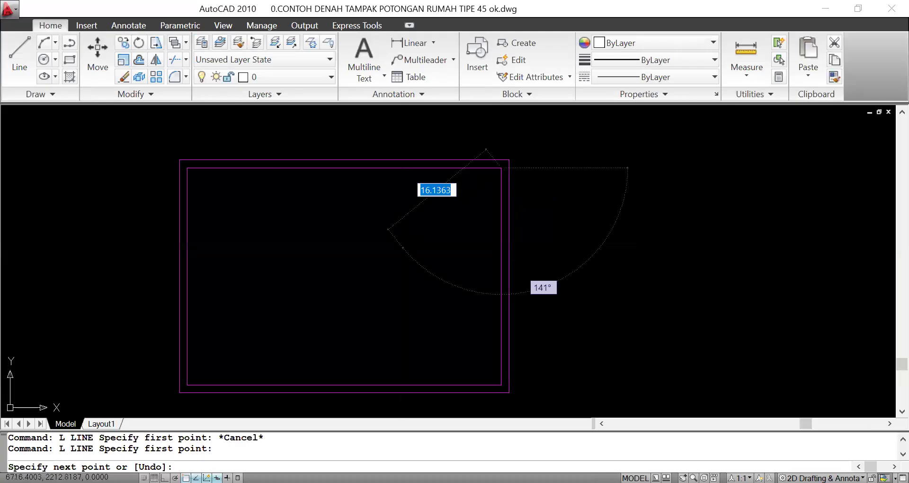
key(F8)
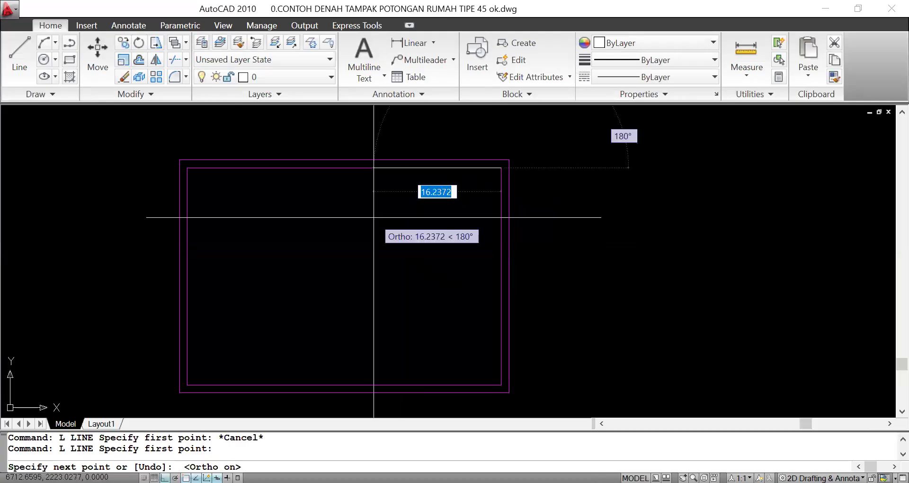
text(6)
key(Return)
click(454, 385)
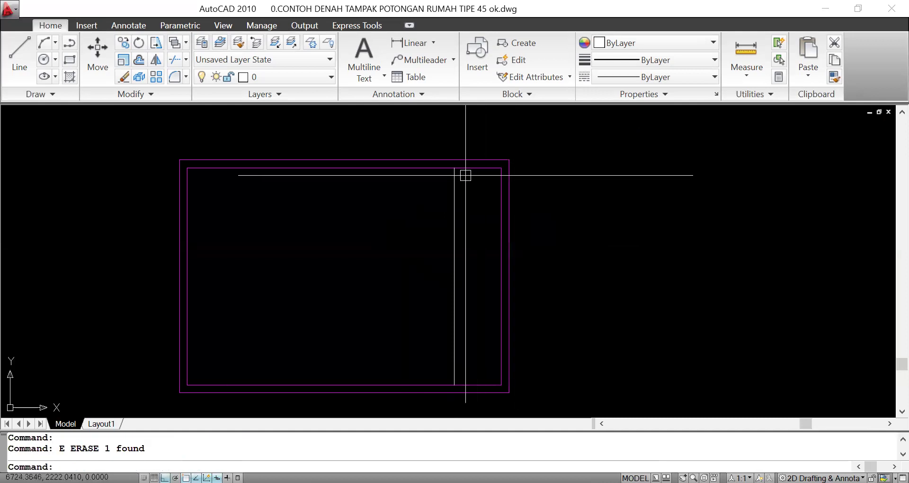
click(465, 165)
key(Escape)
click(478, 166)
key(Escape)
text(DI)
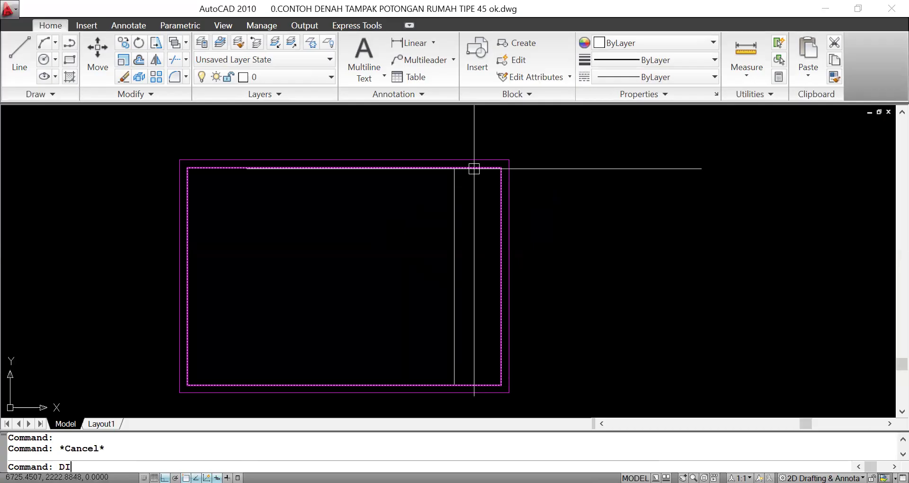
key(Return)
click(474, 168)
key(Escape)
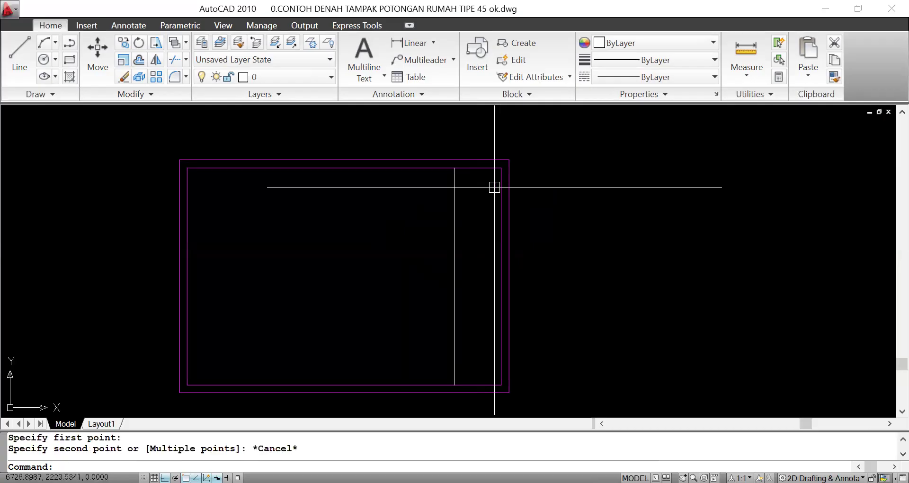
click(449, 189)
key(Escape)
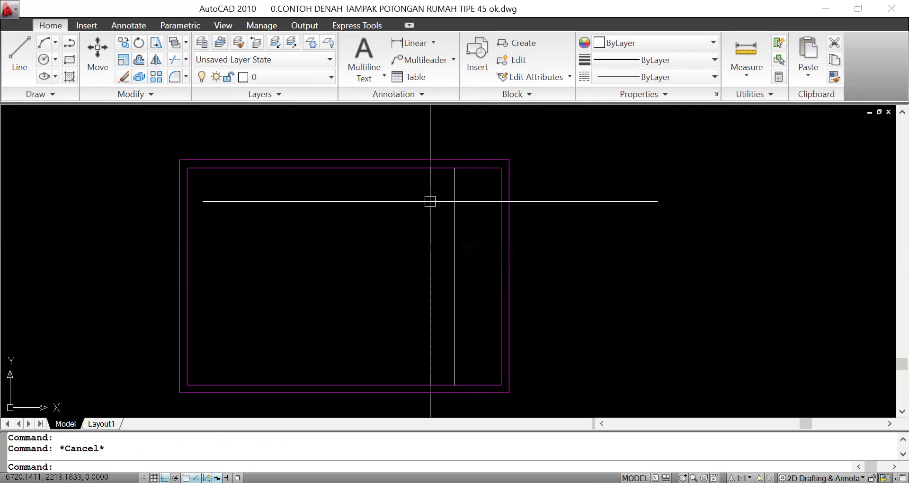
click(481, 241)
click(469, 204)
key(Escape)
middle_drag(469, 204, 458, 242)
scroll(446, 221, up, 2)
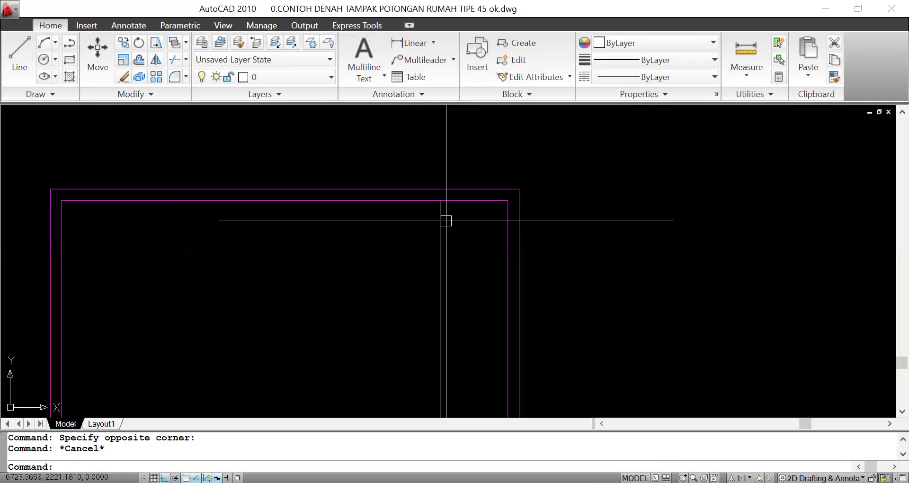
click(365, 200)
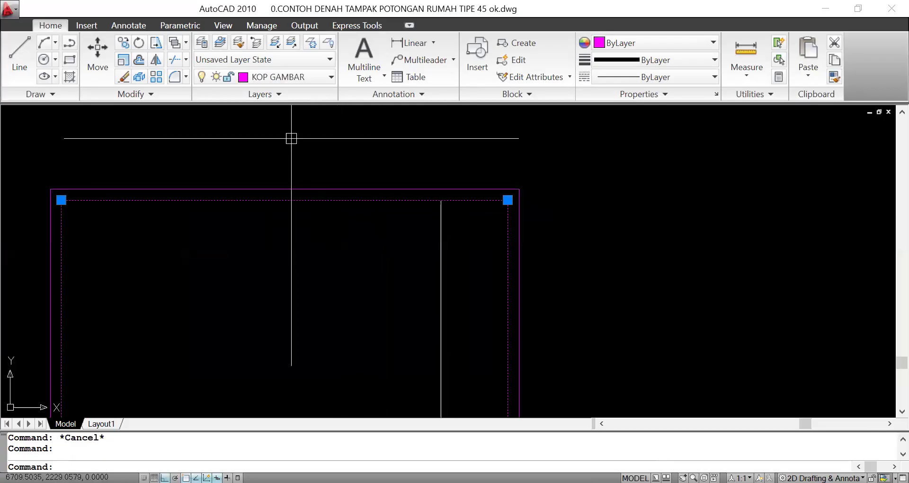
key(Escape)
middle_drag(483, 218, 515, 139)
scroll(490, 183, down, 4)
scroll(473, 163, up, 2)
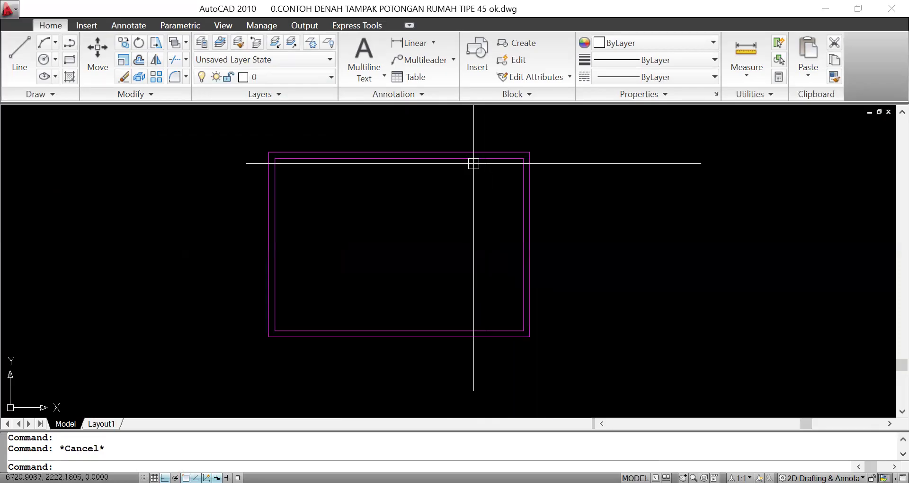
Assign the vertical divider line to the KOP GAMBAR layer and undo that layer change
click(503, 197)
click(473, 189)
click(266, 74)
scroll(277, 198, down, 4)
scroll(277, 250, down, 1)
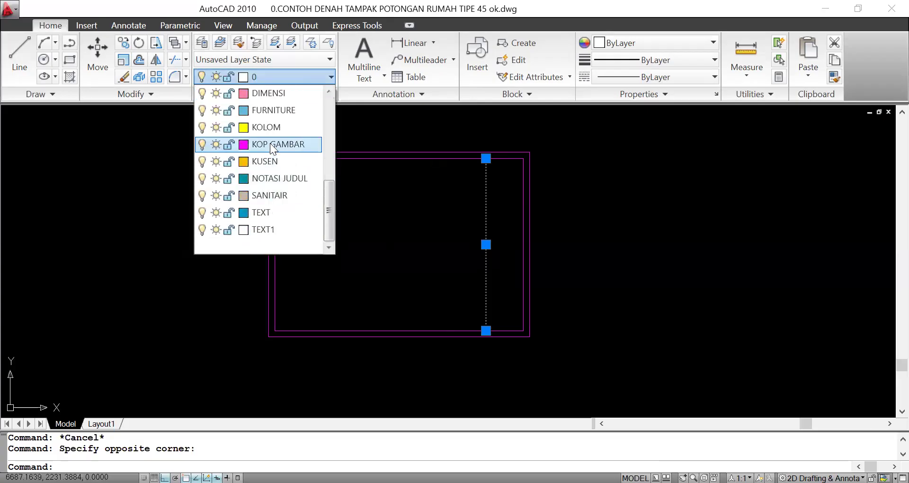
click(271, 144)
key(Escape)
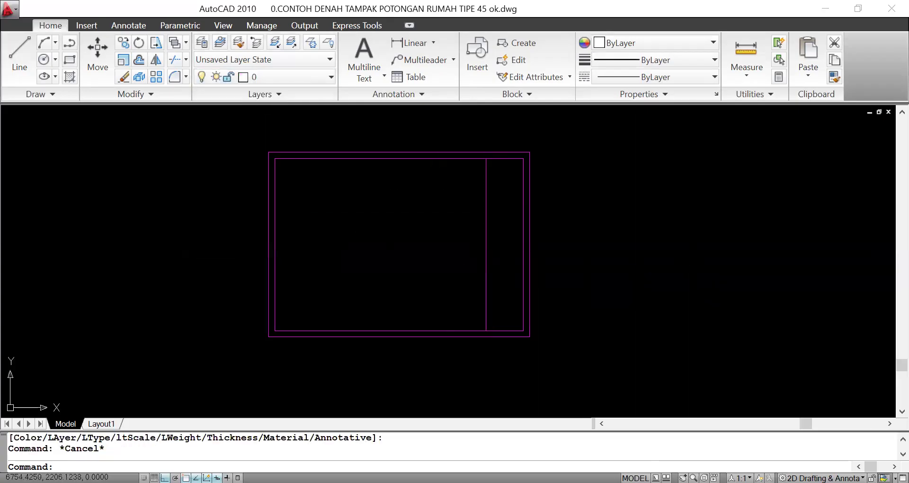
key(ctrl+z)
Match the inner frame's properties onto the vertical divider line and save the drawing
mouse_move(618, 254)
middle_down()
mouse_move(556, 284)
mouse_move(491, 226)
mouse_move(540, 218)
middle_up()
scroll(503, 218, up, 2)
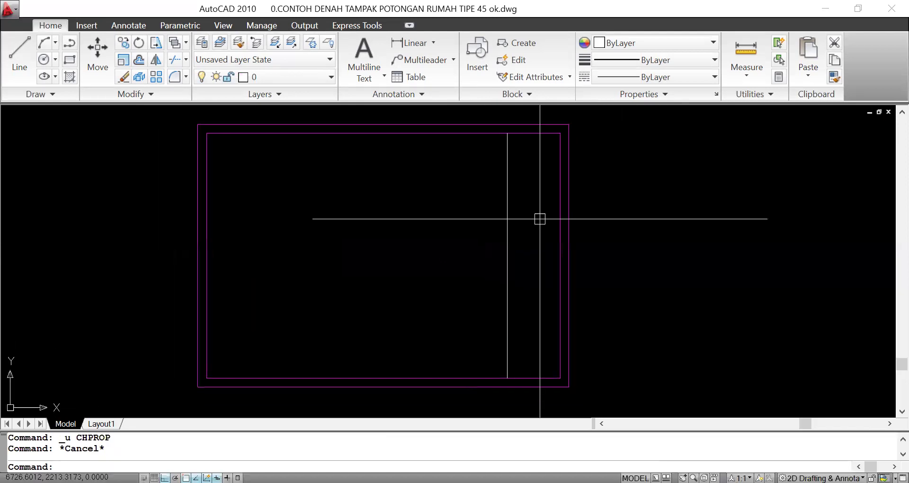
text(MA)
key(Return)
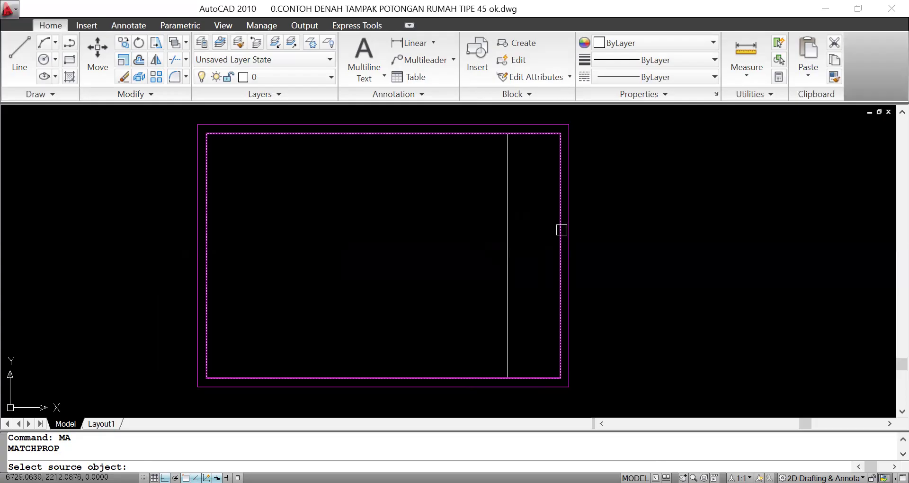
click(561, 229)
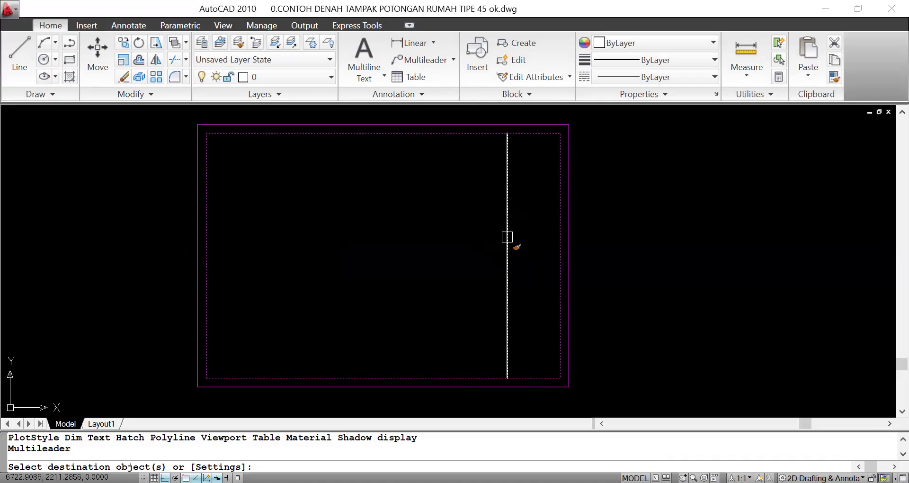
click(507, 237)
middle_drag(542, 242, 560, 274)
key(Escape)
middle_drag(524, 216, 521, 201)
mouse_move(522, 203)
key(Escape)
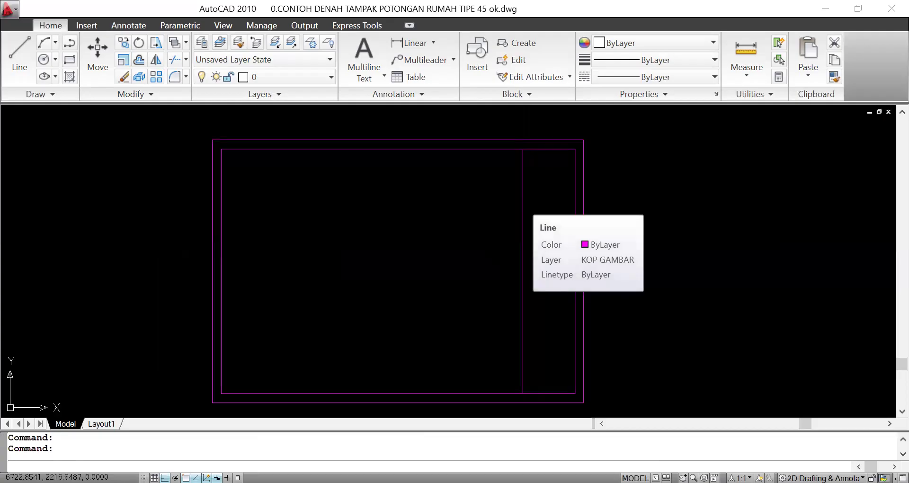
key(ctrl+s)
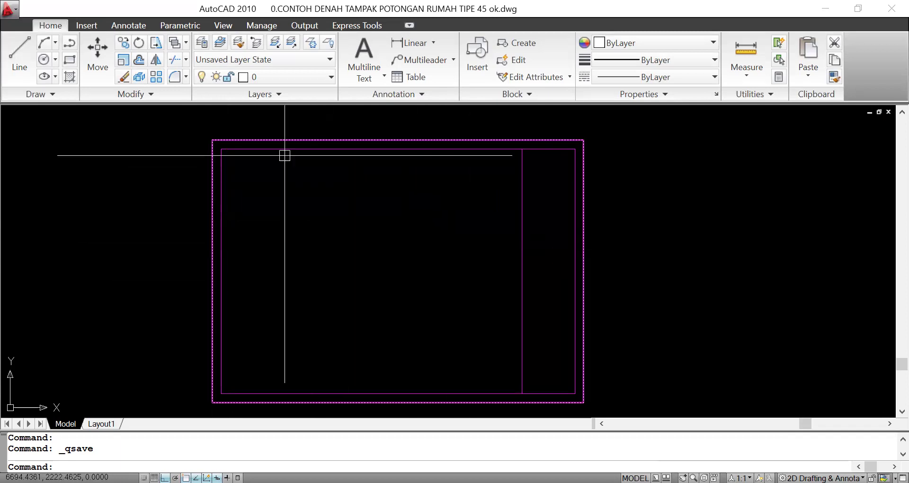
text(L)
key(Return)
click(212, 166)
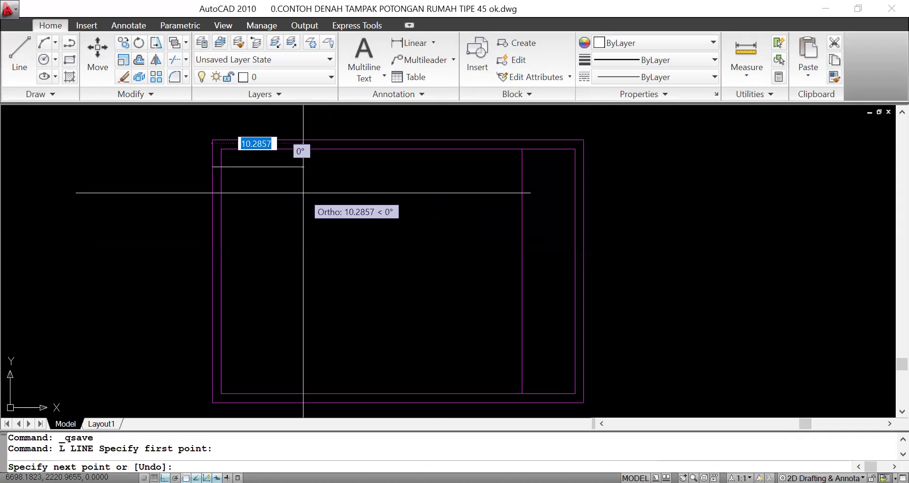
key(Escape)
key(Escape)
text(O)
key(Return)
key(Escape)
Draw a guide about 2 units inside the outer frame's left edge and stretch the inner frame's two left corners onto it
text(L)
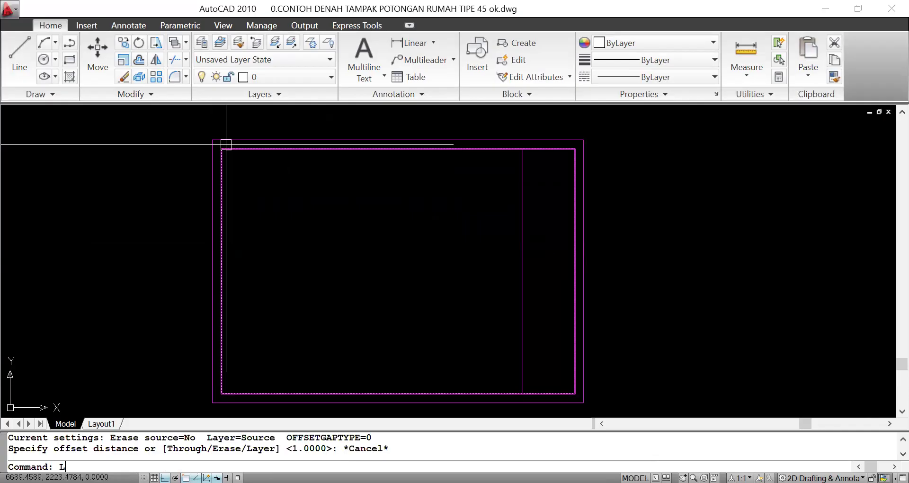
key(Escape)
click(220, 179)
scroll(227, 144, up, 5)
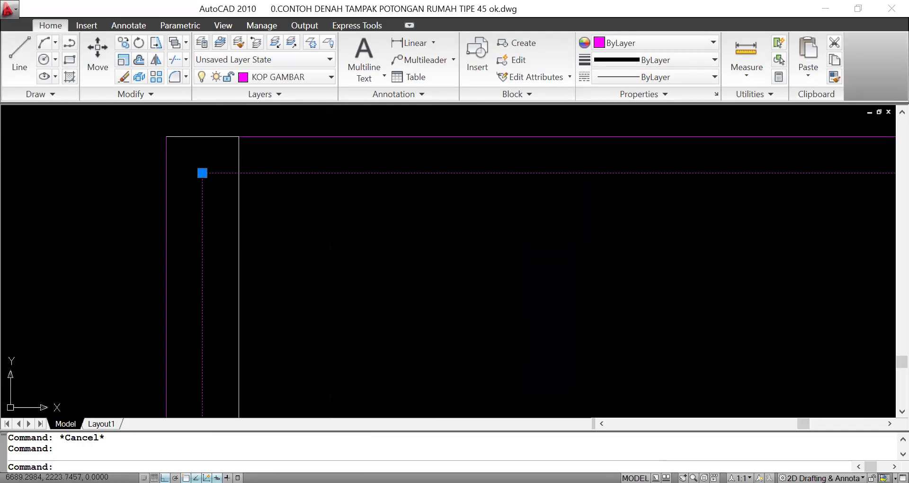
click(202, 173)
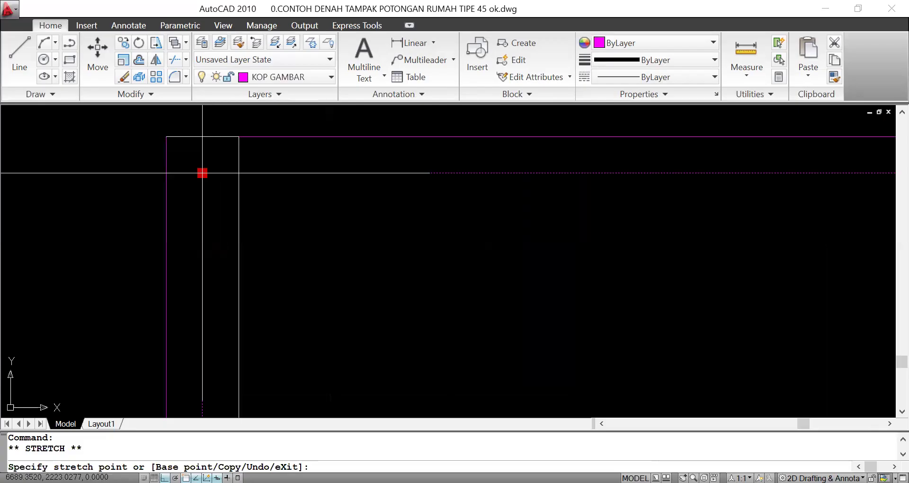
click(244, 163)
scroll(243, 163, down, 5)
scroll(237, 367, up, 5)
middle_drag(264, 362, 268, 246)
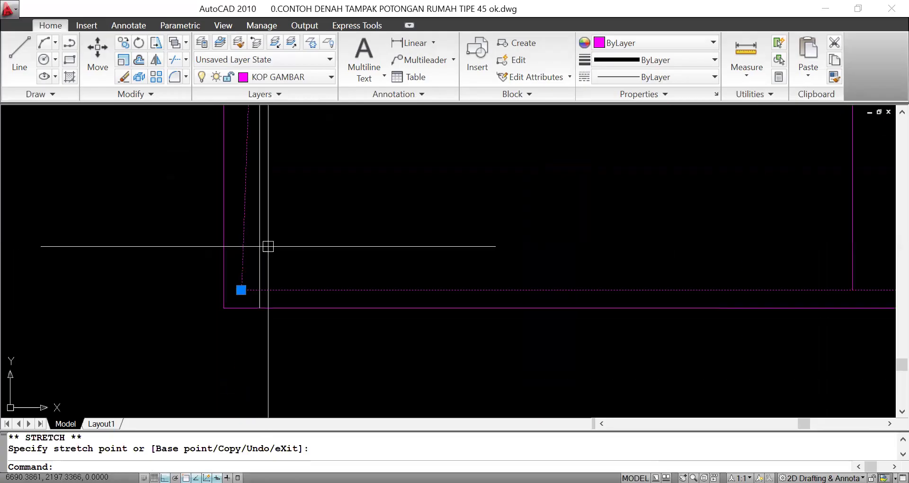
click(241, 290)
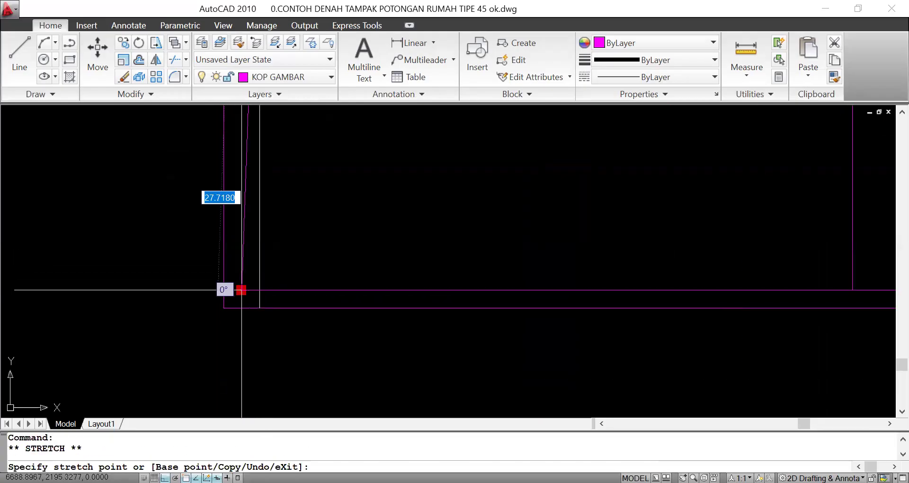
key(Escape)
Erase the white guide lines along the frame's left margin and save the drawing
text(e)
key(Return)
scroll(258, 300, down, 5)
middle_drag(306, 251, 310, 321)
scroll(258, 215, up, 3)
click(254, 217)
click(379, 313)
text(e)
key(Return)
mouse_move(376, 304)
middle_down()
mouse_move(308, 203)
mouse_move(317, 143)
middle_up()
mouse_move(435, 251)
middle_down()
mouse_move(452, 259)
mouse_move(468, 246)
middle_up()
key(ctrl+s)
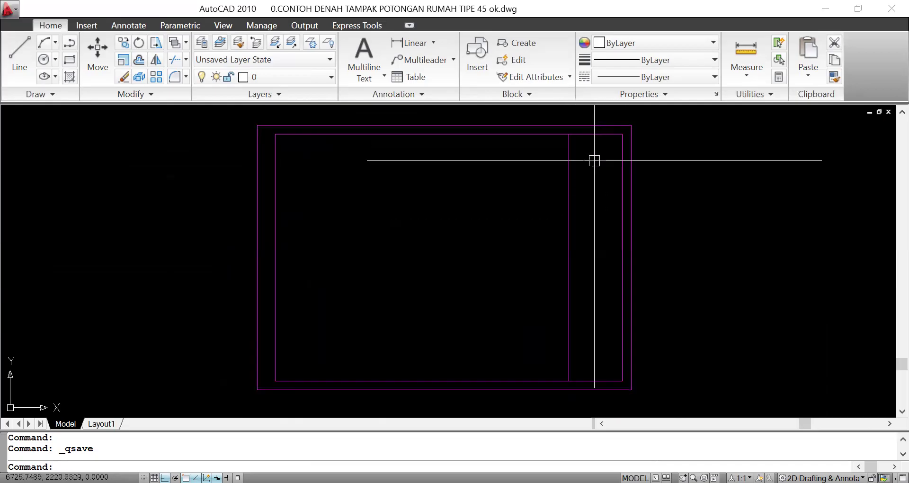
Define a block named KOP GAMBAR with the outer frame, inner frame and divider line as its objects
mouse_move(581, 146)
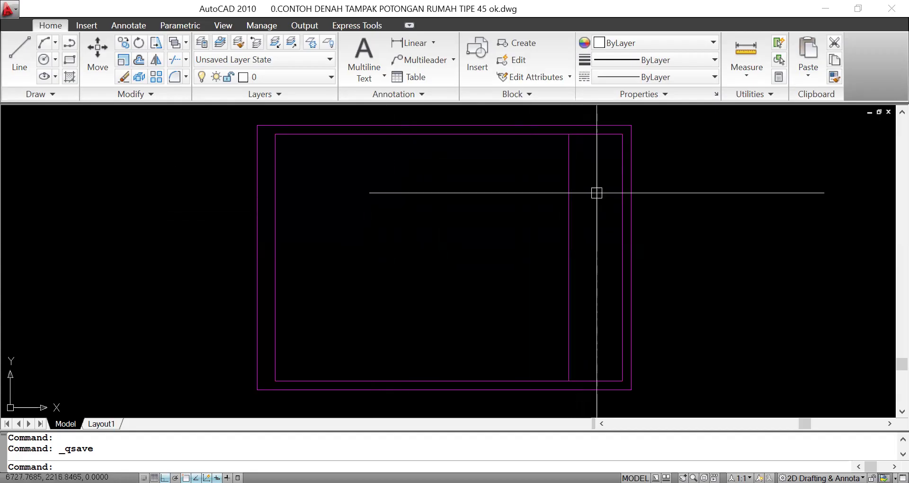
middle_drag(392, 214, 354, 220)
text(B)
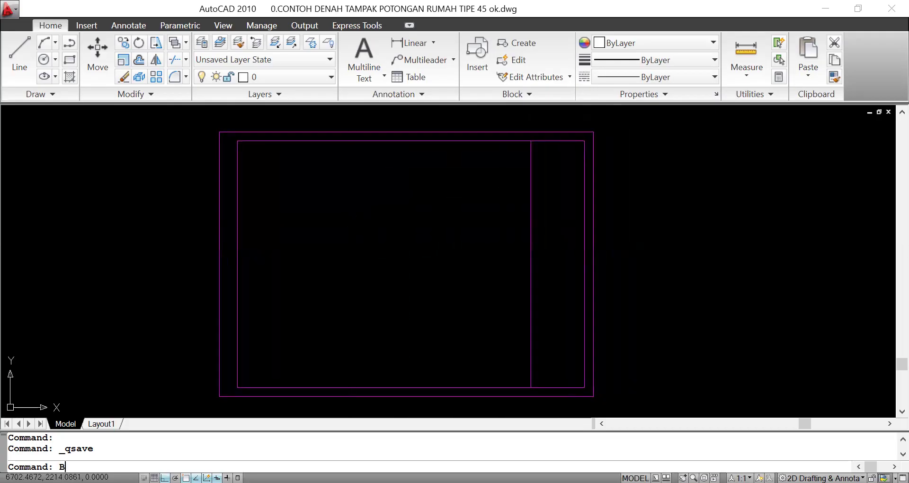
key(Return)
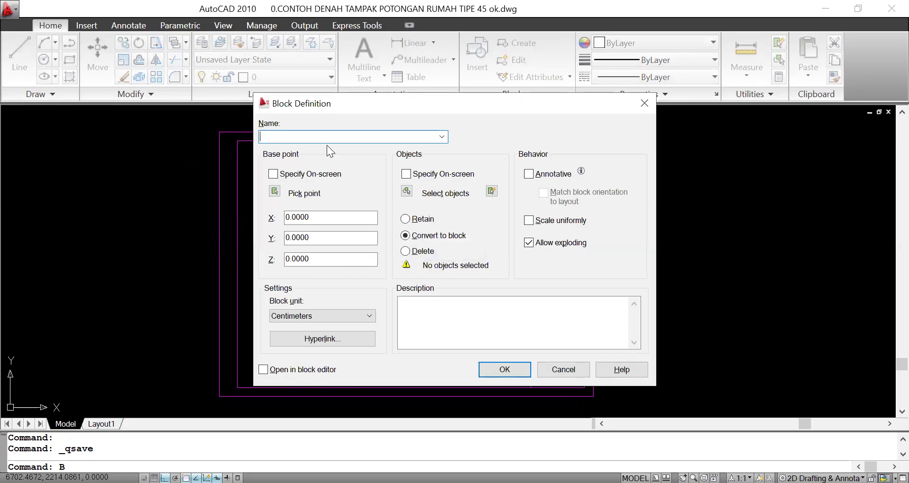
text(KOP GAMBAR)
click(406, 192)
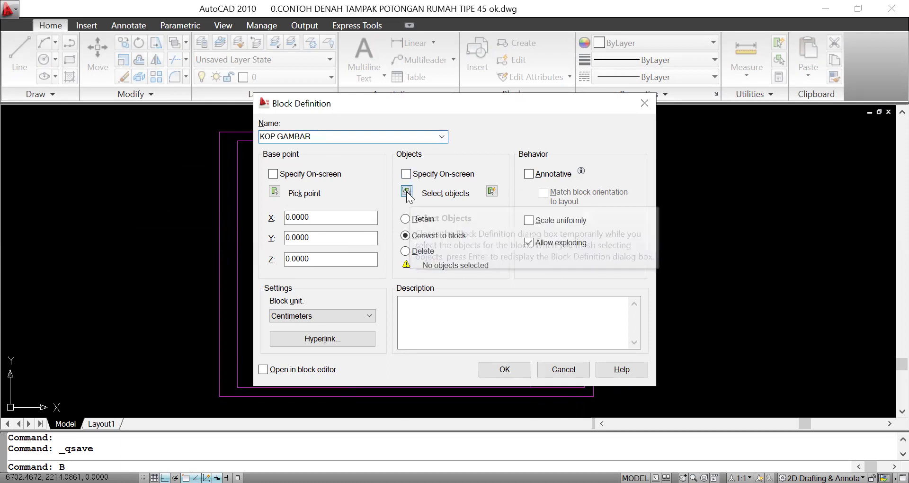
click(204, 115)
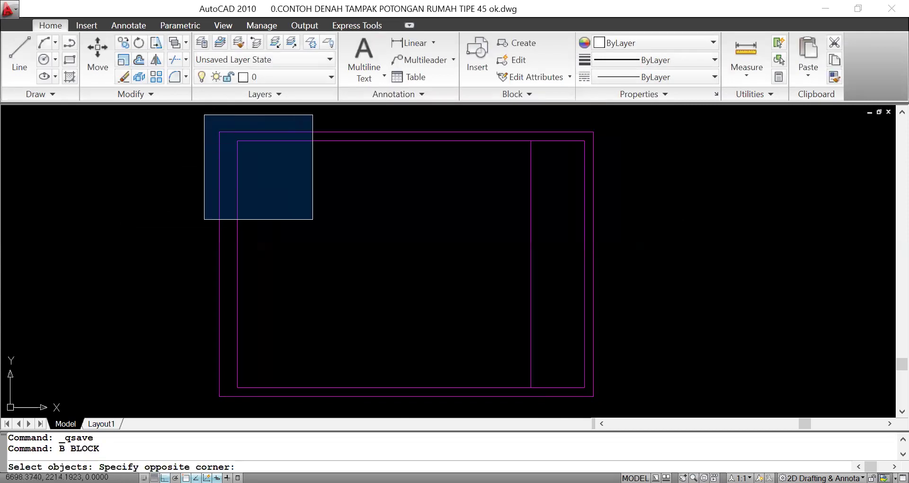
click(649, 410)
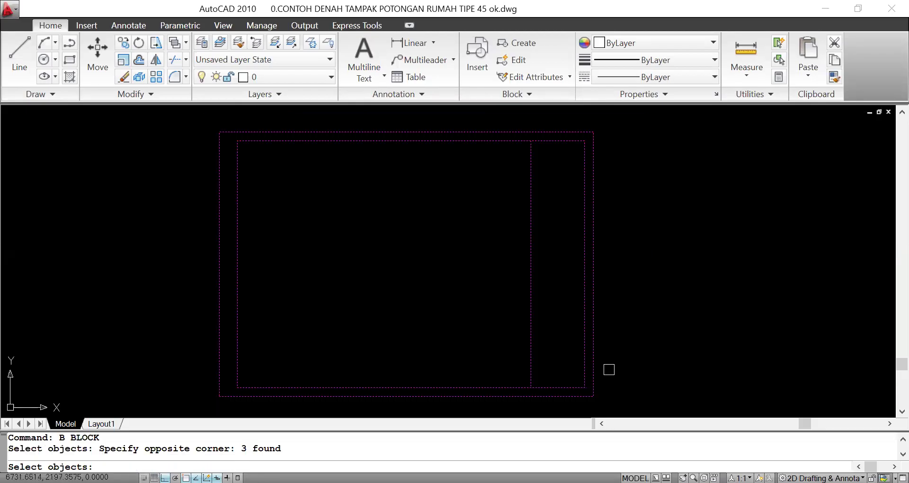
key(Return)
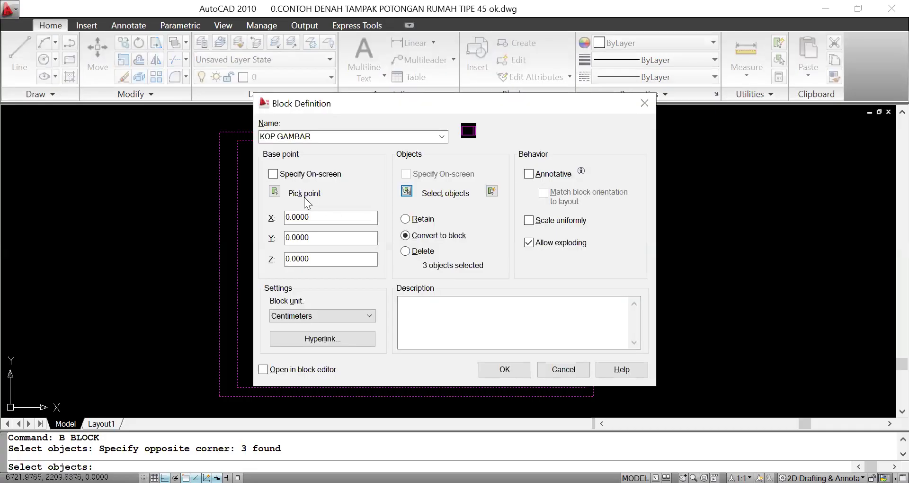
Set the block's base point at the outer frame's lower-left corner and create the block
click(275, 192)
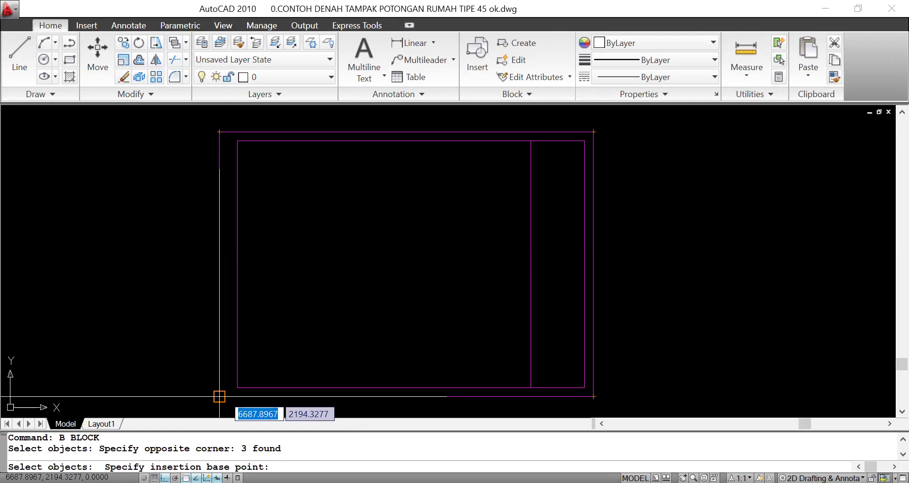
click(219, 397)
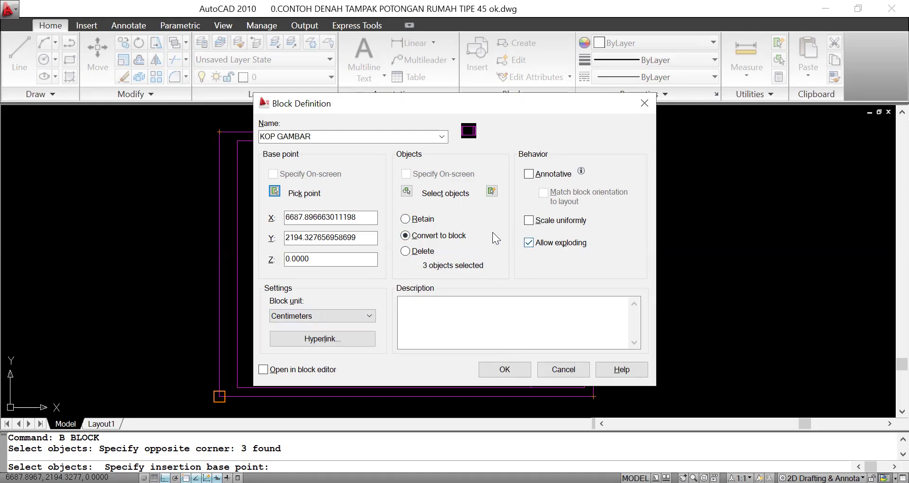
click(504, 369)
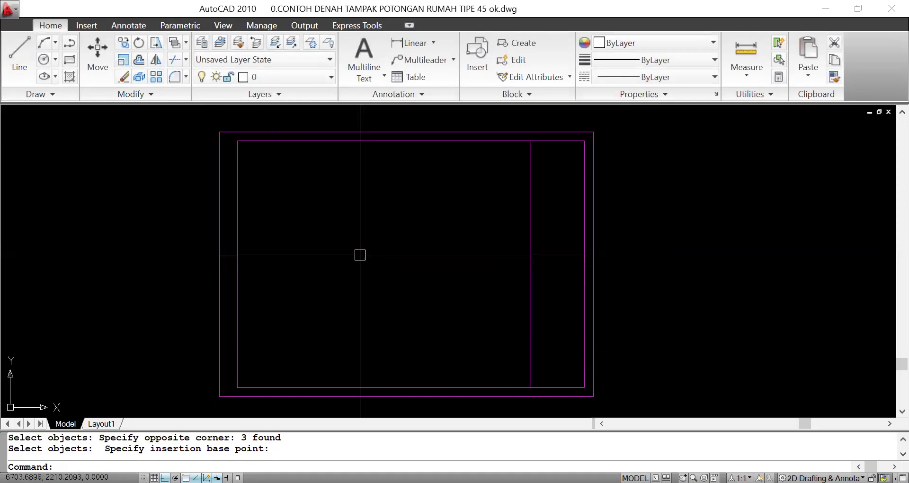
Select the new KOP GAMBAR block by its divider line to check that the frame is one object
click(526, 203)
key(Escape)
click(530, 209)
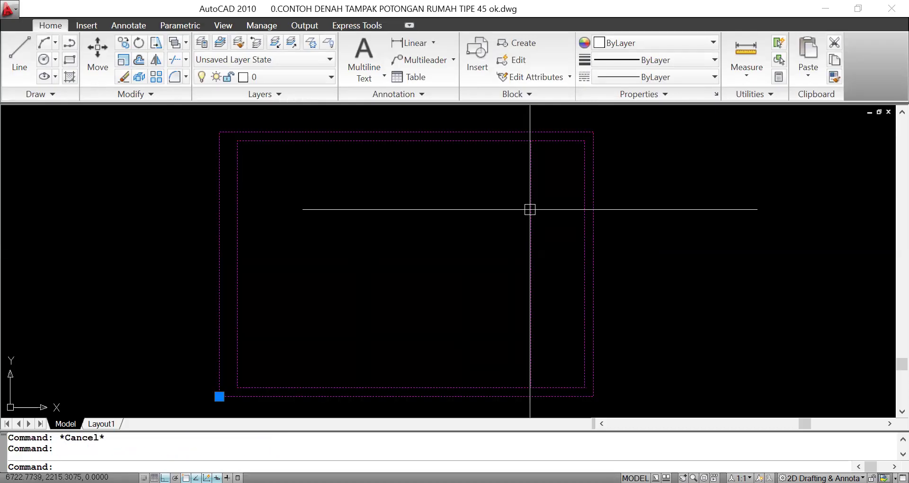
Inspect the frame block in the Block Editor and close the editor, saving the changes to KOP GAMBAR
key(Escape)
click(529, 209)
key(Escape)
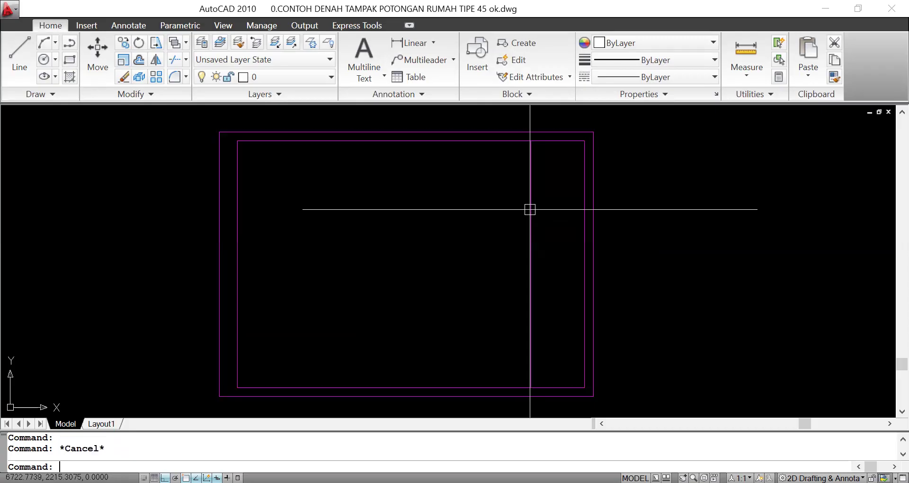
click(530, 209)
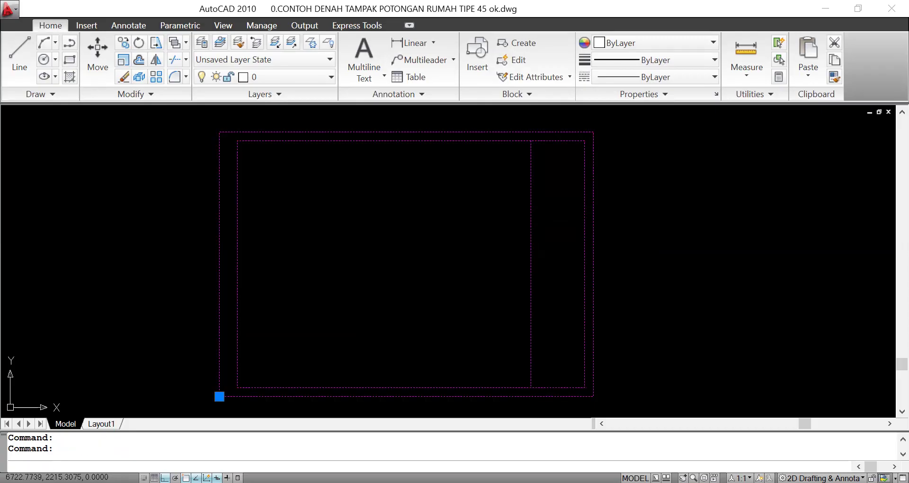
double_click(529, 208)
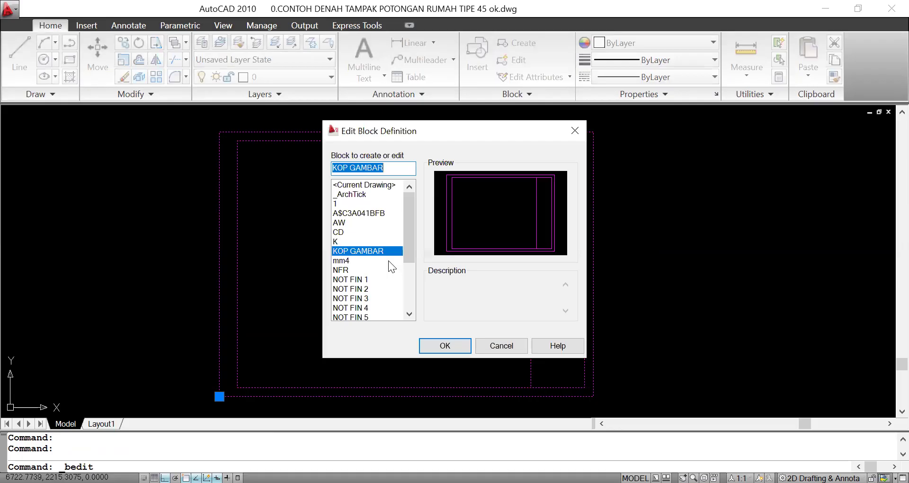
click(442, 346)
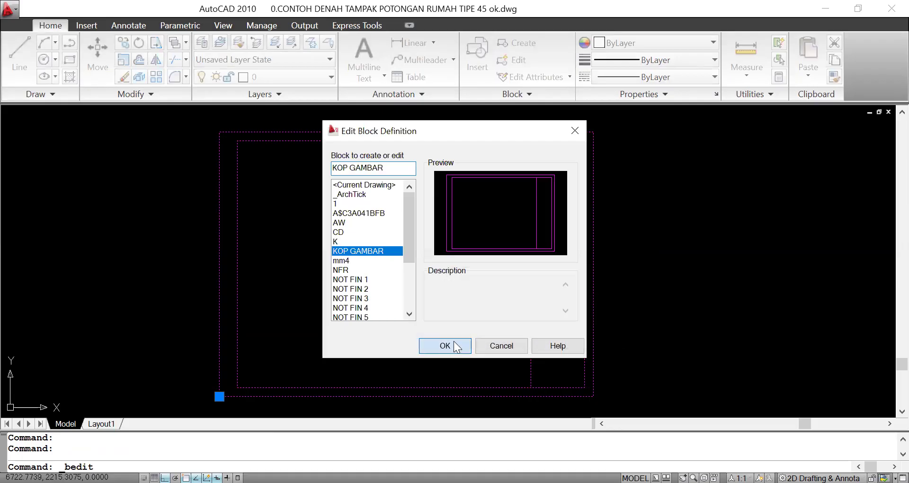
scroll(566, 199, up, 2)
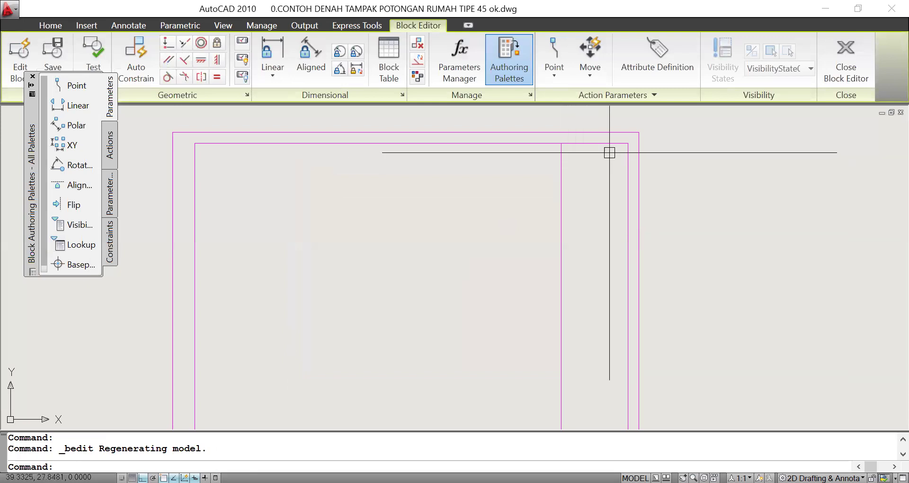
scroll(533, 191, down, 2)
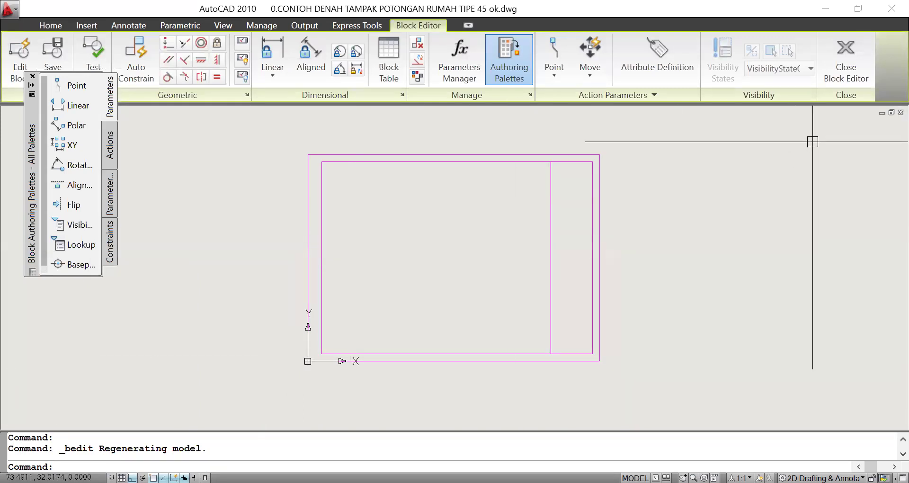
click(846, 69)
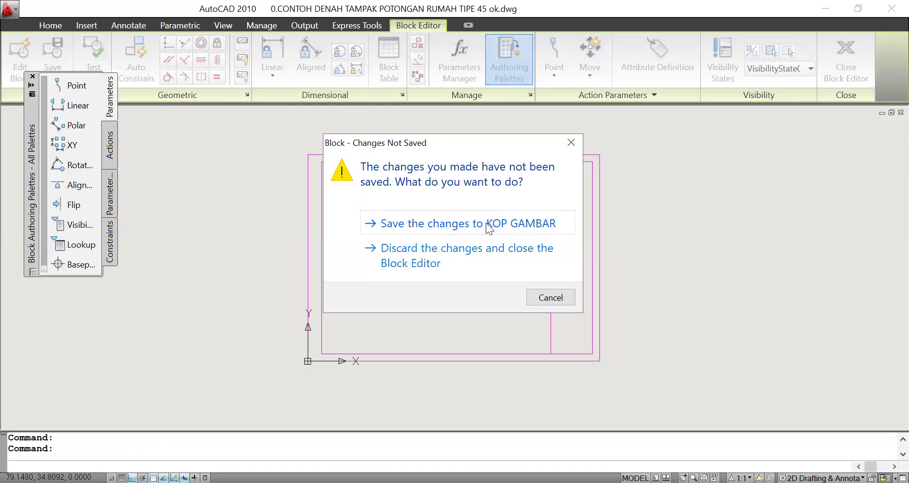
click(487, 229)
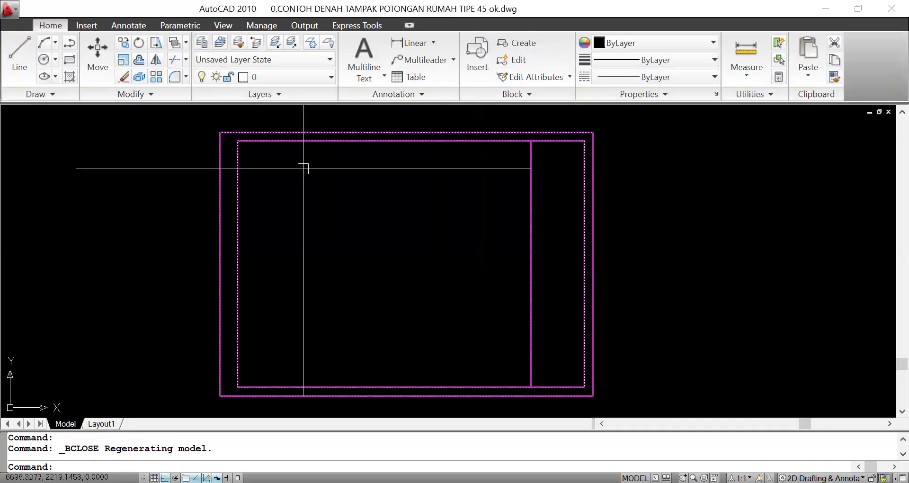
Move the frame block from layer 0 to the KOP GAMBAR layer and reselect it to check its layer
click(237, 264)
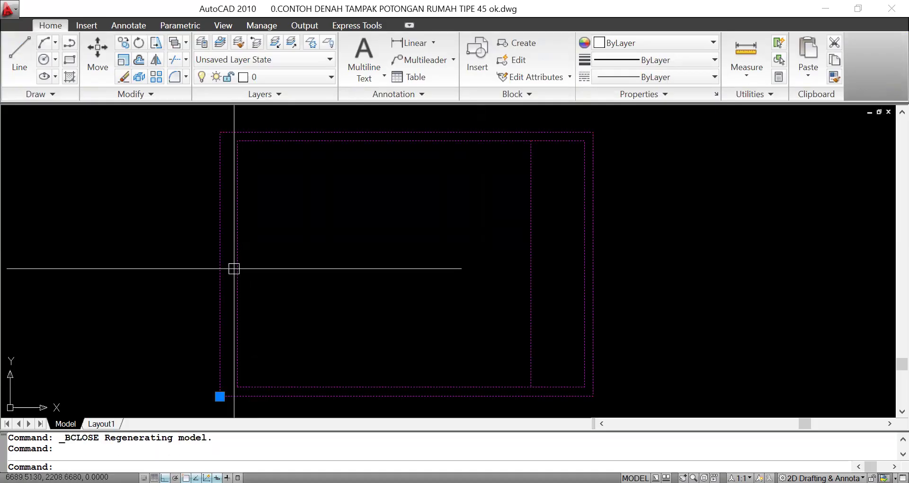
key(Escape)
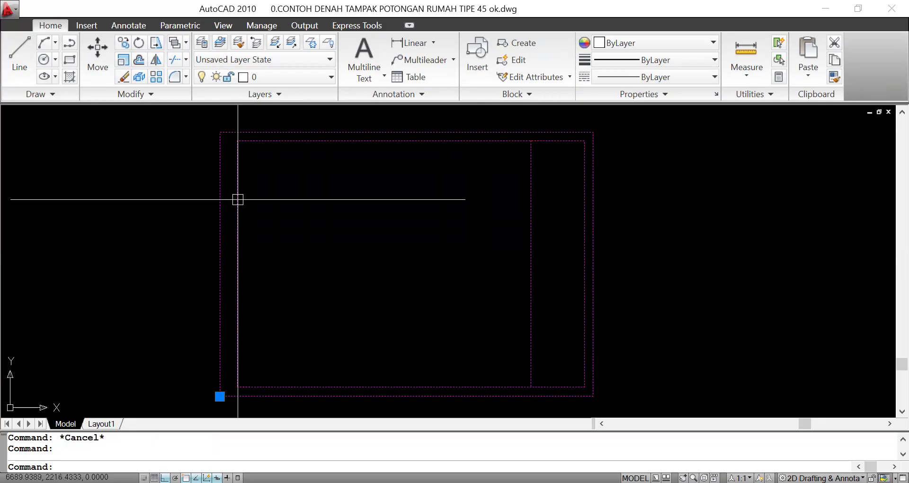
click(272, 76)
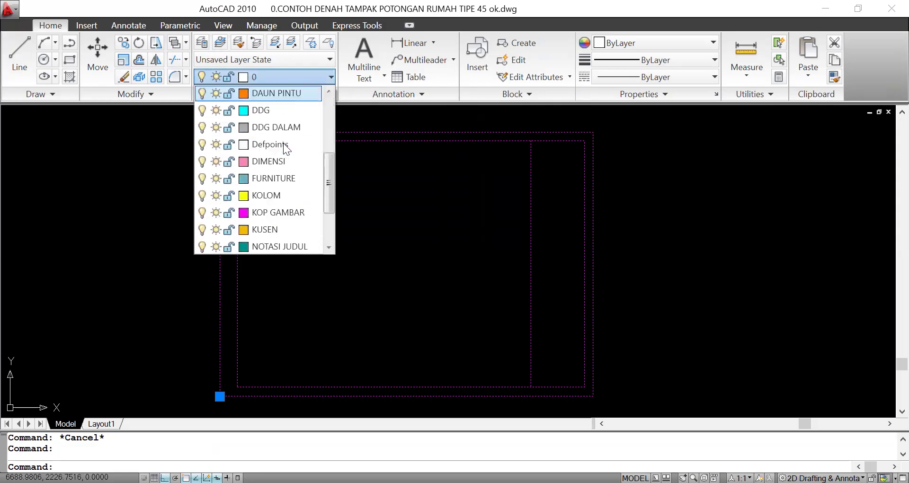
click(284, 212)
key(Escape)
click(238, 206)
key(Escape)
click(237, 202)
key(Escape)
click(234, 201)
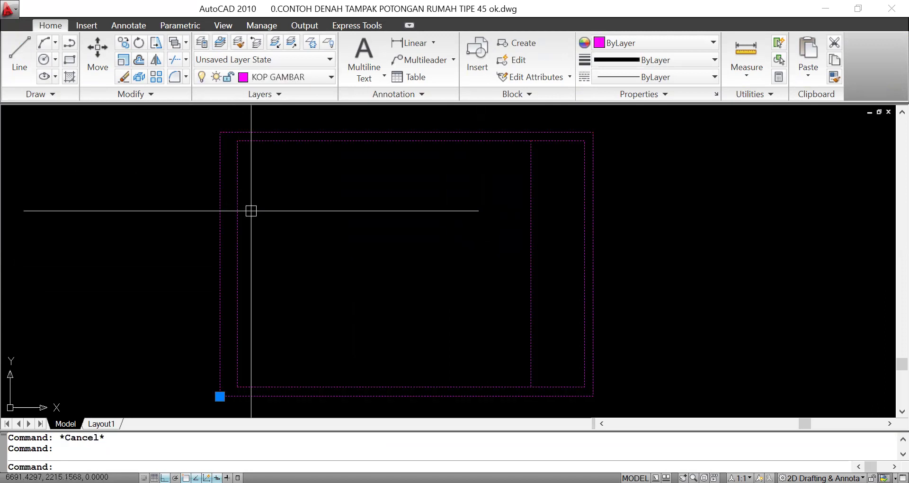
Copy the KOP GAMBAR block from model space, paste it into Layout1 over the sheet and regenerate the layout
click(102, 421)
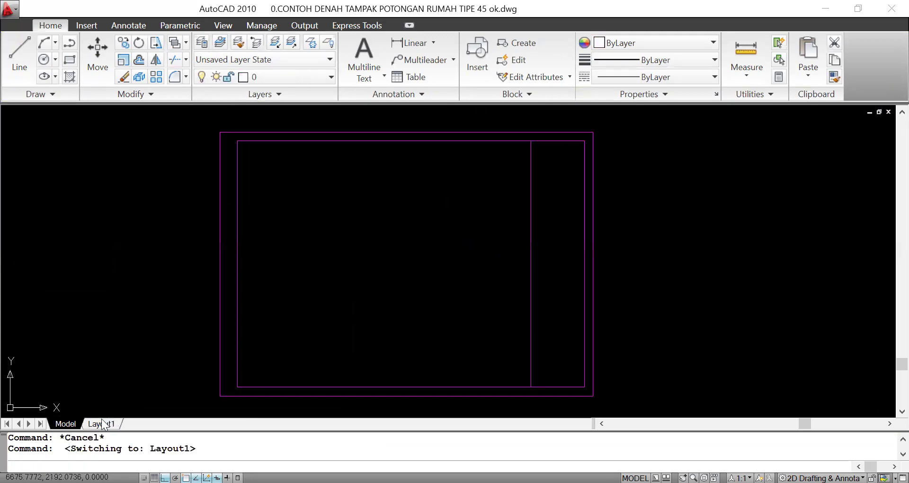
click(73, 423)
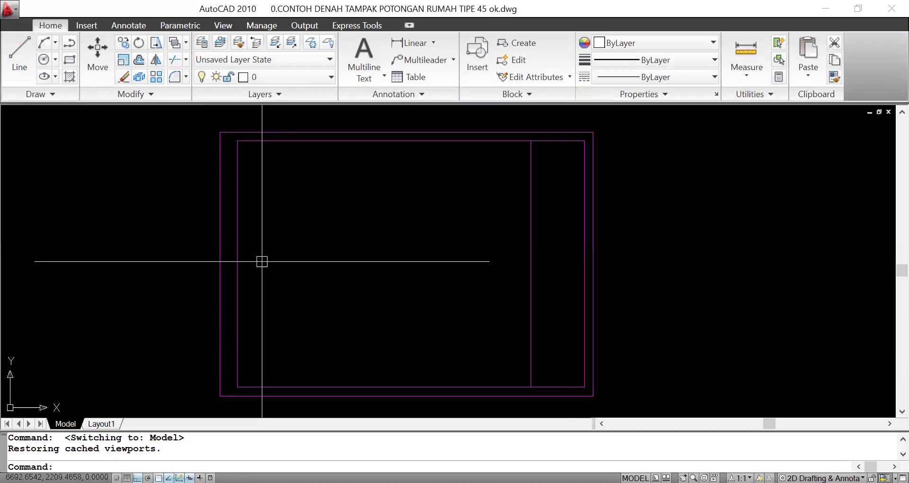
click(236, 250)
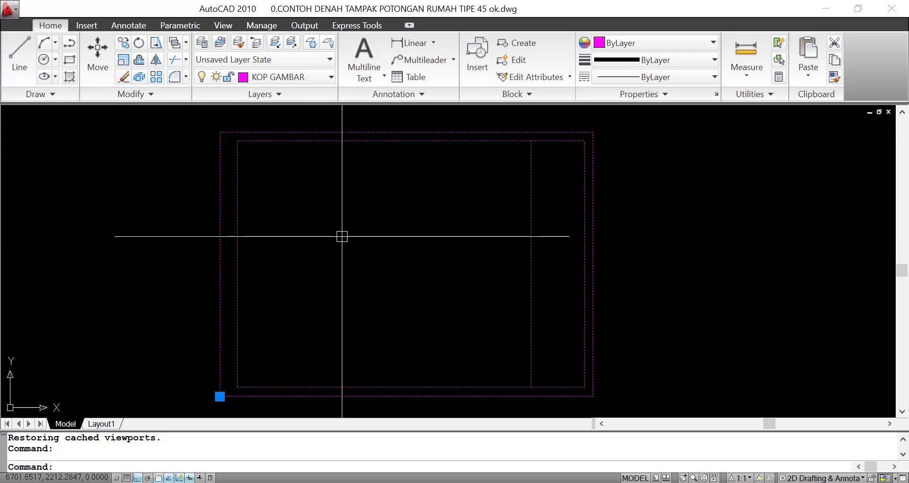
key(ctrl+c)
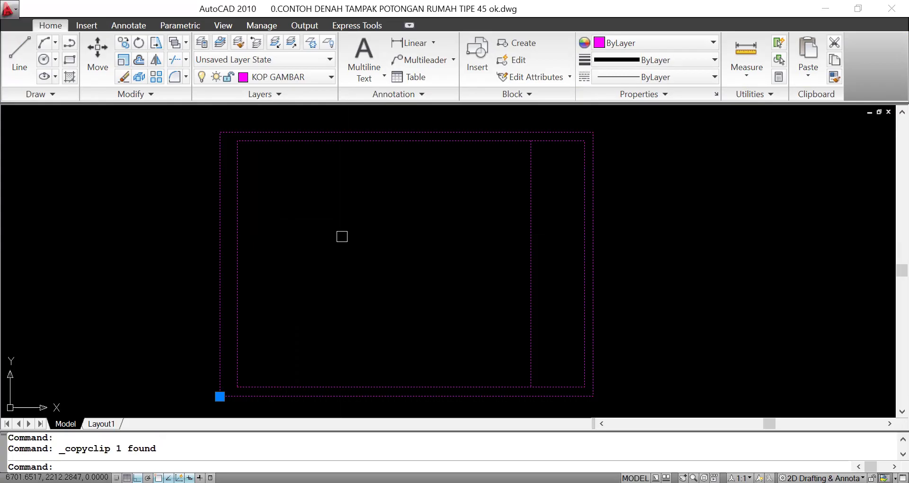
click(98, 424)
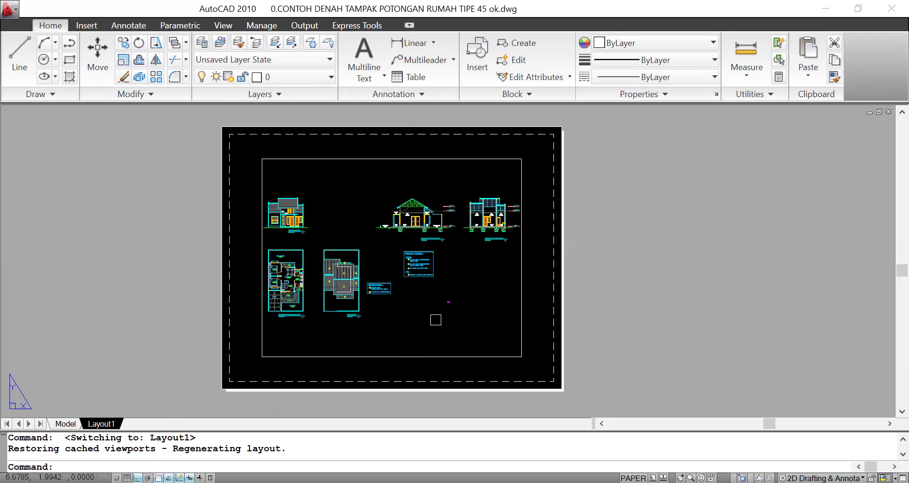
key(ctrl+v)
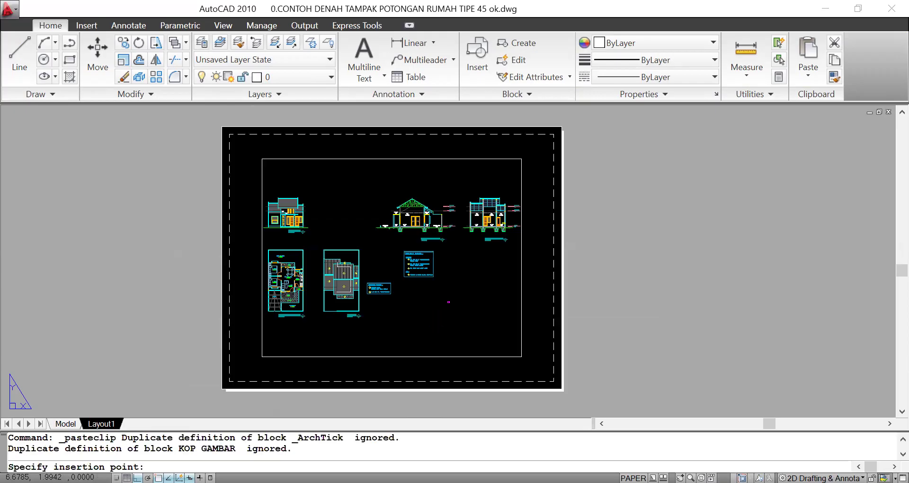
scroll(396, 283, down, 6)
click(411, 294)
text(RE)
key(Return)
Compare the size of the pasted frame with the Layout1 sheet and its existing viewport
scroll(443, 279, down, 4)
scroll(410, 266, up, 6)
scroll(405, 284, down, 3)
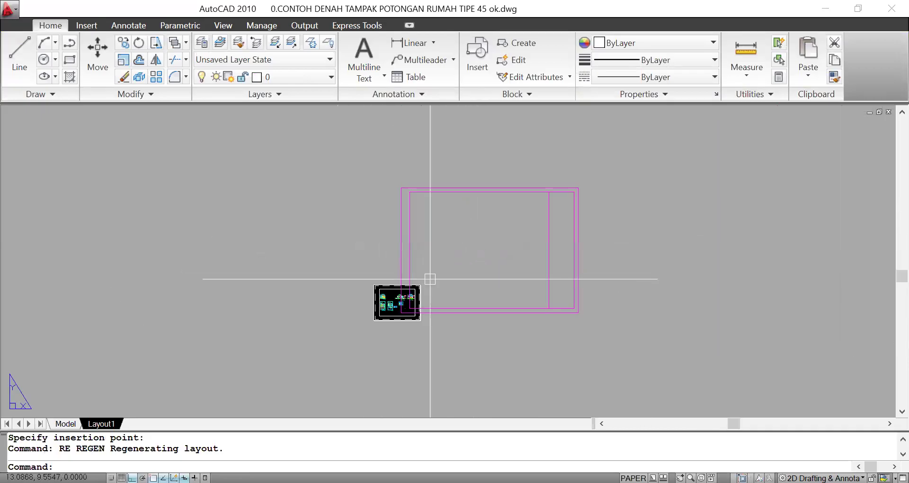
scroll(391, 304, up, 3)
scroll(396, 287, up, 2)
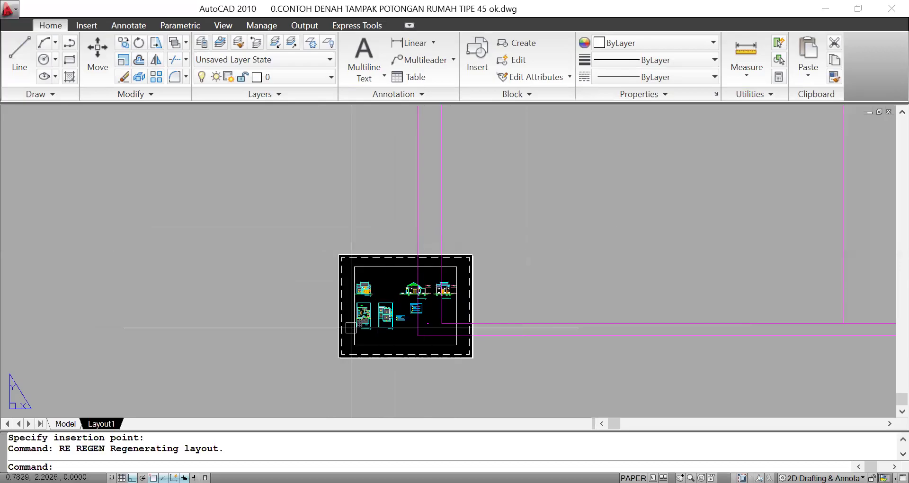
scroll(456, 315, up, 2)
middle_drag(456, 314, 409, 300)
middle_drag(353, 301, 352, 301)
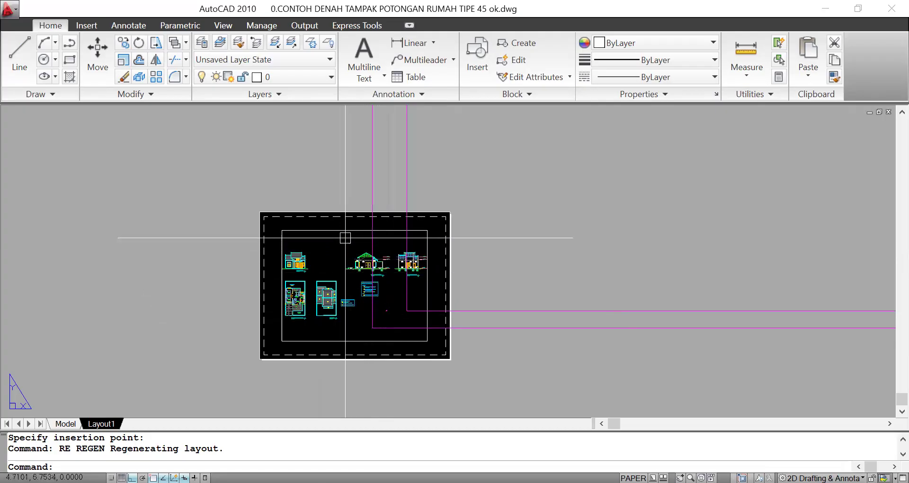
scroll(459, 254, down, 2)
scroll(468, 254, down, 2)
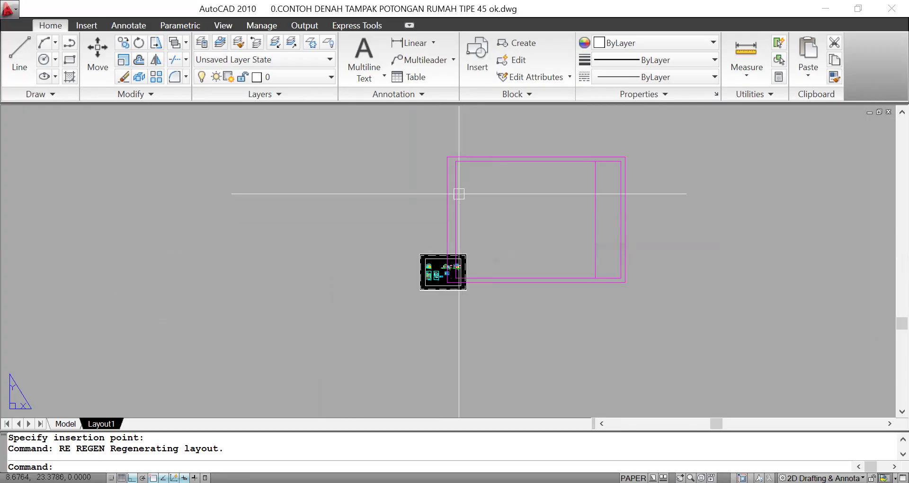
scroll(432, 279, up, 3)
text(DI)
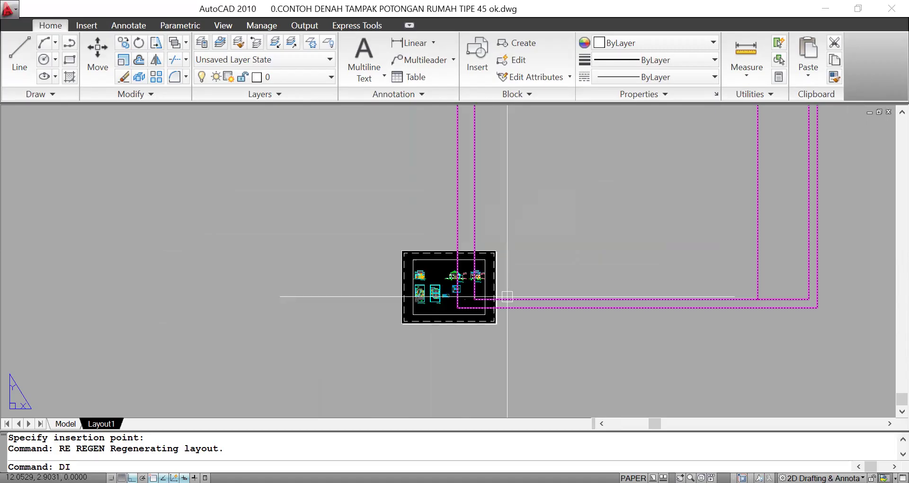
key(Return)
middle_drag(507, 296, 387, 442)
click(695, 199)
key(Escape)
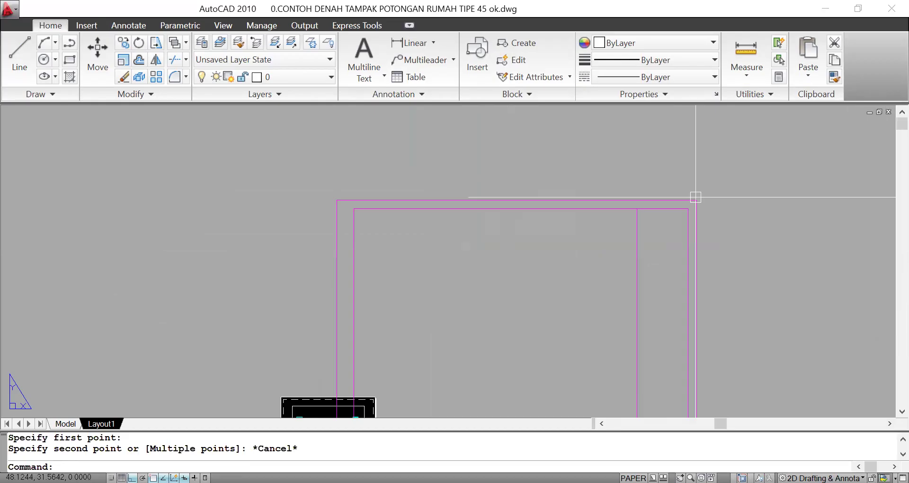
key(Return)
click(695, 197)
scroll(719, 227, down, 3)
key(Escape)
Erase the existing viewport showing the house drawings from the Layout1 sheet
scroll(574, 319, up, 3)
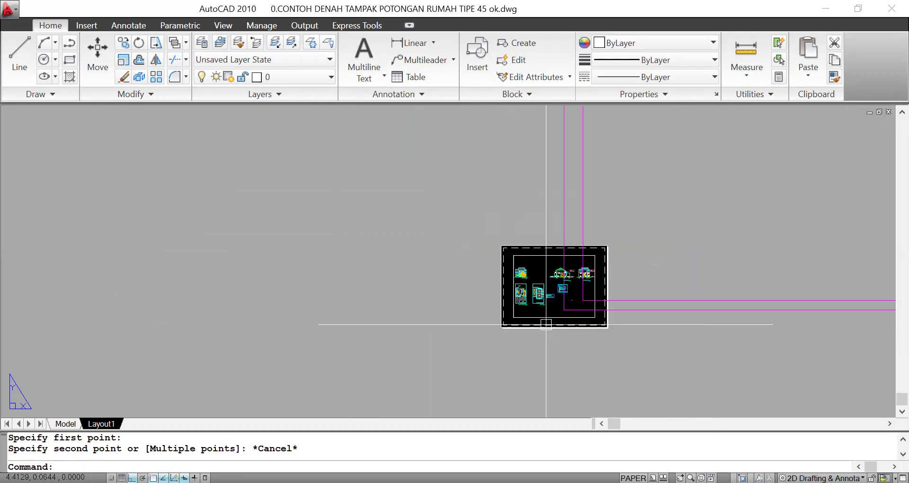
click(541, 318)
text(e)
key(Return)
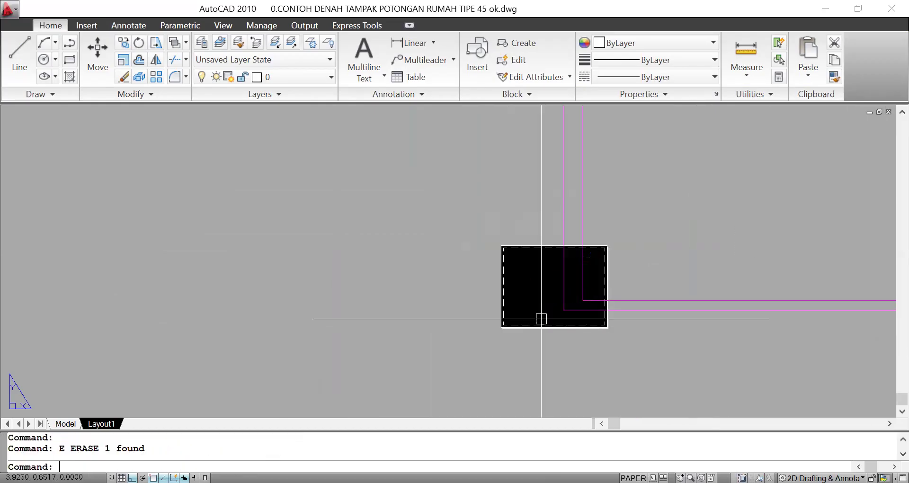
Fit the whole frame in the Layout1 view, save the drawing and check the frame block's selection
middle_drag(539, 314, 262, 325)
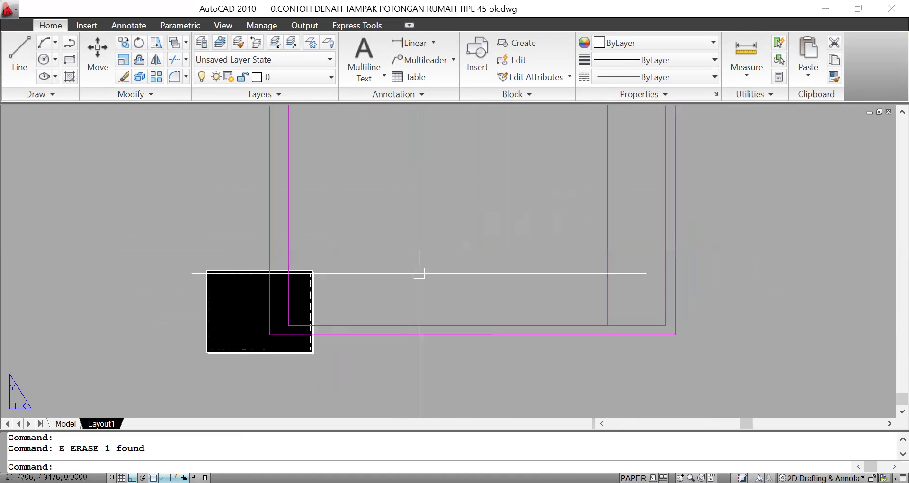
text(z)
key(Return)
text(e)
key(Return)
middle_click(418, 273)
middle_click(418, 273)
key(ctrl+s)
key(Escape)
click(272, 118)
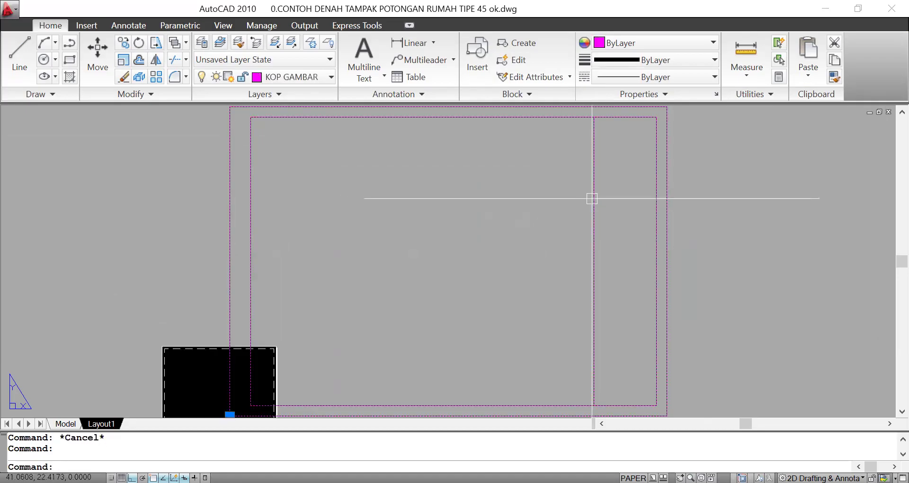
key(Escape)
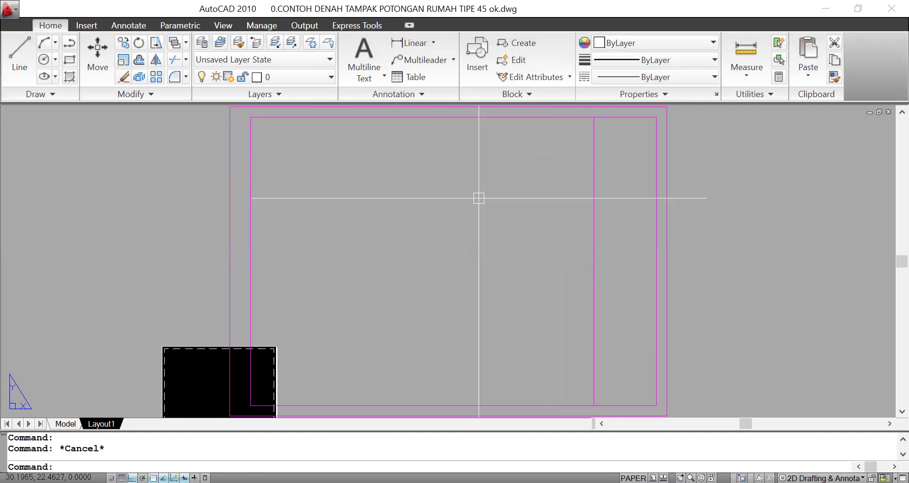
Open the plot settings for Layout1 and set the plot style table to monochrome.ctb
key(ctrl+p)
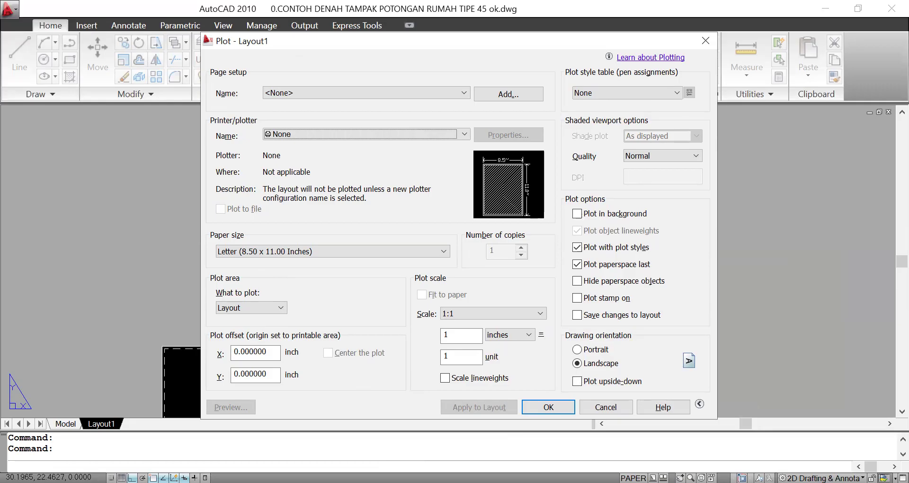
mouse_move(512, 209)
click(606, 88)
click(604, 91)
click(603, 90)
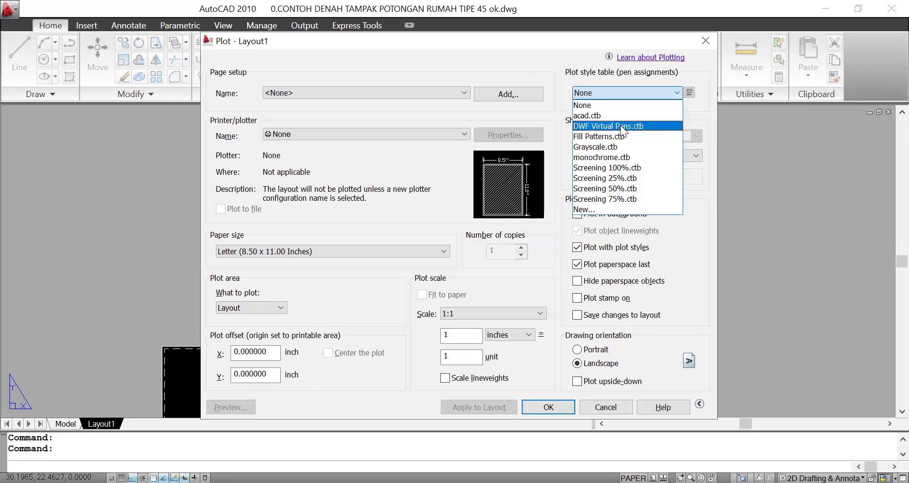
click(629, 156)
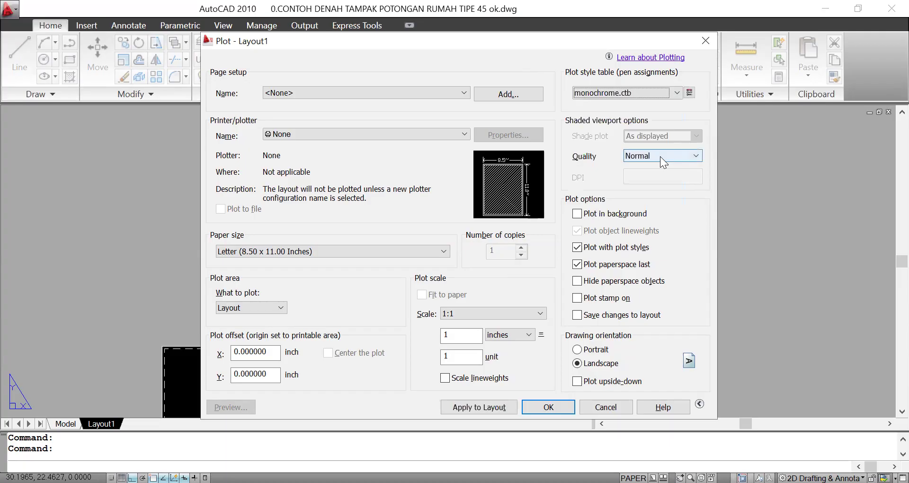
Set the plotter for the layout to Doro PDF Writer
click(323, 134)
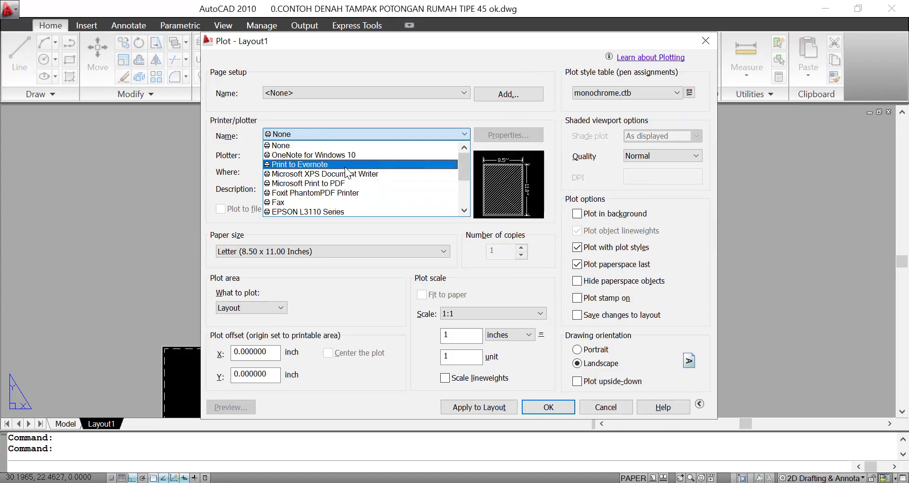
scroll(345, 168, down, 1)
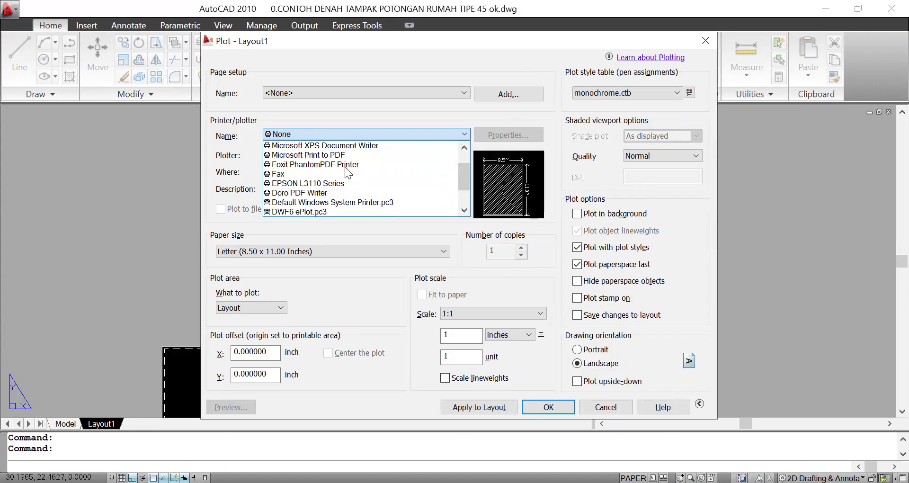
scroll(339, 195, down, 1)
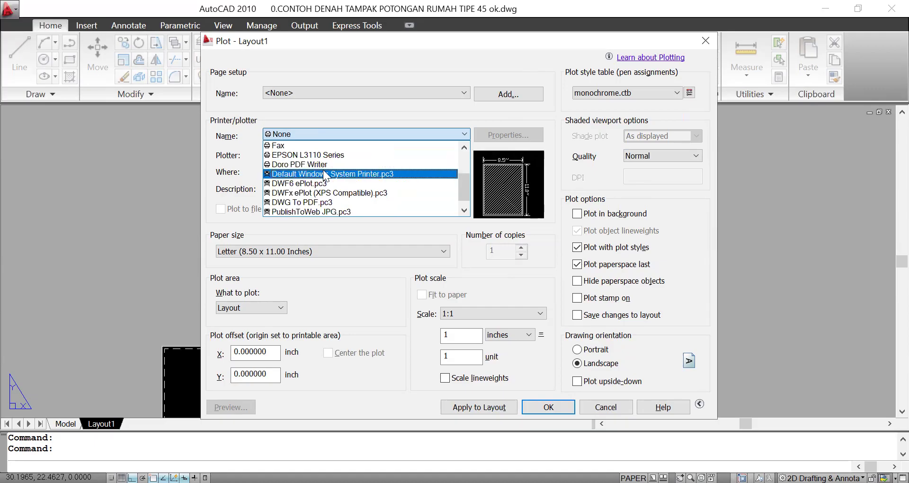
scroll(323, 171, up, 1)
scroll(323, 178, up, 1)
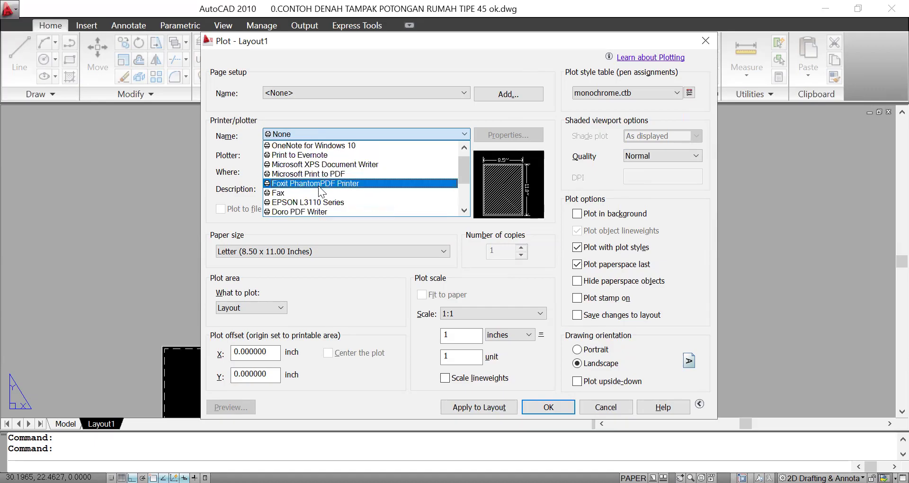
scroll(319, 188, up, 1)
scroll(322, 186, down, 2)
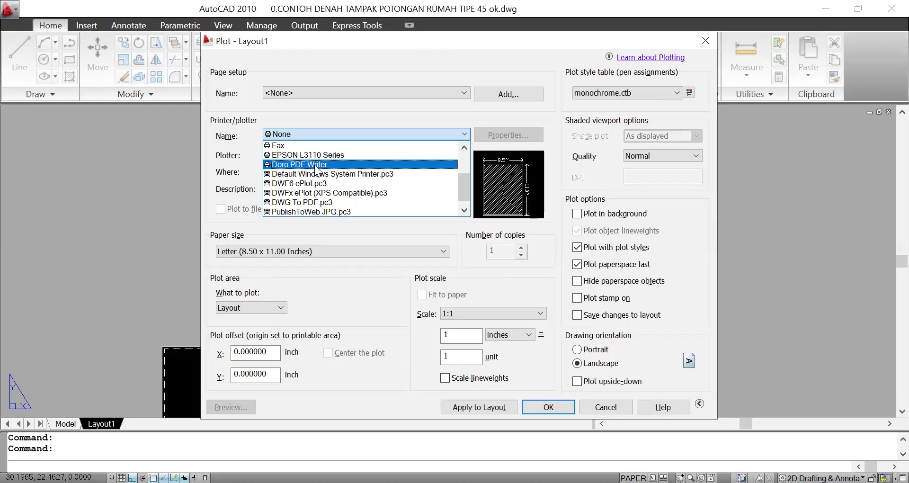
scroll(316, 167, up, 1)
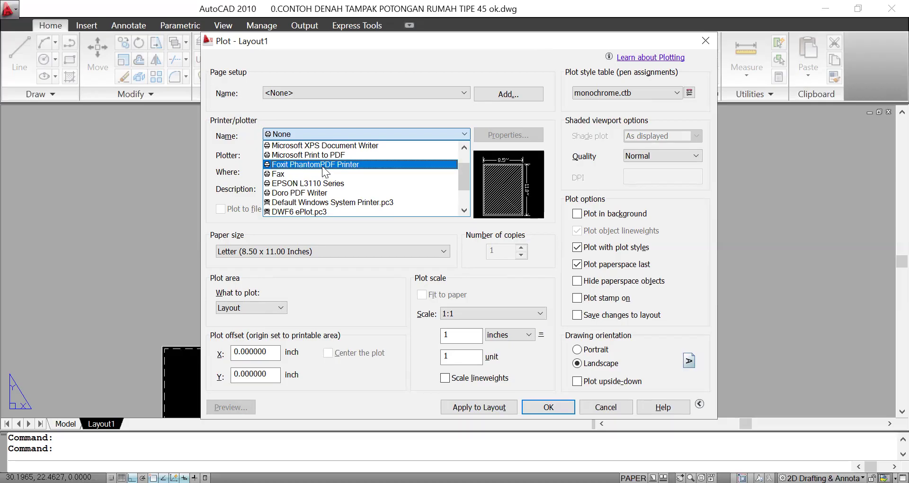
scroll(323, 163, down, 2)
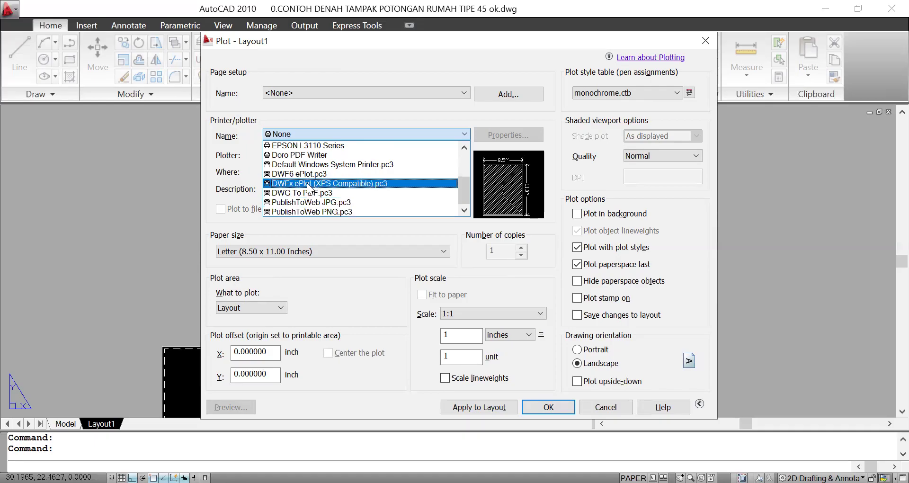
click(312, 159)
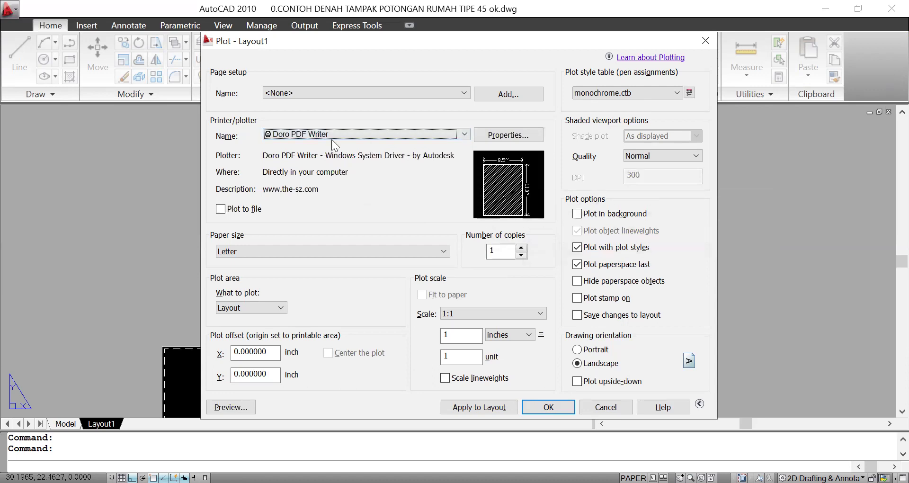
Choose A3 paper and set the plot area to Extents, centred on the paper
click(261, 254)
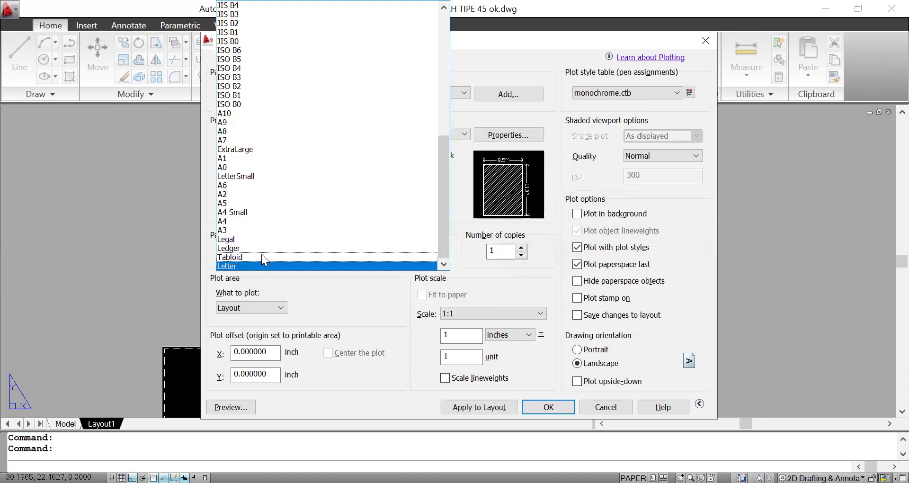
click(263, 230)
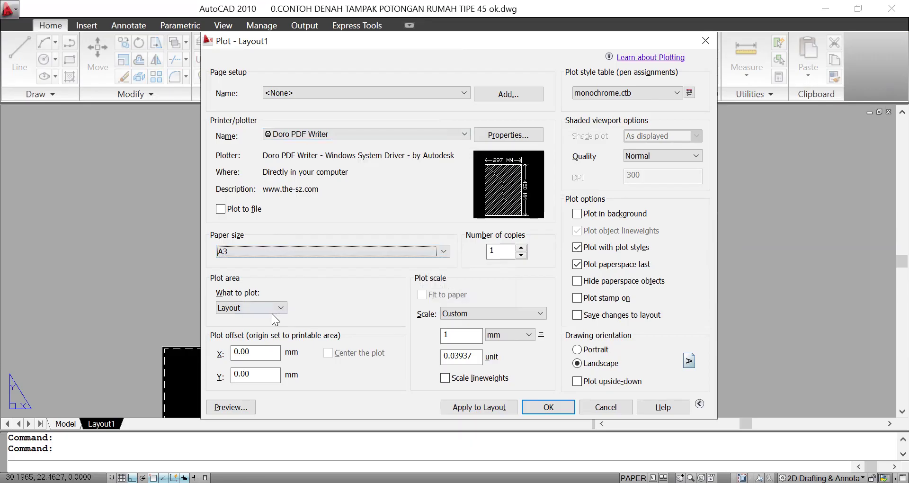
click(273, 312)
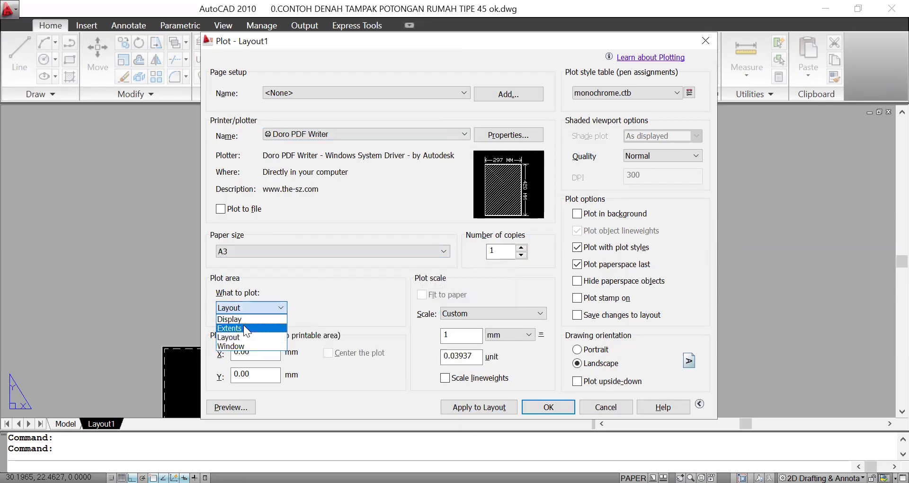
click(244, 329)
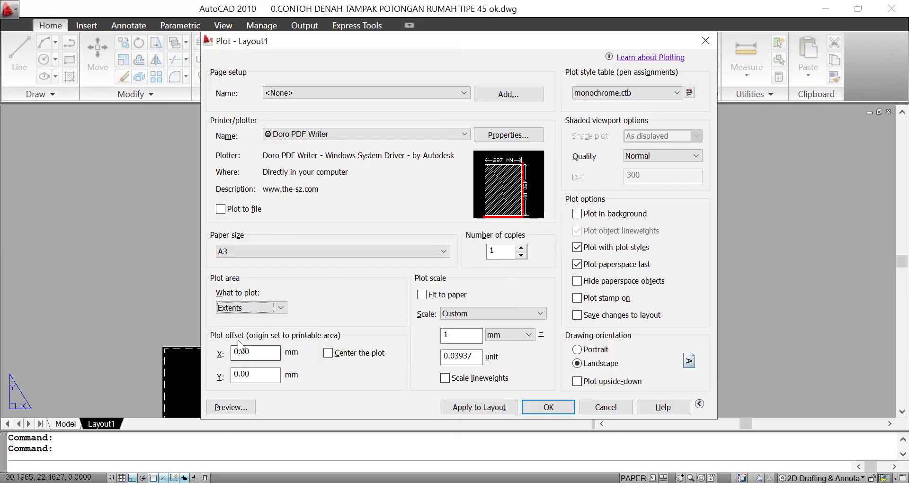
click(328, 353)
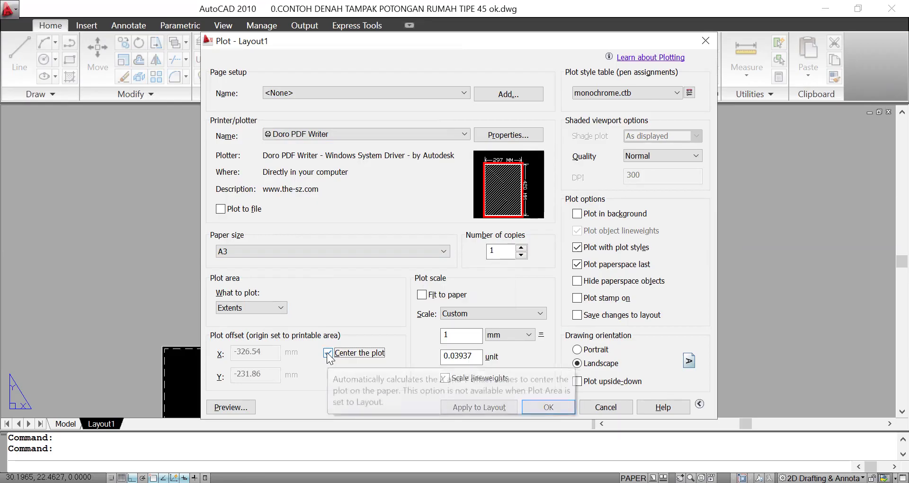
Try scaling the plot to fit the A3 paper with the scale units in mm
mouse_move(482, 216)
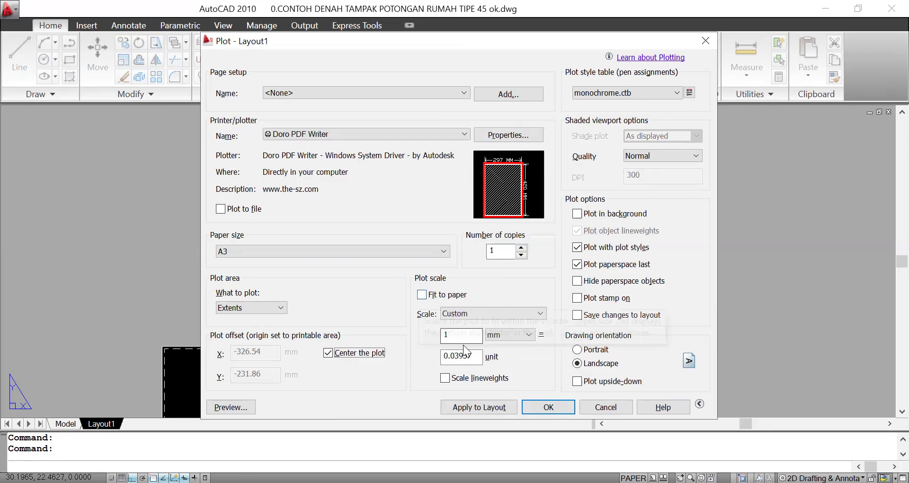
click(422, 294)
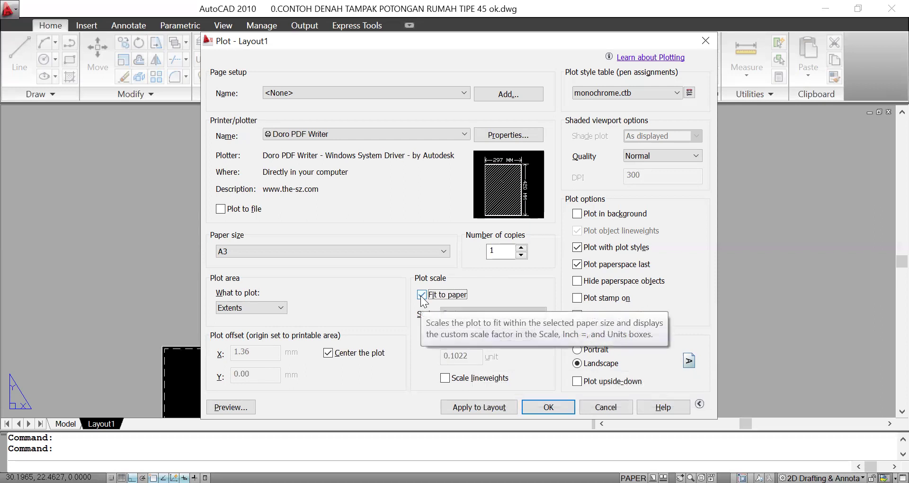
click(420, 295)
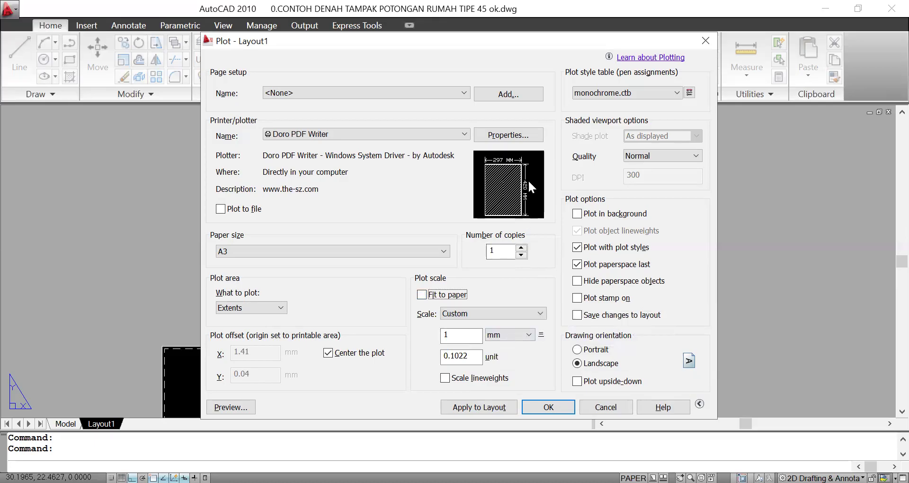
click(442, 293)
click(508, 335)
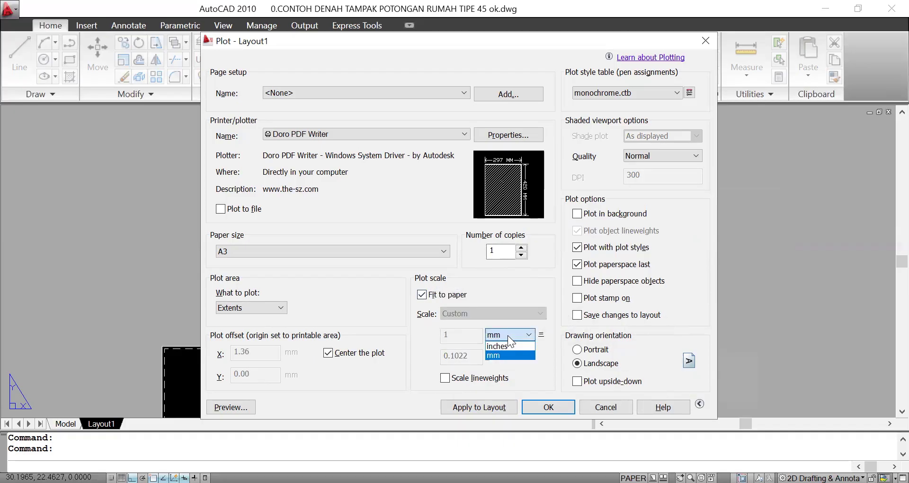
click(509, 335)
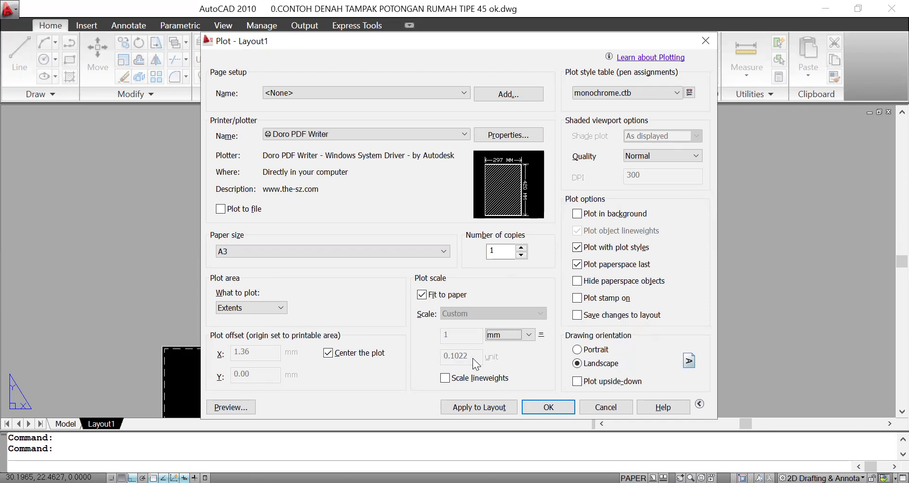
Turn off Fit to paper, set a custom plot scale of 1 mm = 0.1 unit, and apply the settings to the layout without plotting
click(422, 295)
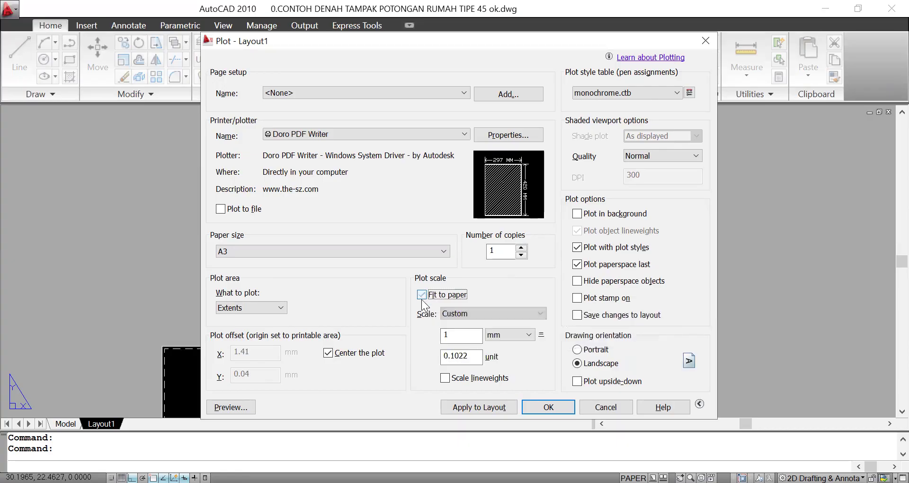
click(474, 358)
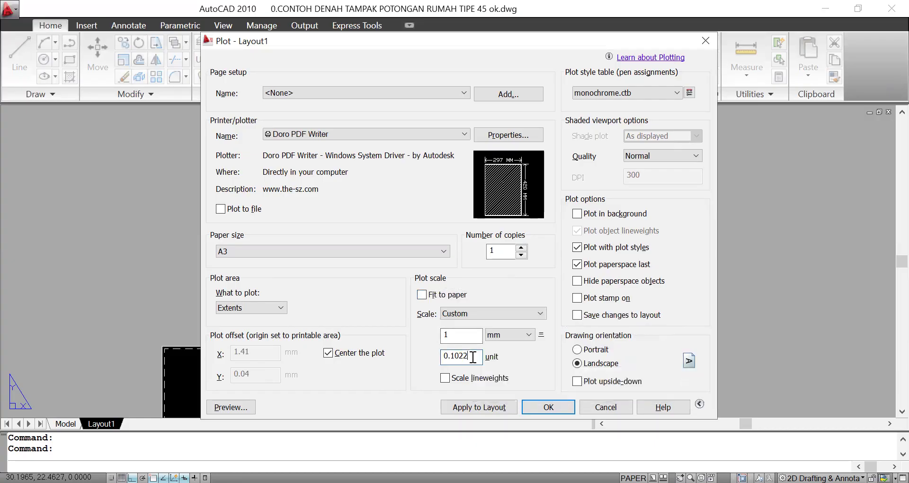
key(BackSpace)
key(BackSpace)
click(471, 335)
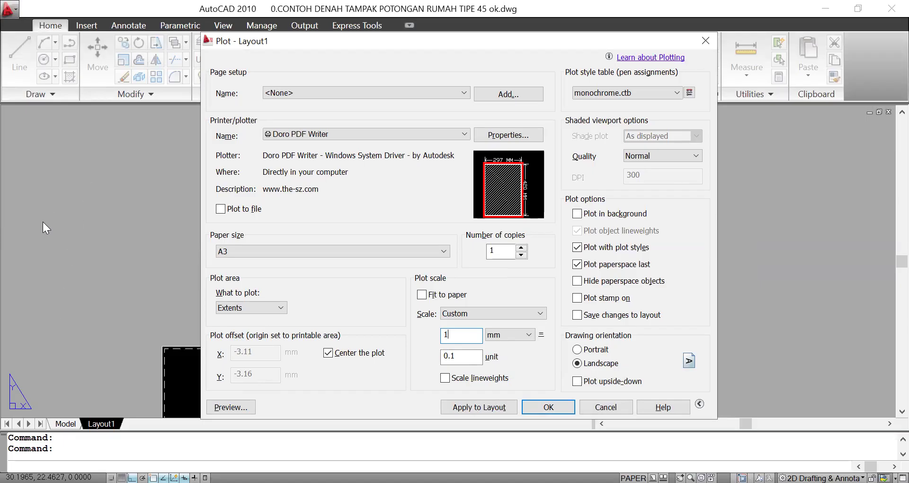
click(497, 412)
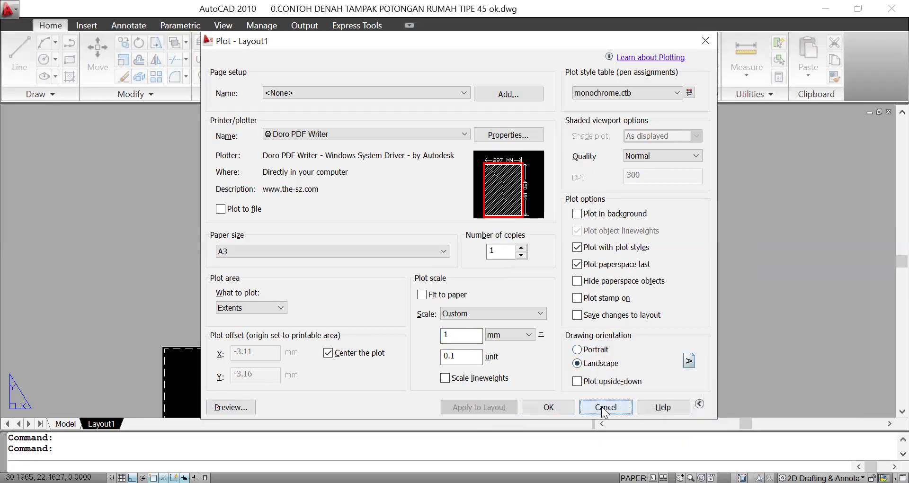
click(601, 407)
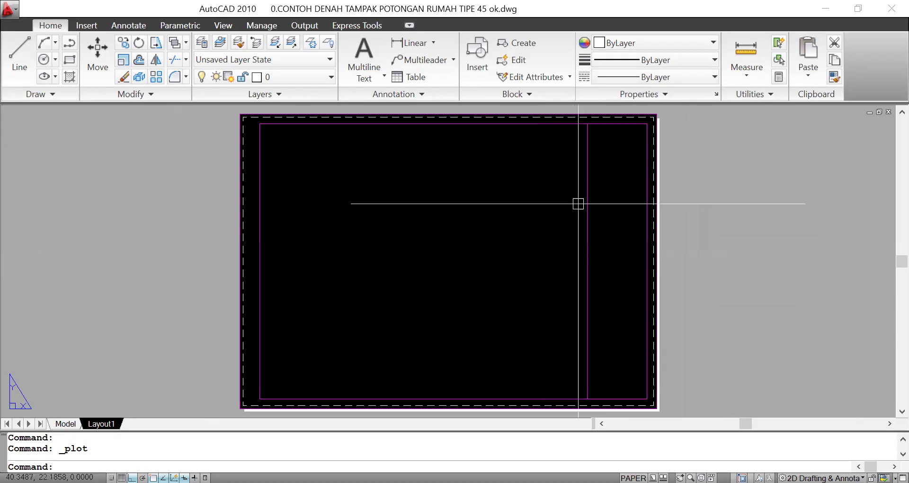
Rename Layout1 as 1 and save the drawing
key(ctrl+s)
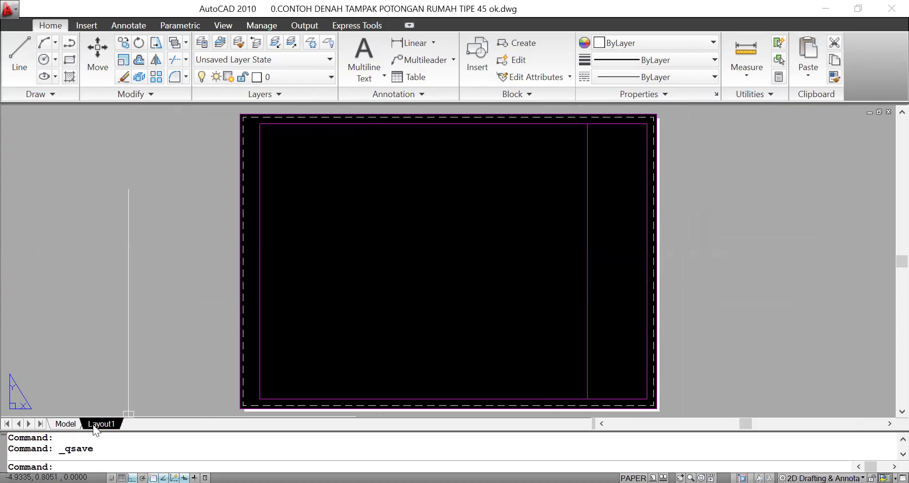
right_click(109, 424)
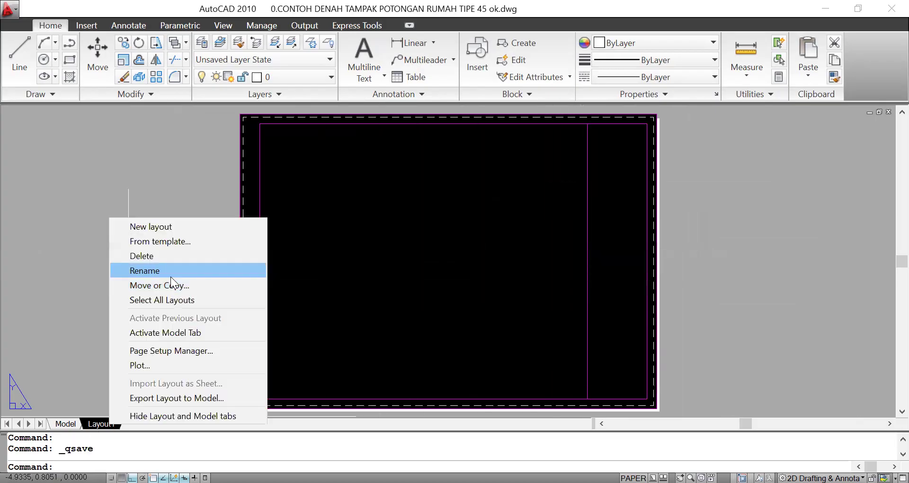
click(170, 276)
text(1)
key(BackSpace)
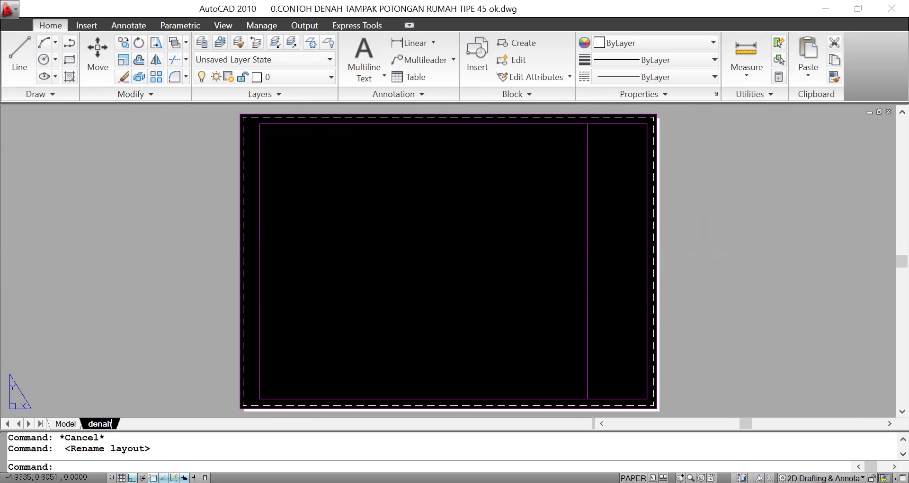
text(1)
key(ctrl+s)
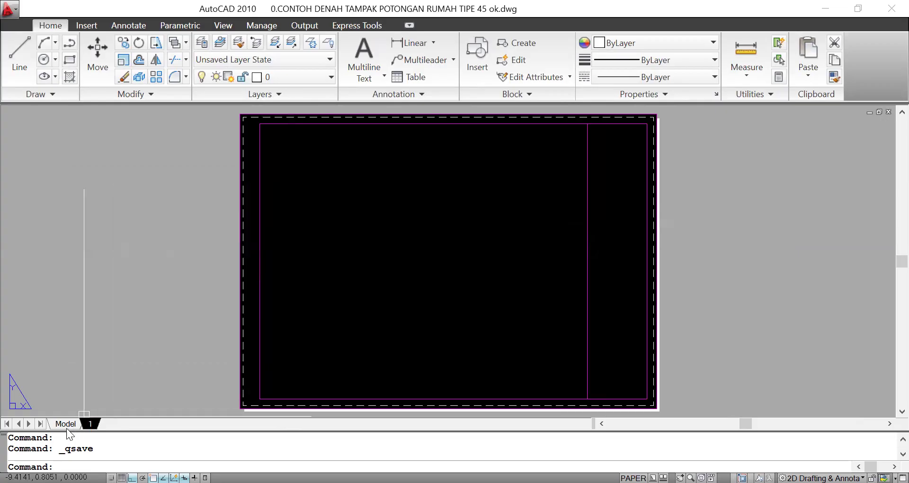
Bring all the house drawings into view in model space and save the drawing
click(65, 424)
scroll(451, 280, down, 15)
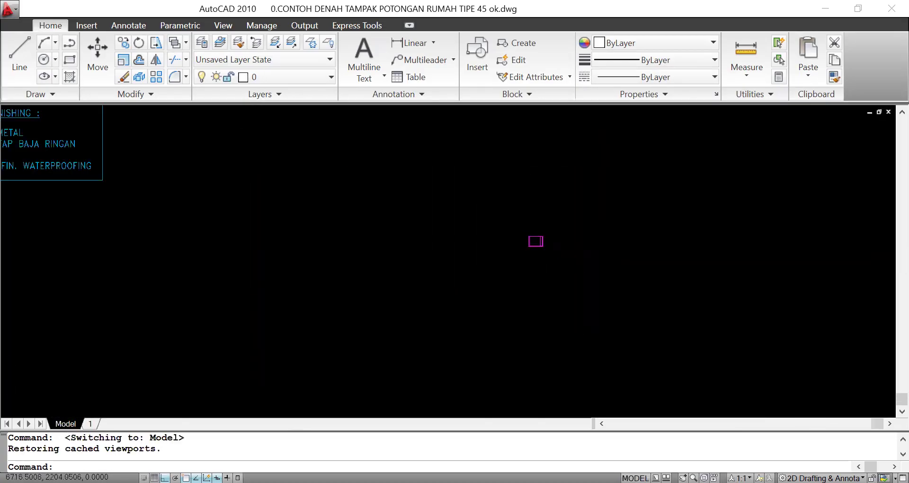
scroll(448, 227, up, 3)
key(ctrl+s)
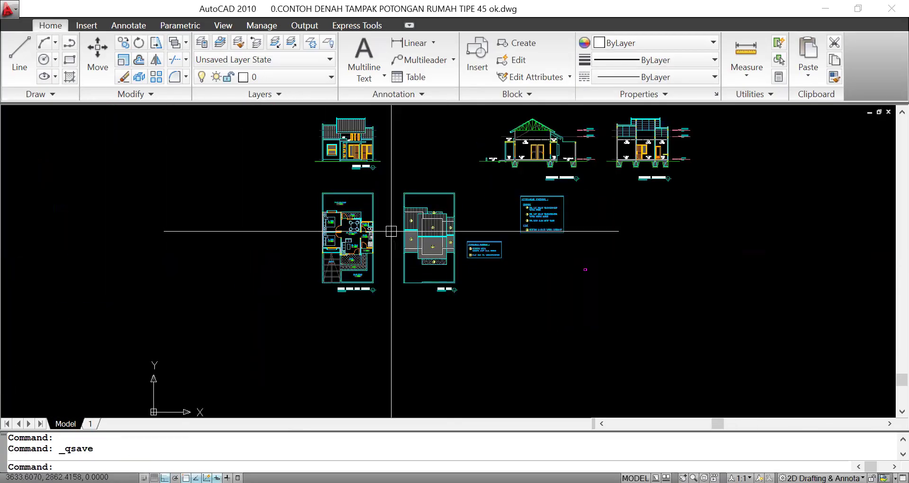
middle_drag(406, 197, 418, 224)
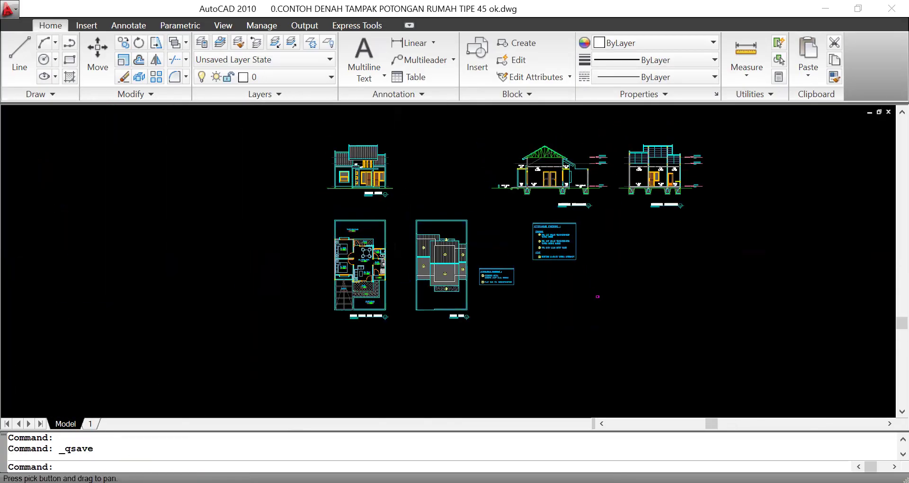
In layout 1, create a rectangular viewport filling the drawing area beside the title block column of the frame, and save the drawing
click(89, 423)
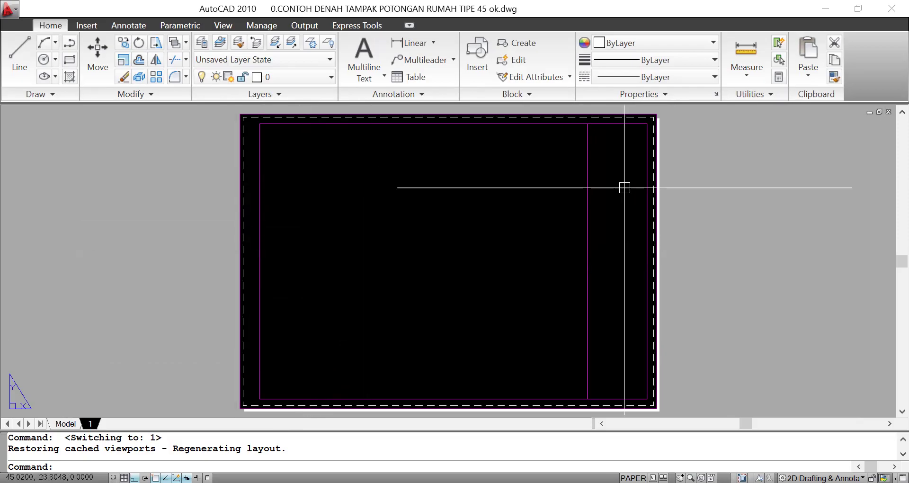
key(Escape)
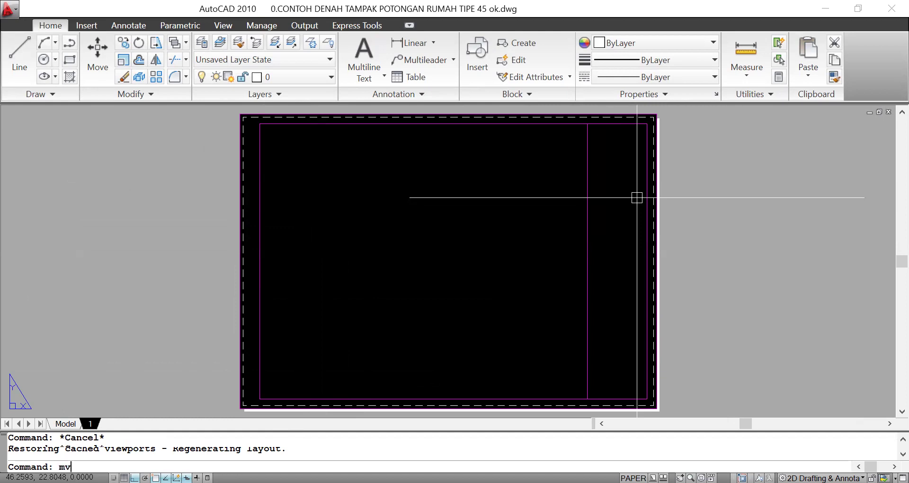
key(BackSpace)
key(BackSpace)
text(MV)
key(Return)
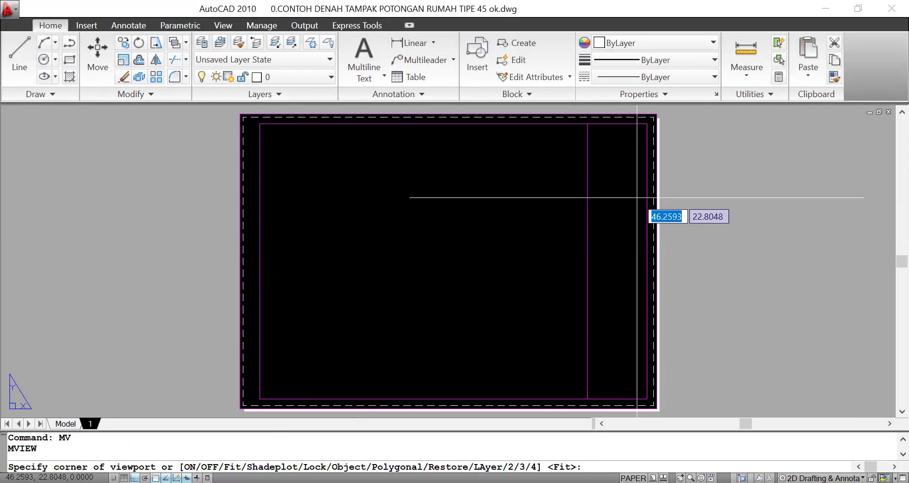
scroll(303, 123, up, 4)
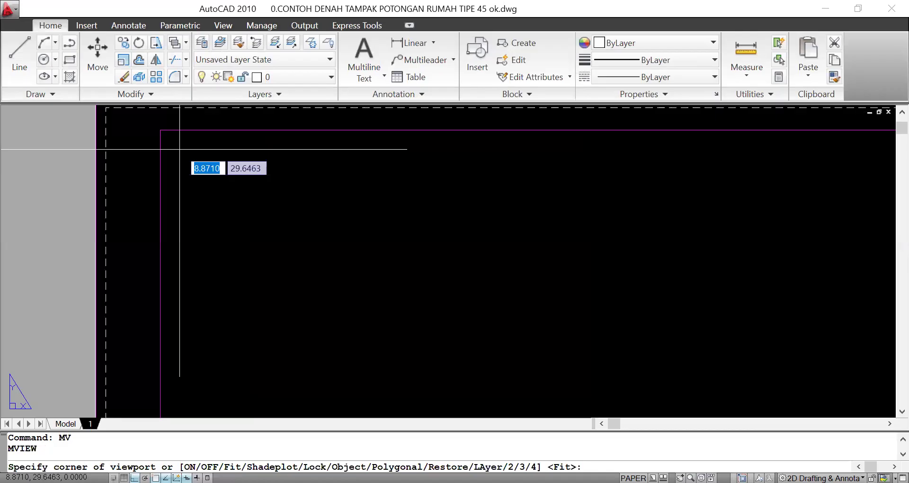
click(180, 149)
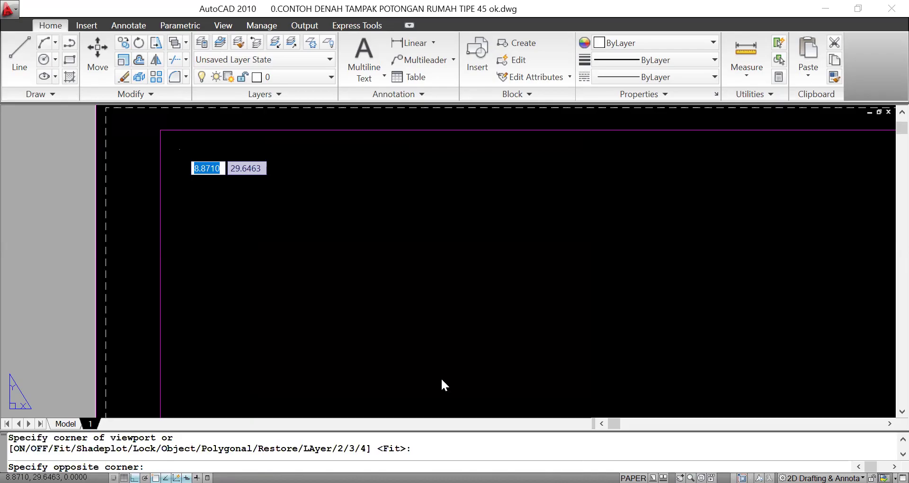
middle_drag(472, 343, 472, 344)
scroll(512, 355, down, 2)
click(509, 358)
scroll(535, 343, down, 6)
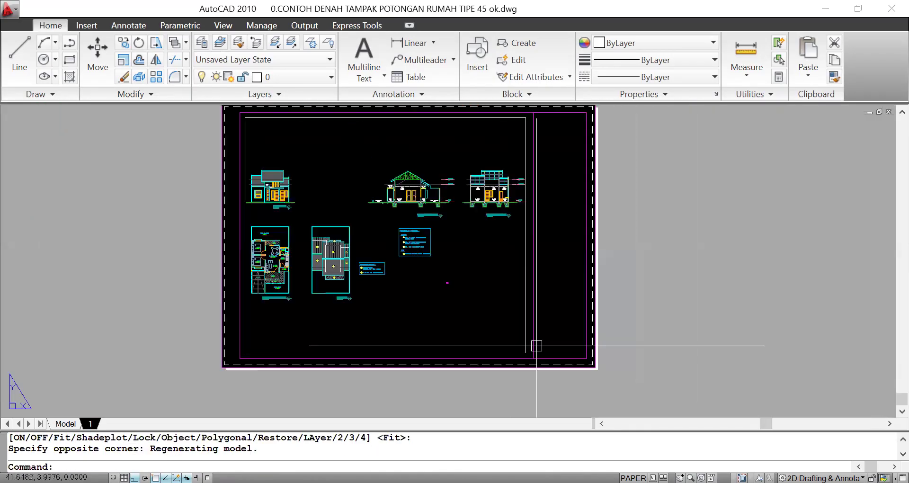
middle_click(422, 260)
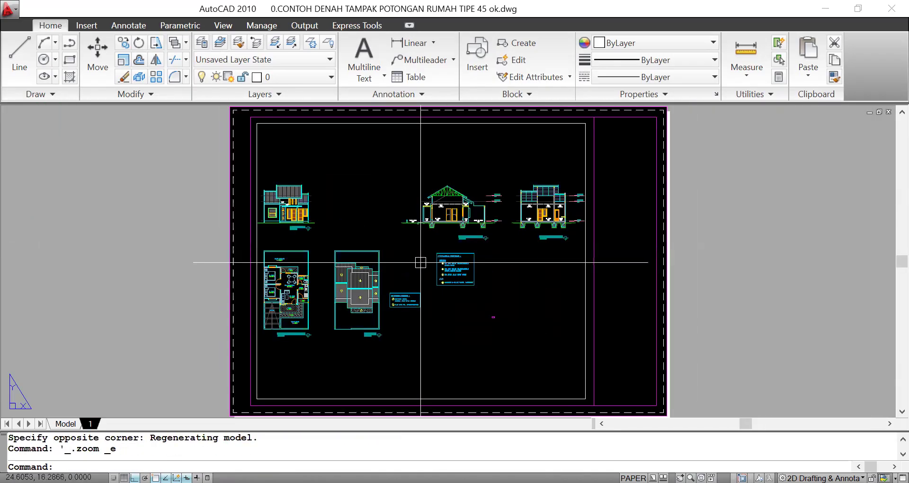
key(ctrl+s)
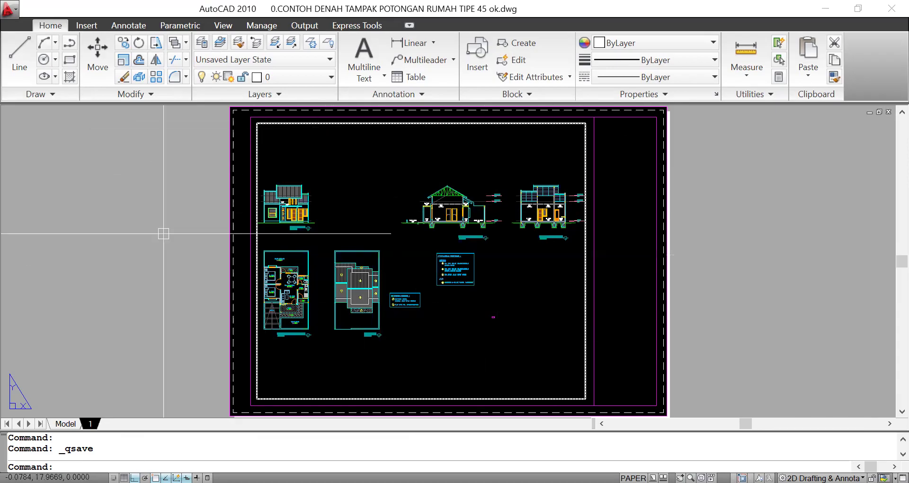
click(65, 423)
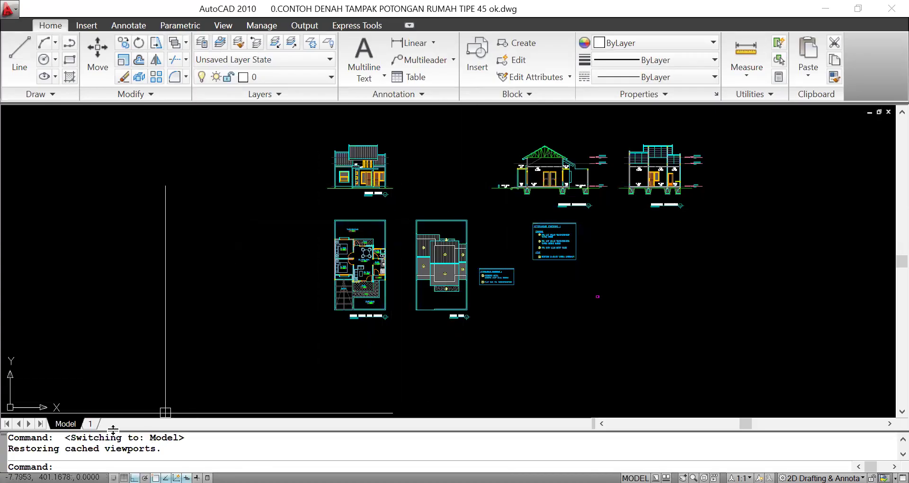
click(90, 423)
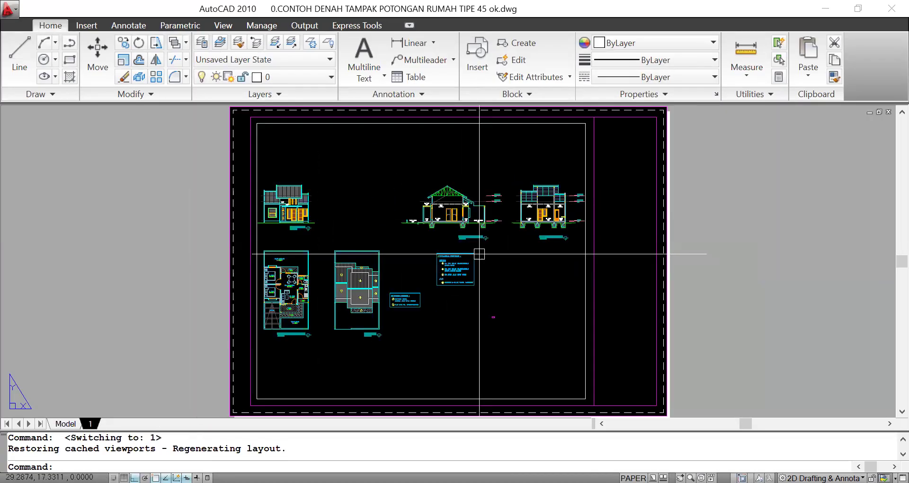
double_click(371, 233)
double_click(615, 240)
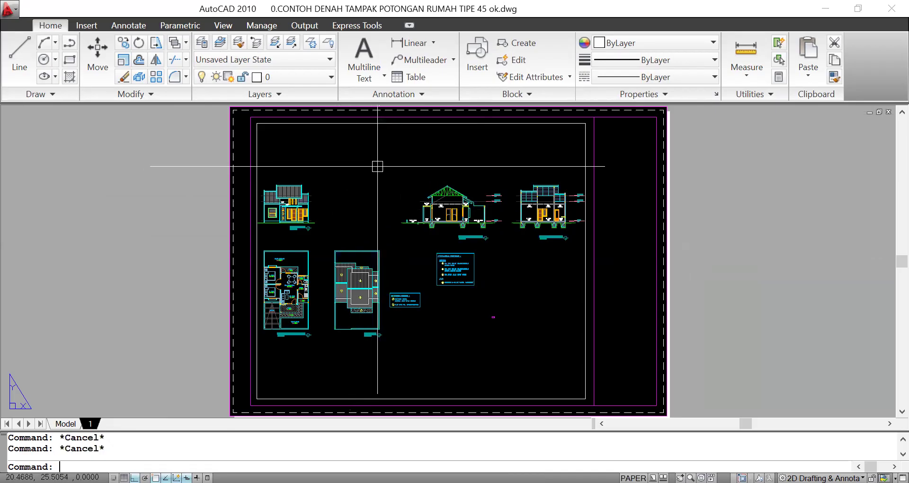
click(525, 123)
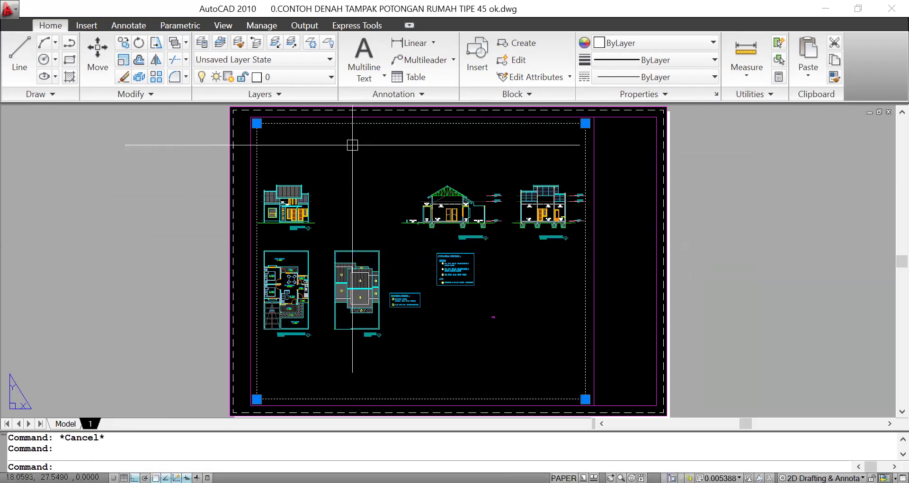
key(Escape)
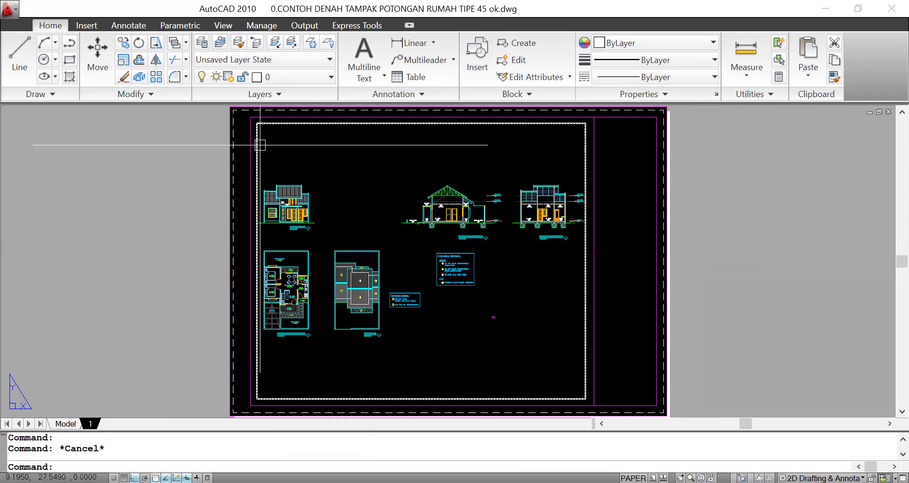
Activate the viewport's model space and frame the house floor plan inside it
double_click(371, 197)
scroll(384, 208, down, 3)
scroll(335, 239, up, 1)
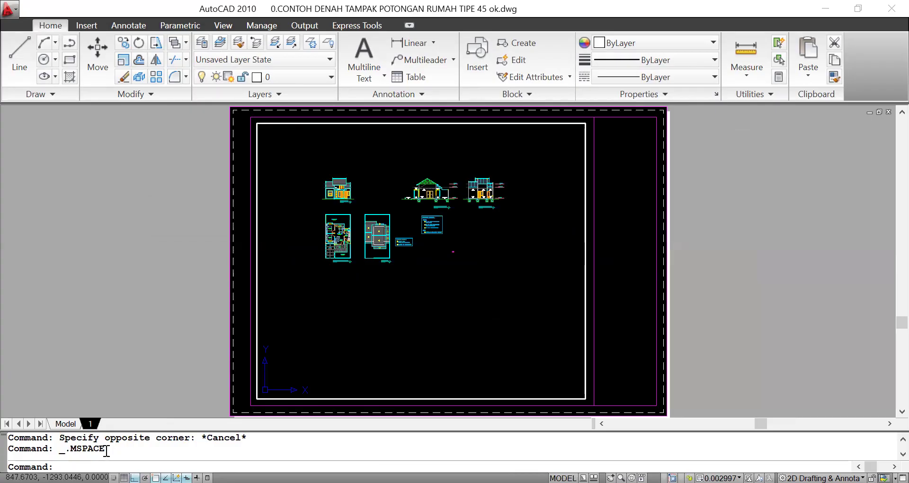
scroll(325, 215, up, 6)
scroll(467, 277, down, 1)
mouse_move(387, 253)
middle_down()
mouse_move(422, 211)
mouse_move(399, 232)
mouse_move(443, 227)
mouse_move(429, 235)
middle_up()
scroll(421, 220, up, 6)
scroll(450, 235, down, 4)
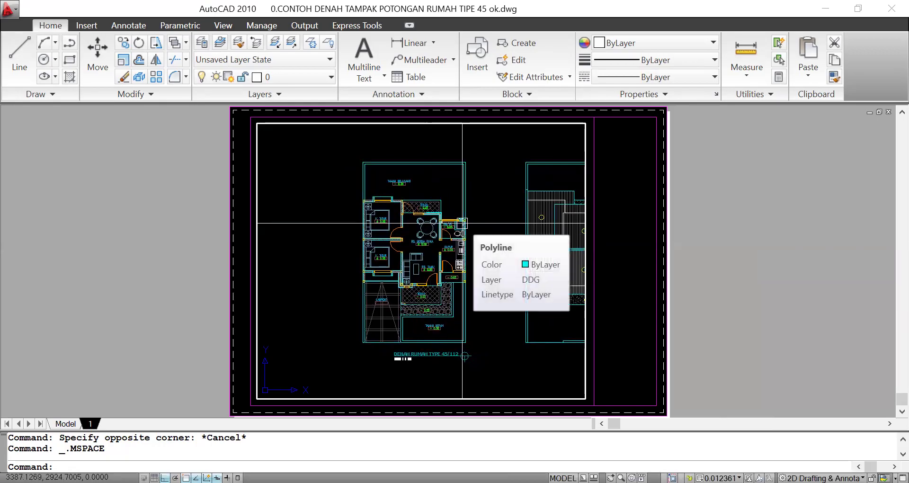
scroll(462, 223, up, 2)
scroll(472, 228, down, 2)
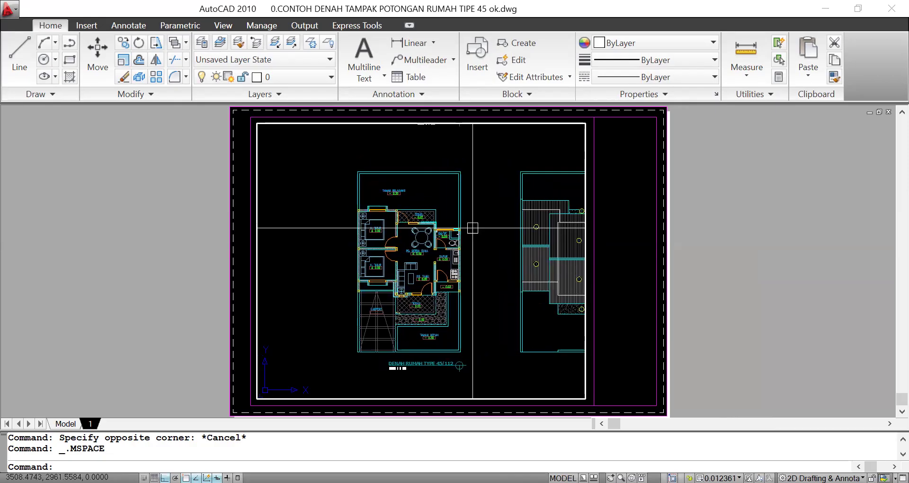
mouse_move(490, 231)
middle_down()
mouse_move(492, 242)
mouse_move(489, 221)
mouse_move(476, 237)
mouse_move(489, 238)
mouse_move(470, 225)
middle_up()
scroll(460, 214, up, 3)
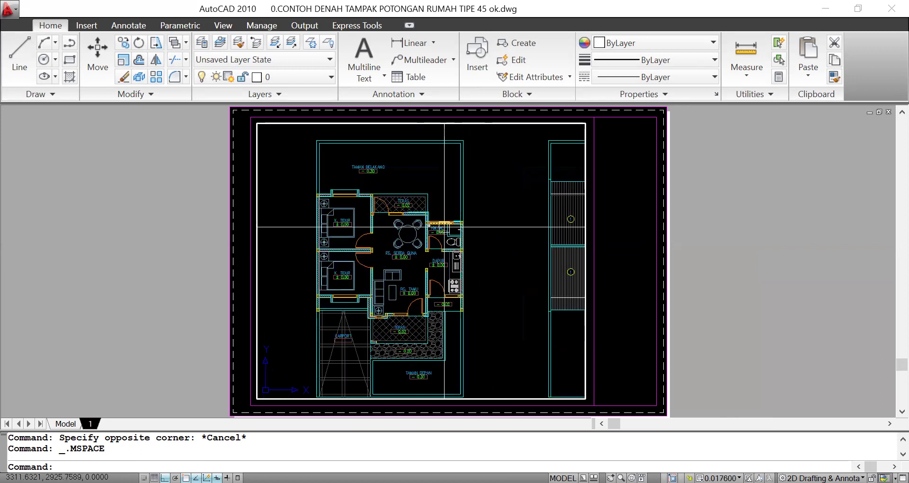
middle_drag(459, 214, 466, 218)
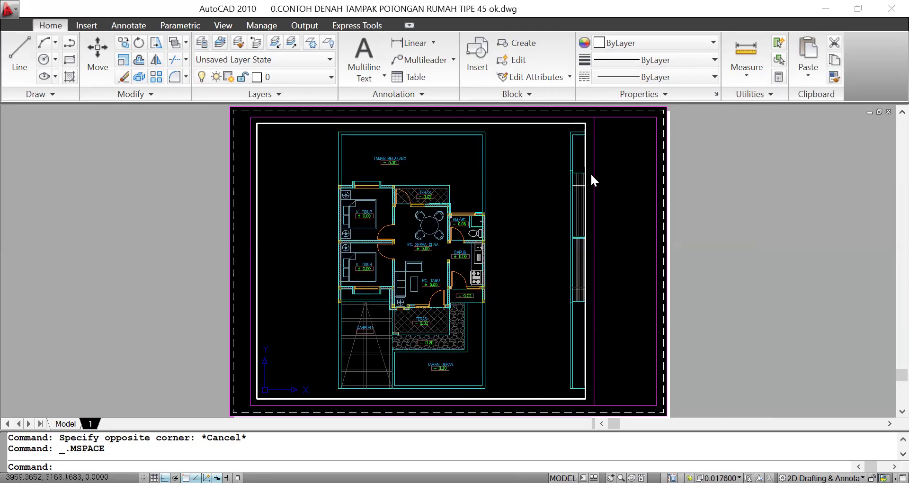
Return to paper space and inspect the whole layout sheet with the framed floor plan
double_click(627, 173)
scroll(629, 172, down, 7)
scroll(588, 178, up, 3)
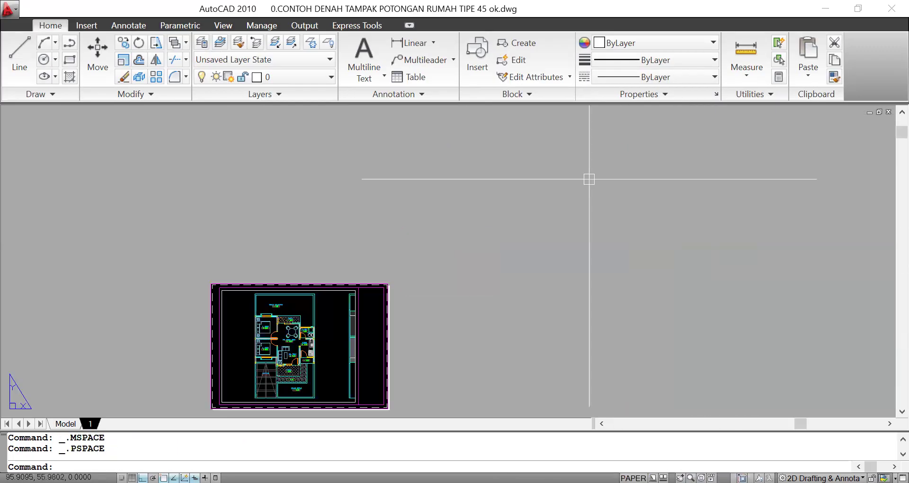
middle_drag(340, 298, 454, 227)
scroll(452, 239, up, 6)
scroll(457, 228, down, 6)
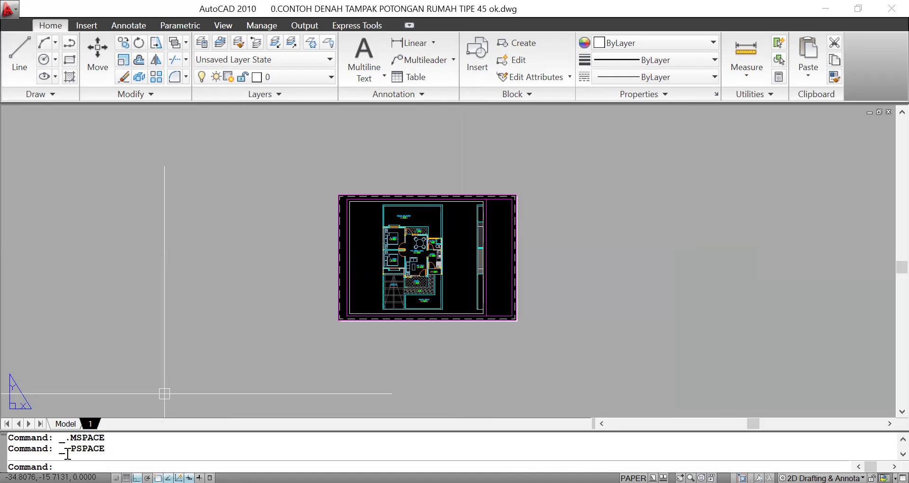
middle_click(565, 268)
middle_click(565, 268)
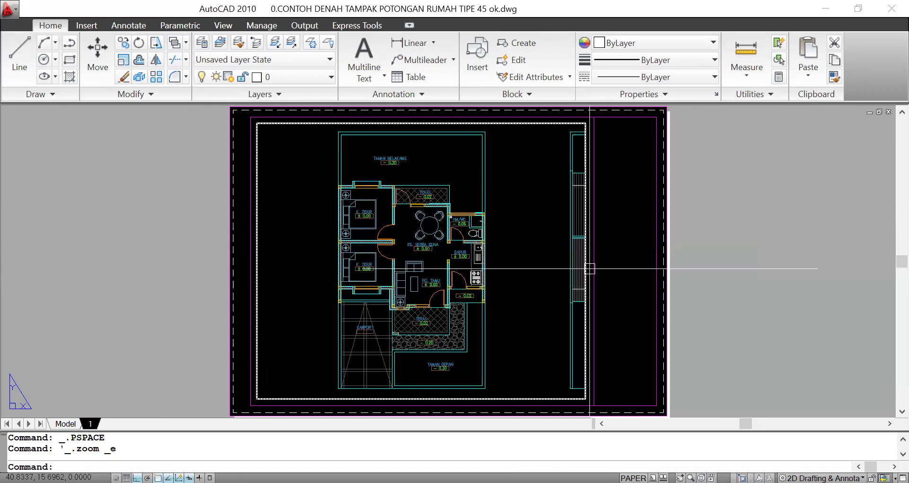
Reactivate the viewport and frame the DENAH RUMAH TYPE 45/112 floor plan together with its title
double_click(542, 228)
scroll(427, 239, down, 2)
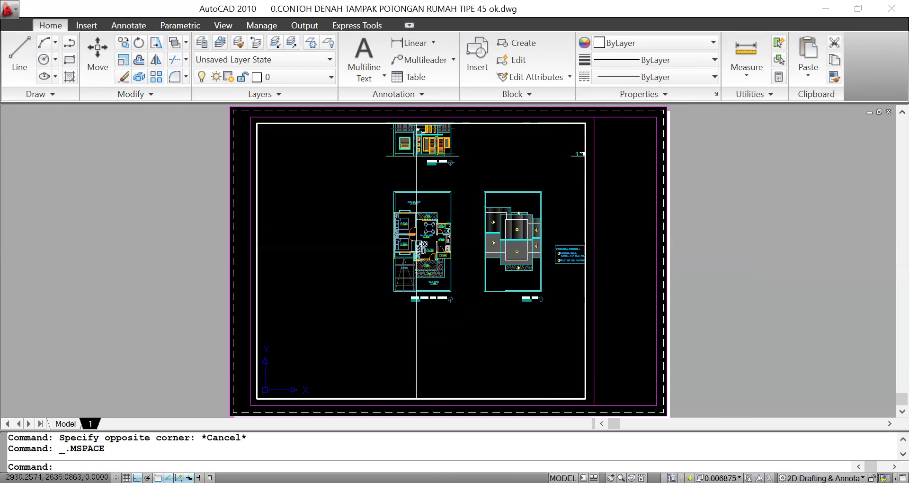
scroll(427, 239, up, 3)
scroll(427, 238, down, 2)
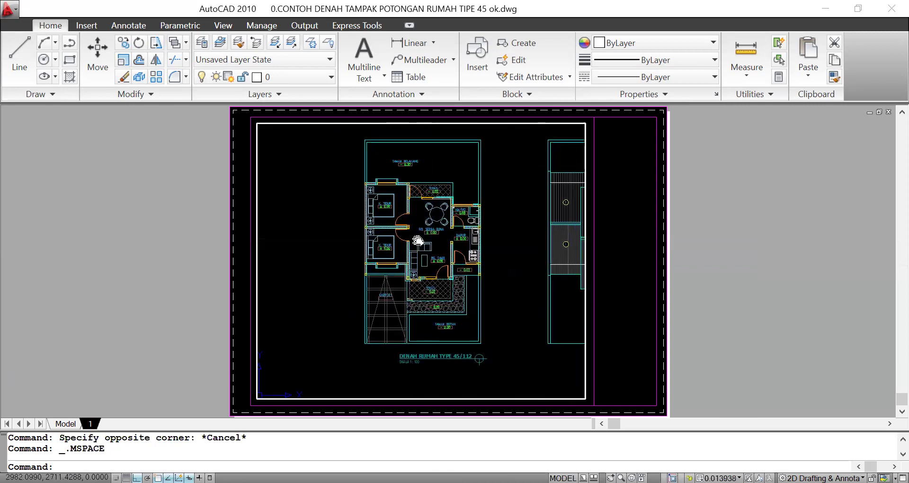
scroll(414, 238, up, 2)
mouse_move(419, 242)
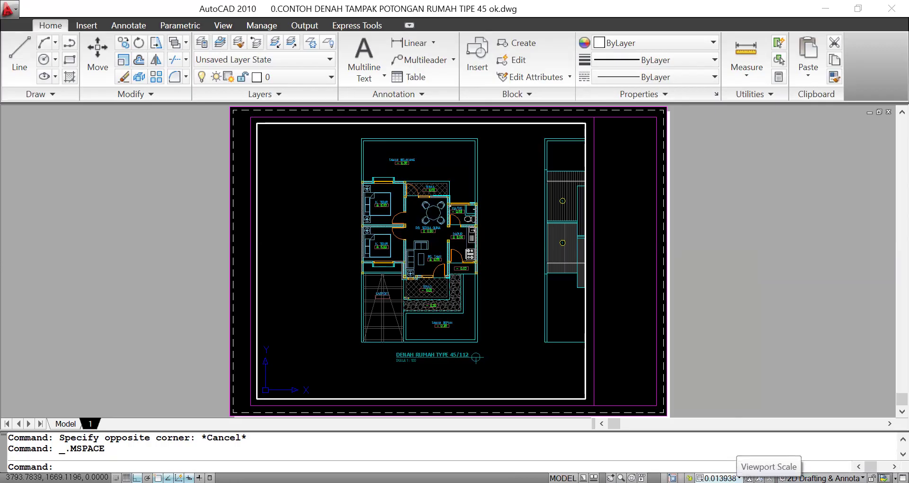
Try a viewport scale of 1:100 with the floor plan and roof plan side by side in the viewport
click(720, 478)
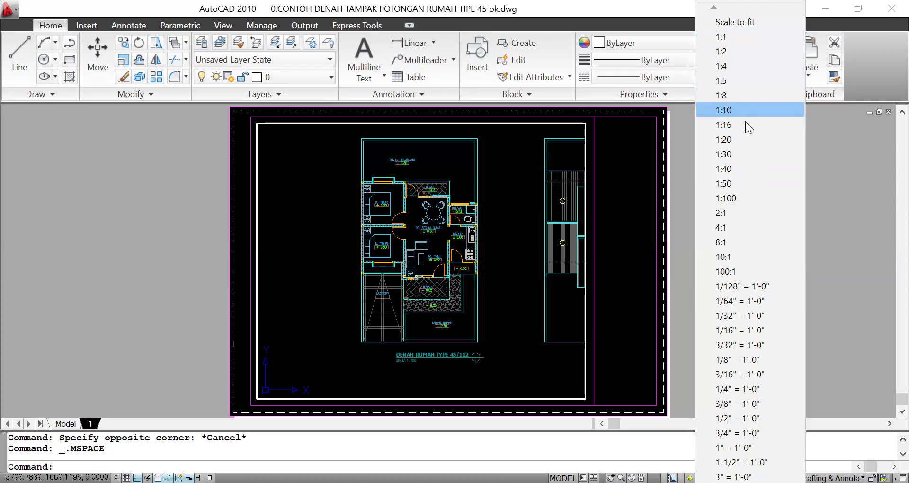
click(729, 198)
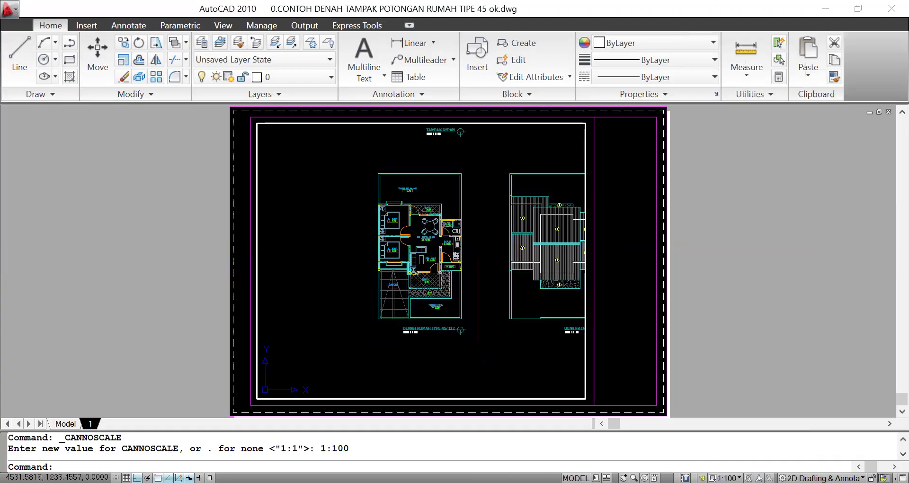
mouse_move(499, 238)
middle_down()
mouse_move(444, 229)
mouse_move(426, 251)
mouse_move(454, 257)
mouse_move(408, 246)
mouse_move(449, 255)
middle_up()
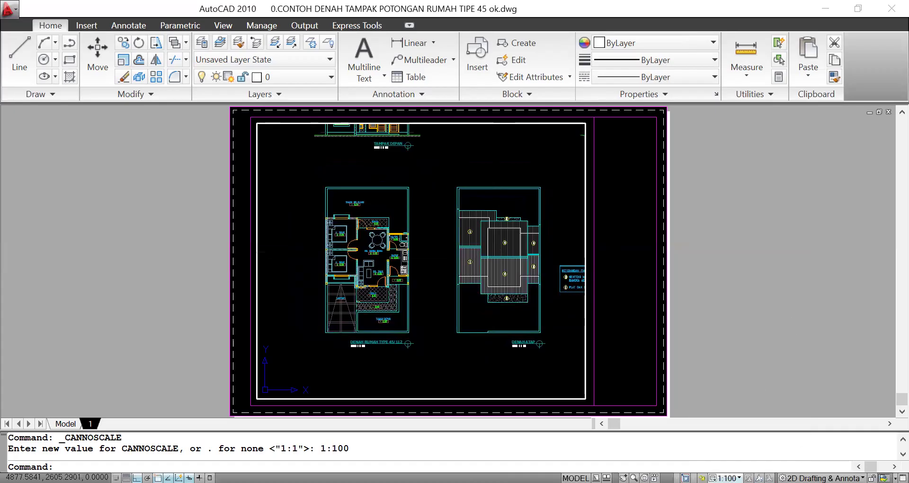
Set the viewport scale to 1:50 and center the floor plan in the viewport
click(729, 478)
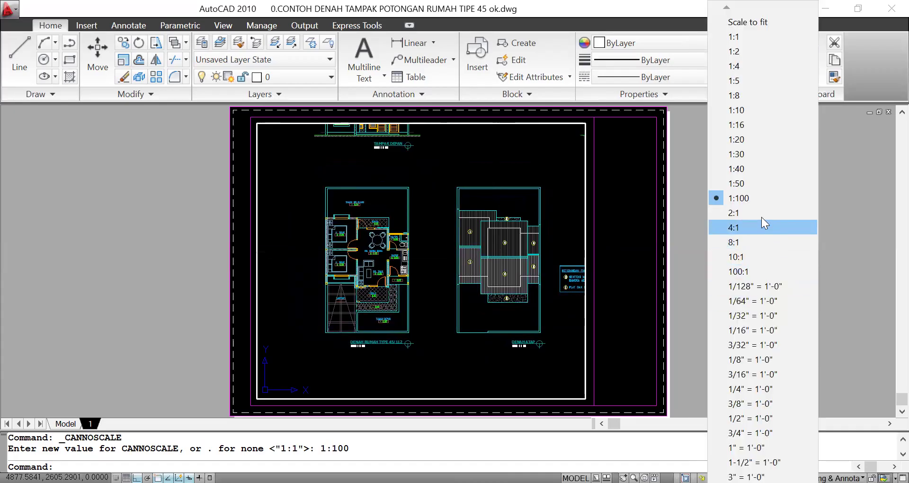
click(745, 184)
middle_drag(492, 243, 449, 260)
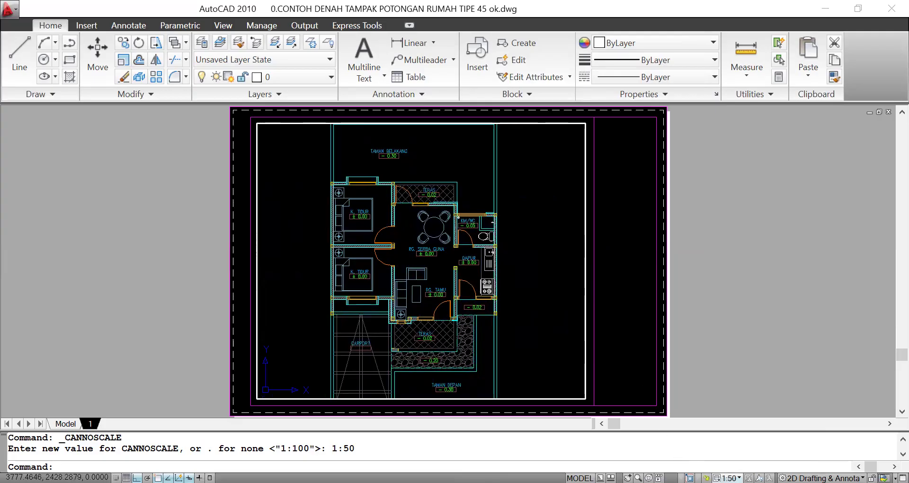
Add a custom scale named 1:75 to the scale list, with 1 paper unit equal to 75 drawing units
click(731, 478)
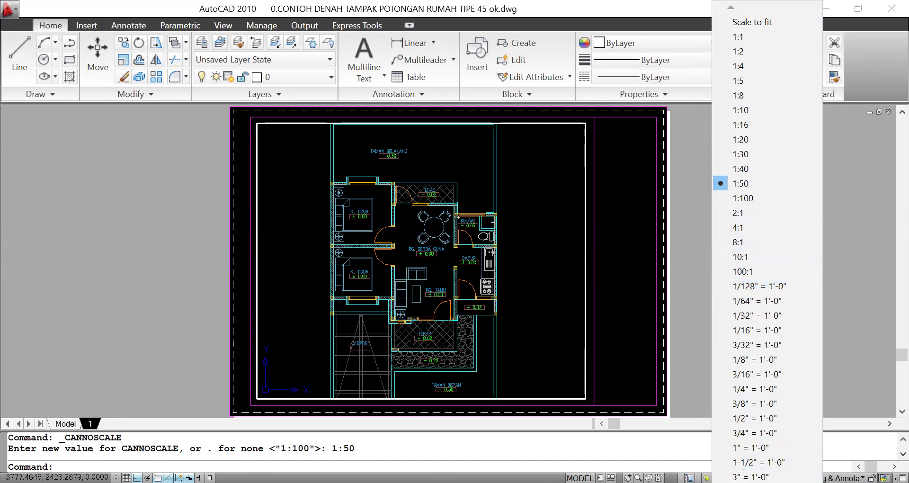
scroll(767, 465, down, 5)
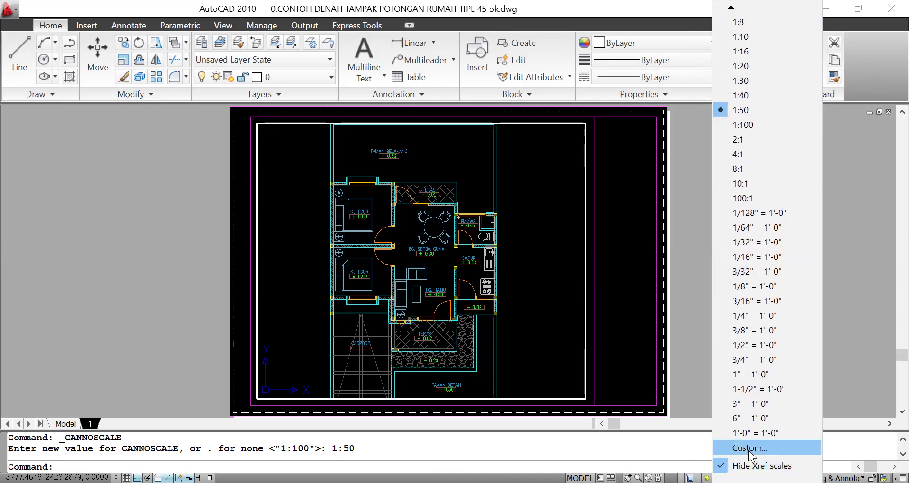
click(672, 263)
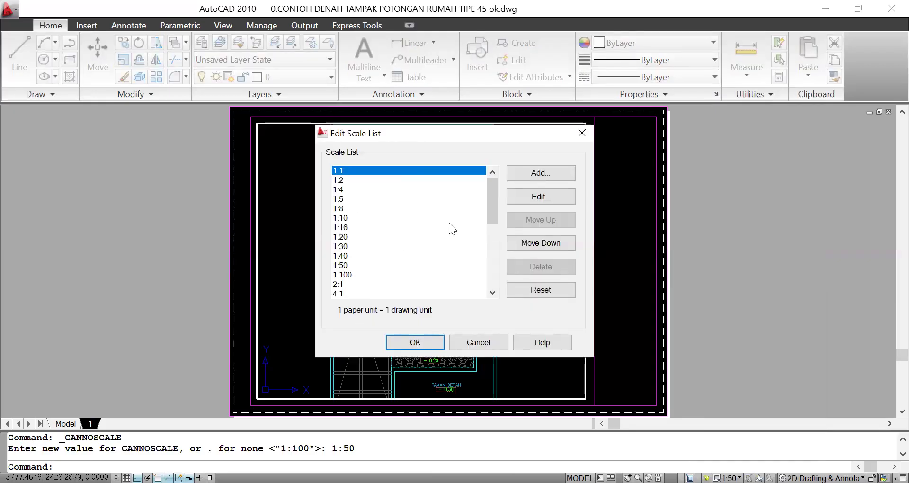
click(544, 180)
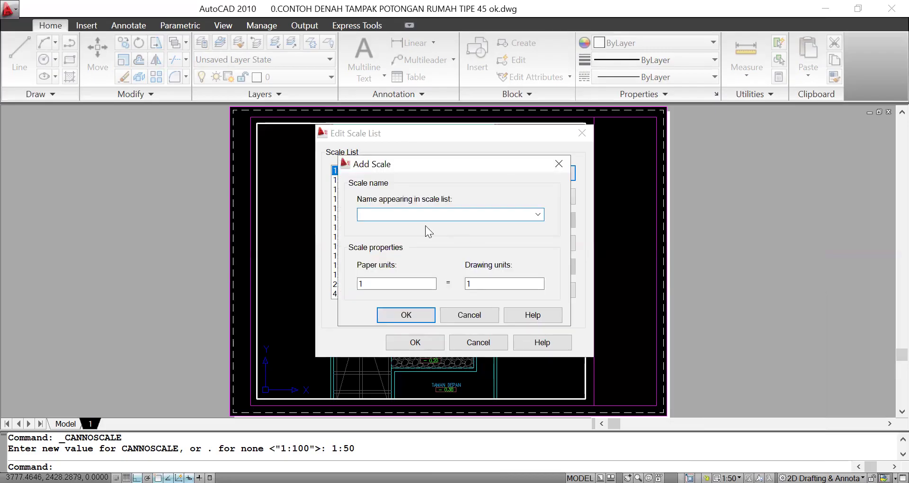
text(1:75)
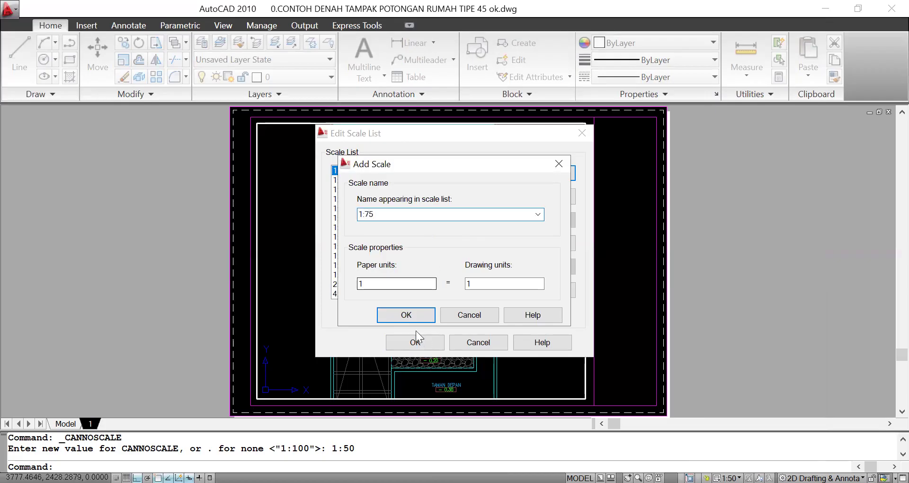
double_click(524, 281)
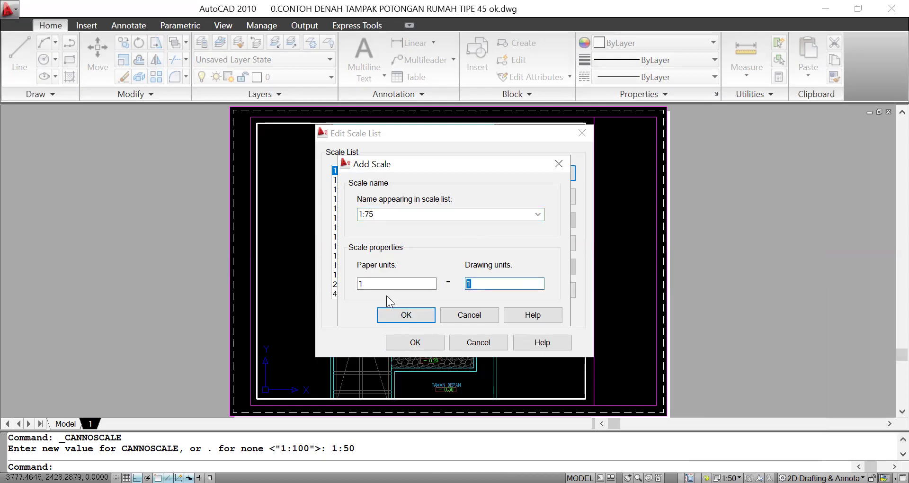
text(75)
click(405, 315)
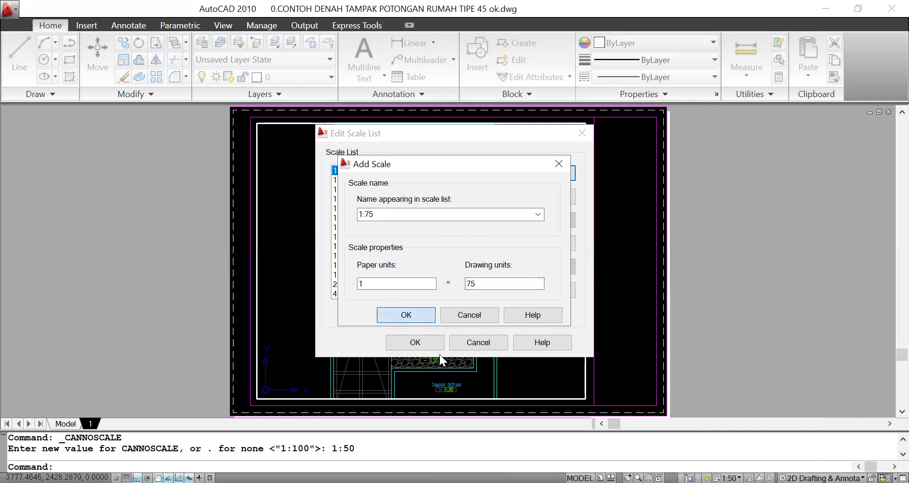
click(415, 342)
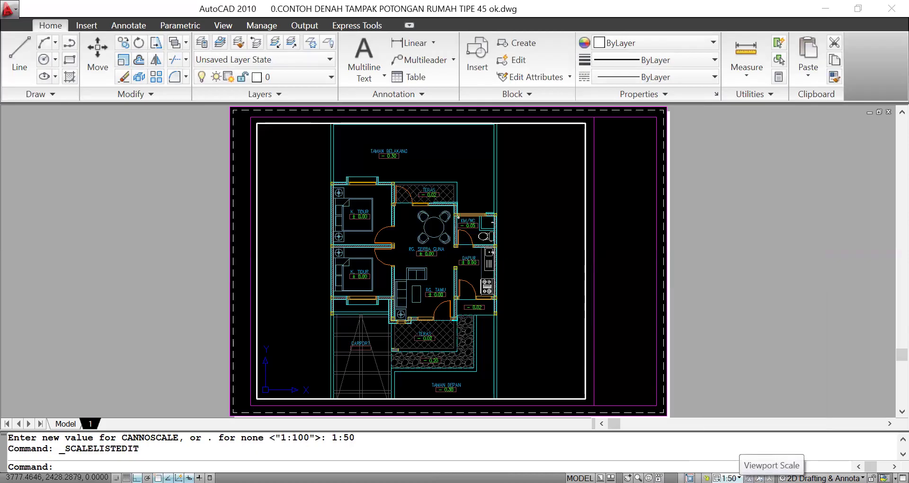
Set the viewport scale to 1:75, reposition the floor plan with its title inside the viewport, and return to paper space
click(729, 477)
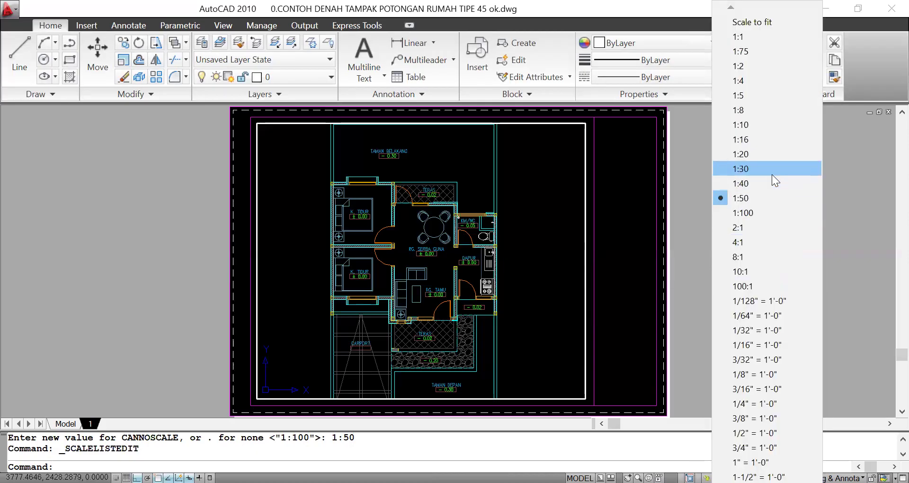
click(751, 51)
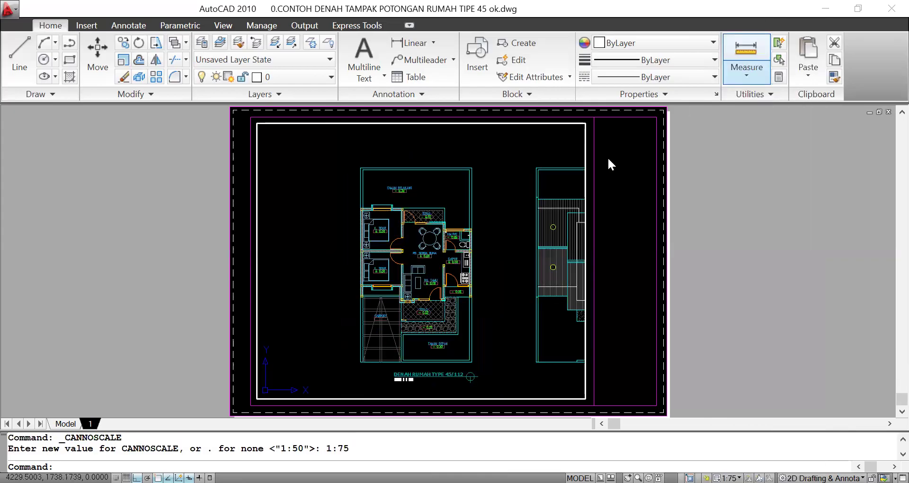
mouse_move(470, 262)
middle_down()
mouse_move(490, 255)
mouse_move(470, 257)
mouse_move(479, 256)
middle_up()
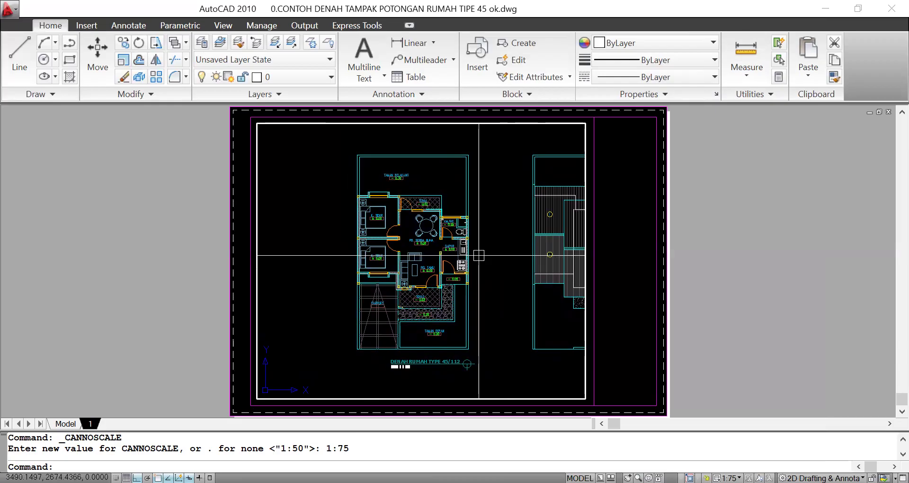
middle_drag(473, 237, 483, 242)
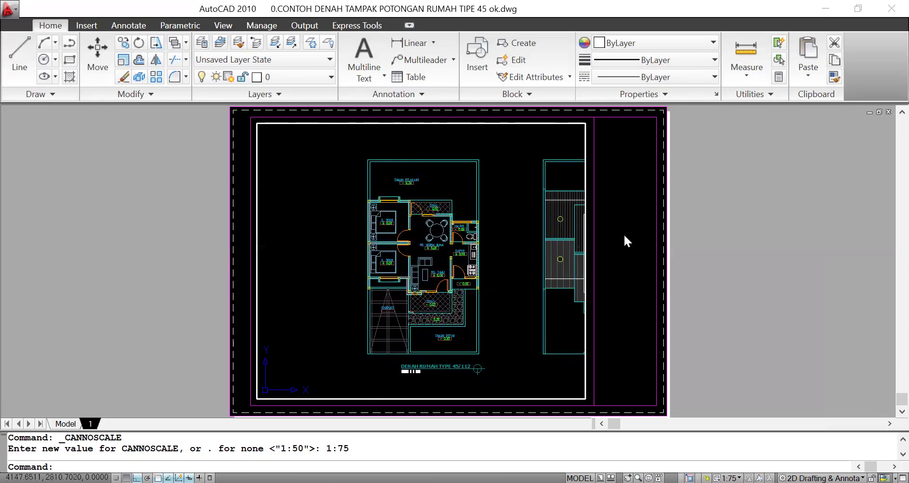
double_click(731, 229)
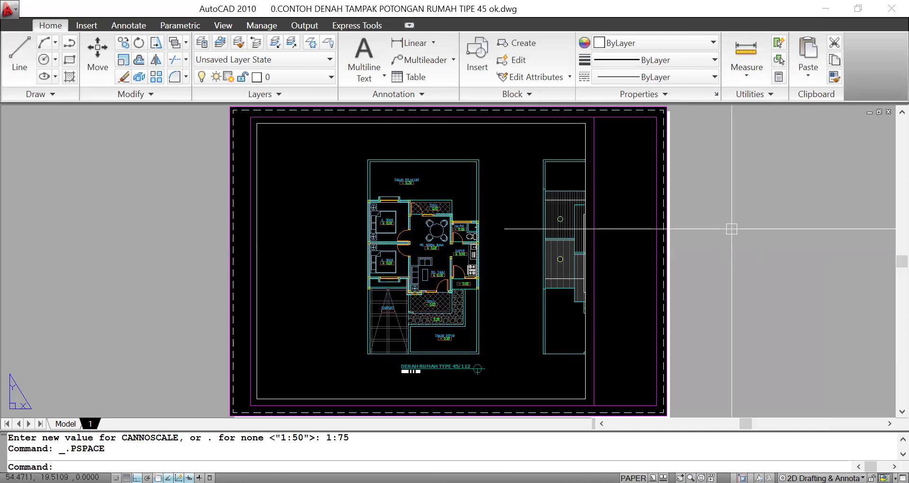
Change the scale text under the DENAH RUMAH TYPE 45/112 title in model space to SKALA 1 : 75
scroll(450, 307, down, 1)
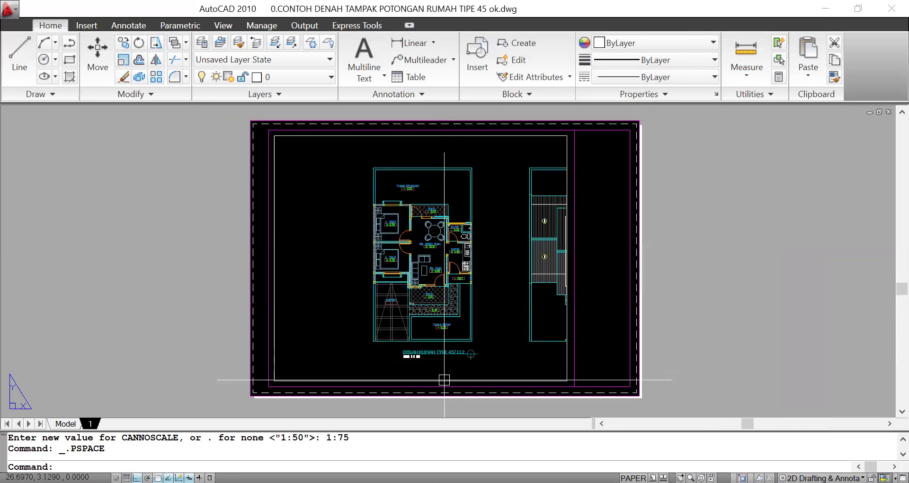
scroll(444, 380, up, 6)
scroll(405, 325, down, 4)
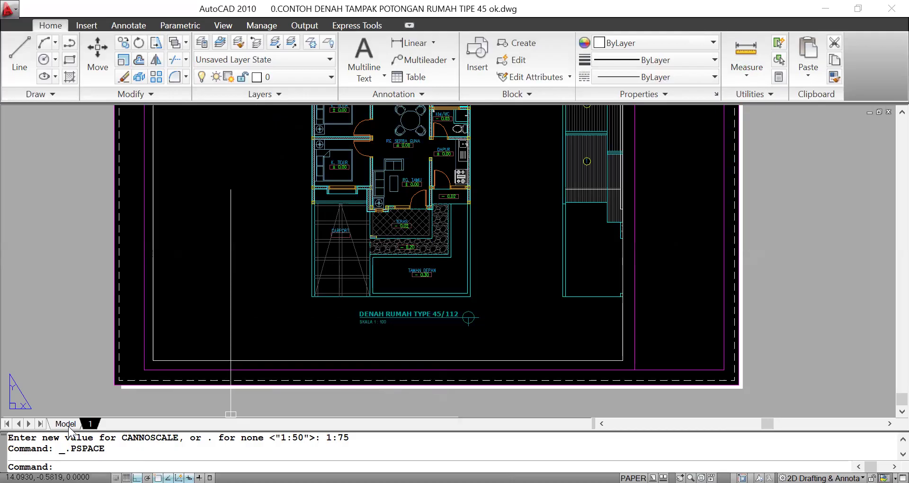
click(66, 424)
scroll(213, 353, up, 8)
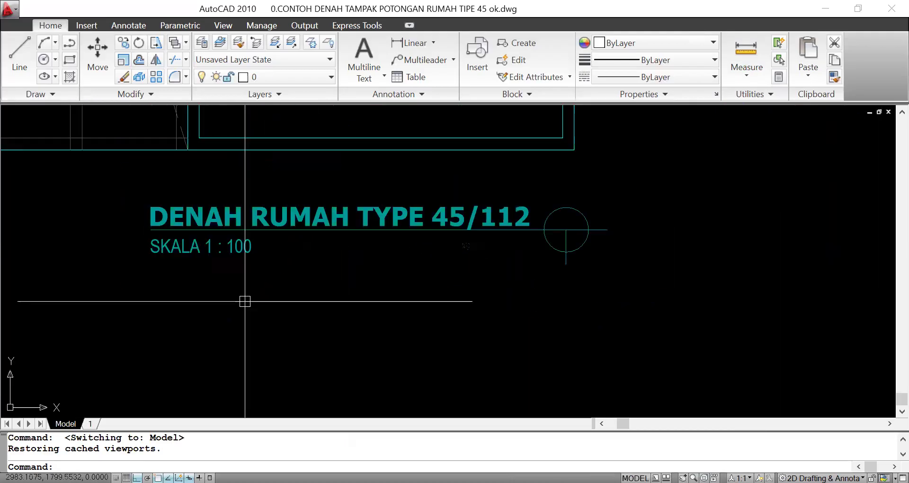
double_click(236, 245)
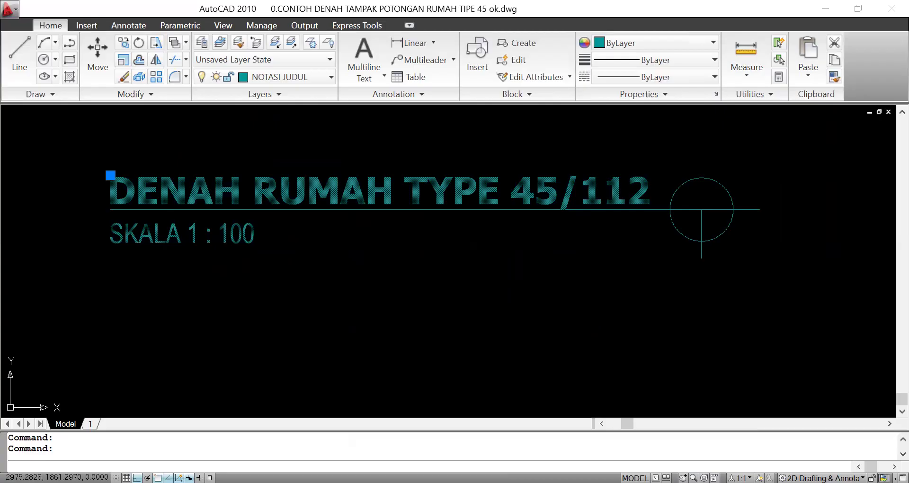
text(75)
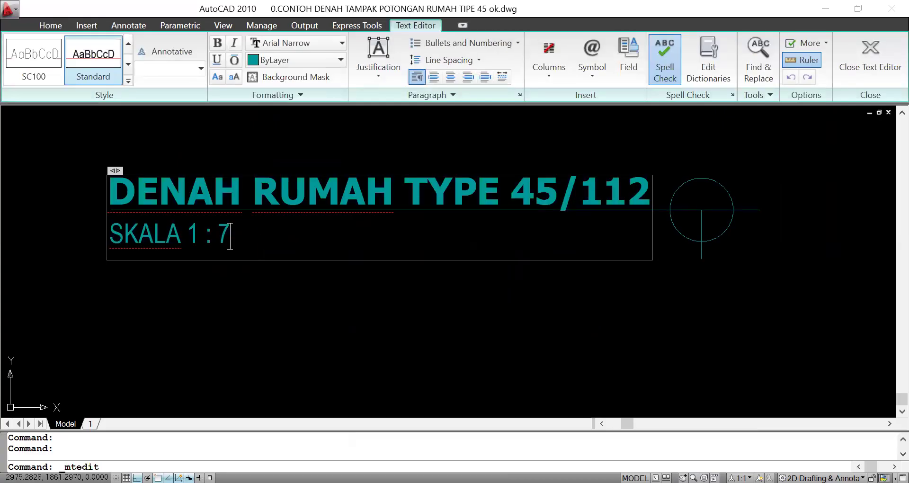
click(99, 327)
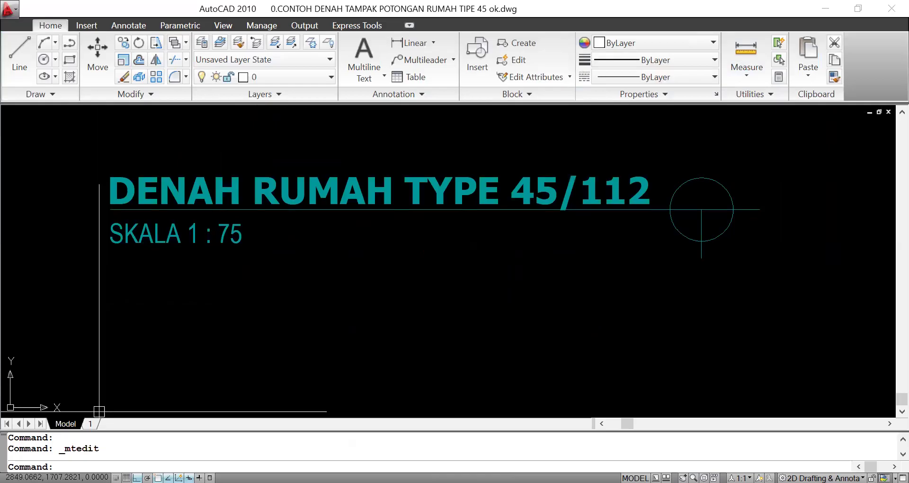
Return to layout 1 and save the drawing
click(90, 424)
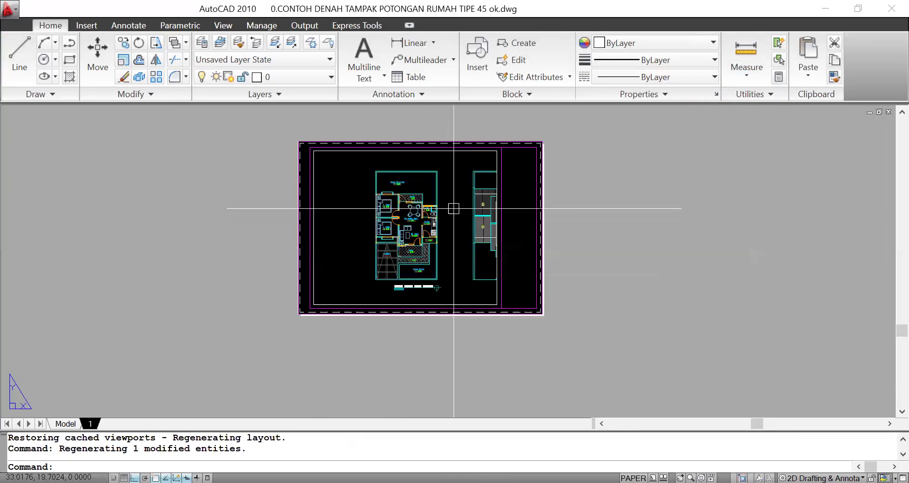
scroll(470, 205, up, 3)
key(ctrl+s)
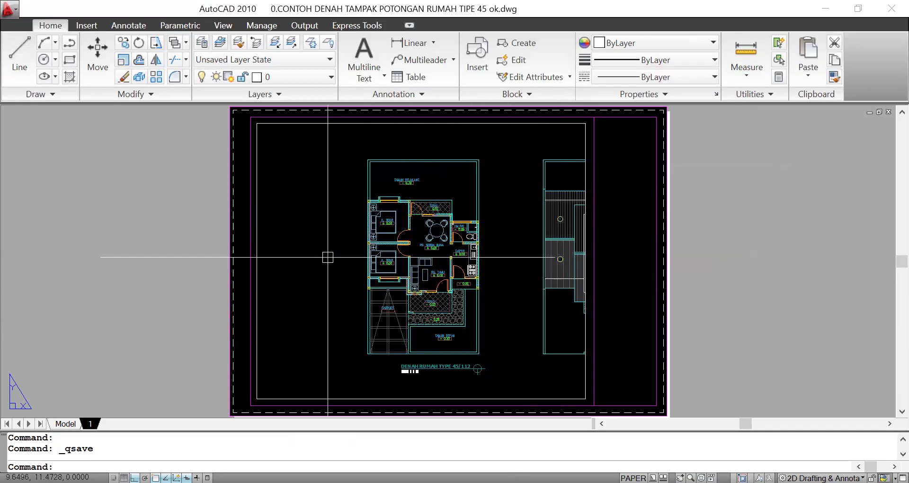
click(65, 424)
scroll(493, 200, down, 6)
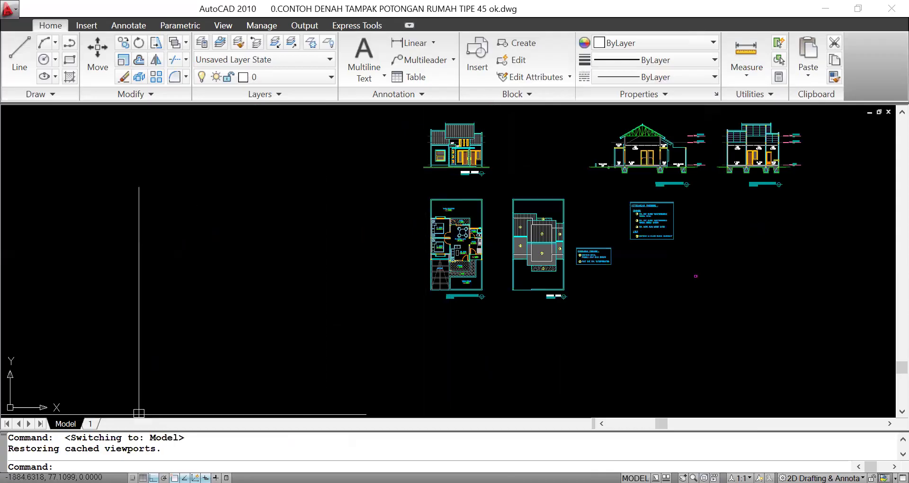
click(90, 423)
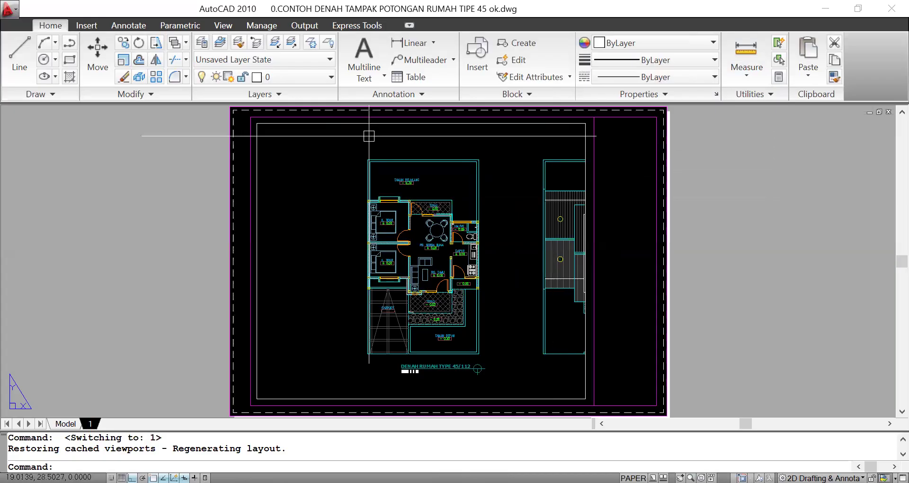
Shrink the viewport boundary on all four sides so it frames only the DENAH RUMAH TYPE 45/112 floor plan and its title
click(257, 372)
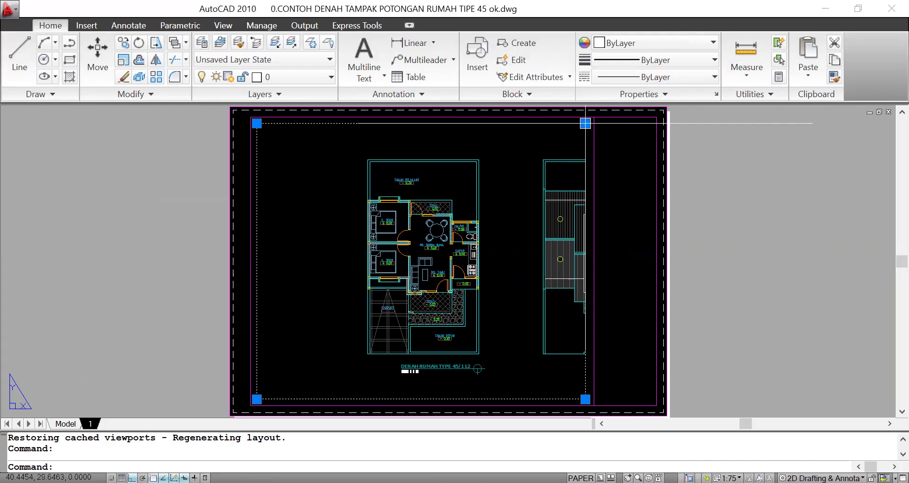
click(585, 123)
click(503, 123)
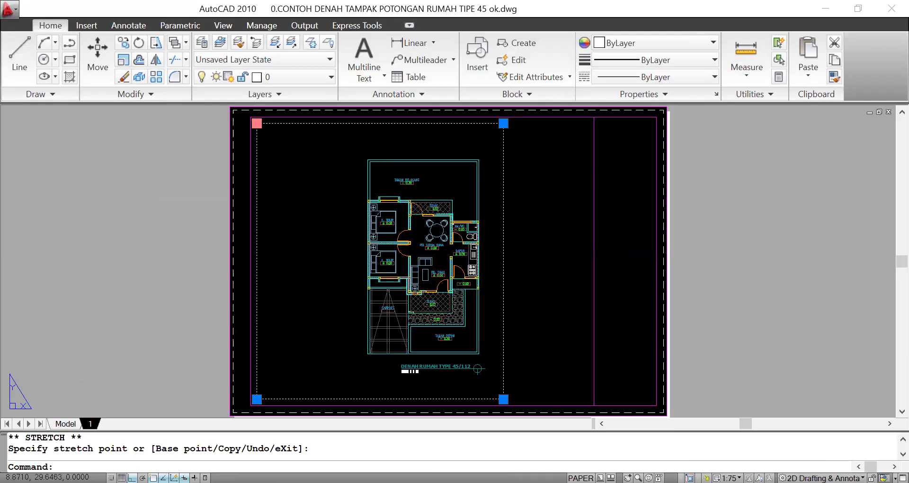
click(257, 123)
click(327, 123)
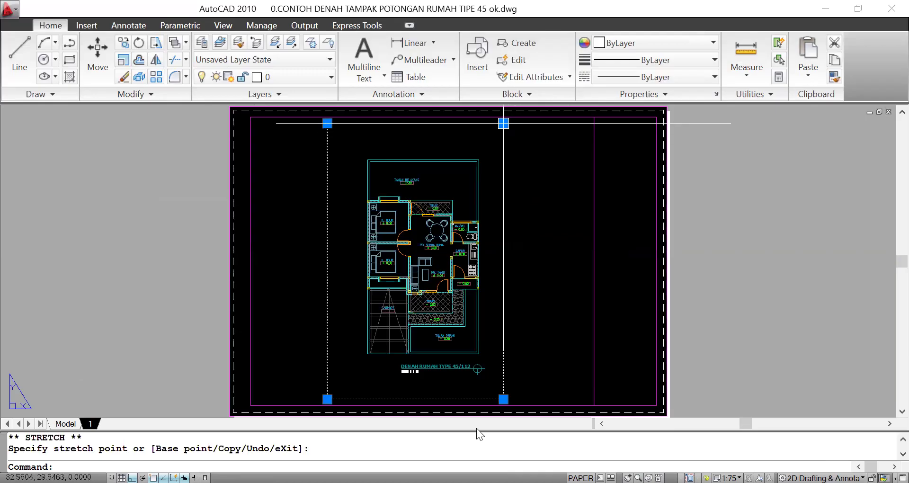
click(503, 399)
click(518, 399)
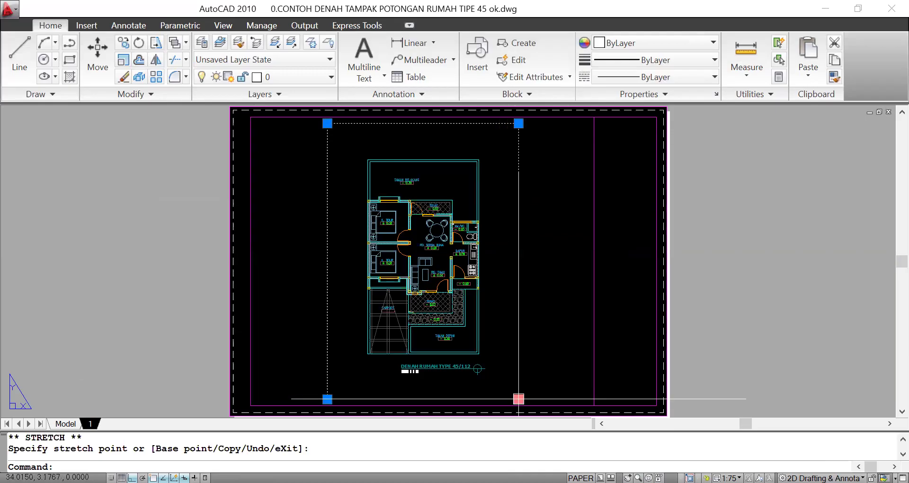
click(518, 389)
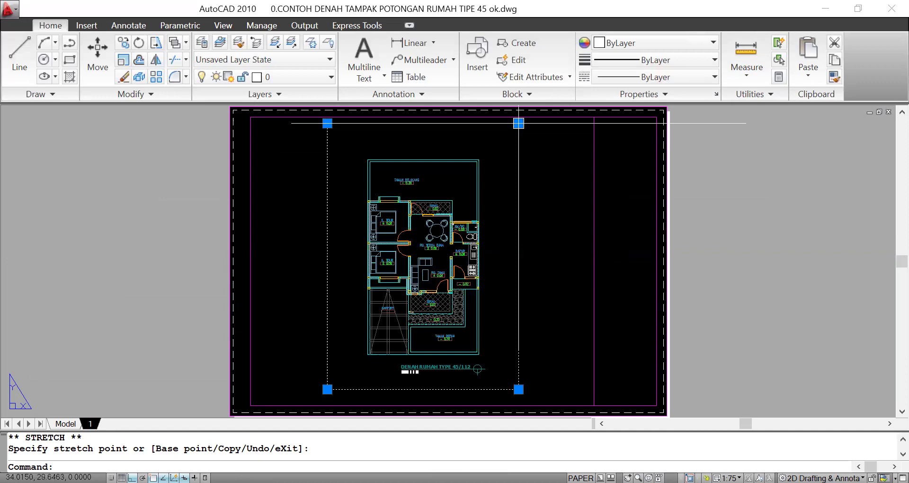
key(Escape)
Move the resized floor plan viewport slightly to the left on the sheet and save the drawing
click(528, 201)
click(517, 202)
text(M)
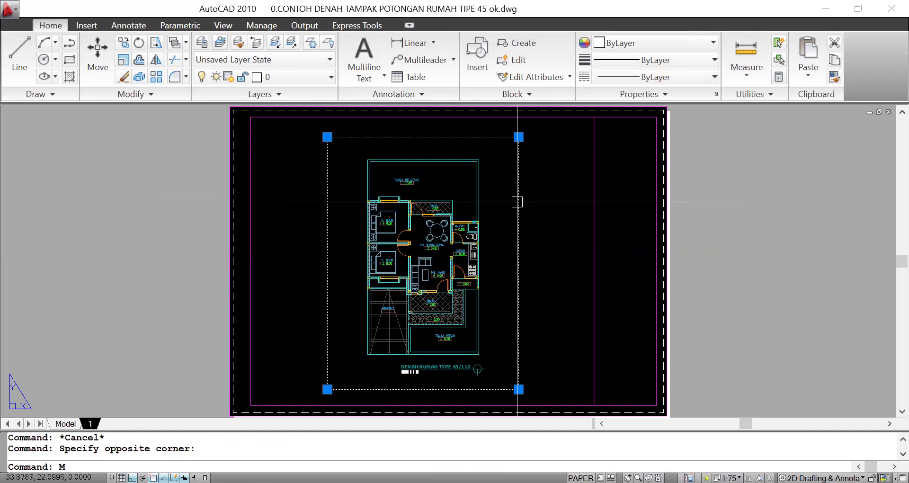
key(ctrl+s)
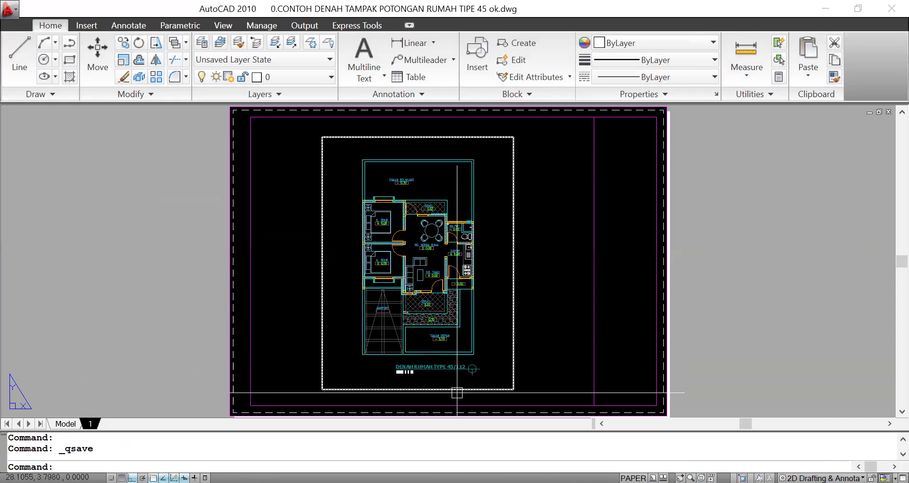
Inspect the floor plan, its scale text and its placement on the layout sheet
scroll(406, 374, up, 2)
scroll(406, 374, up, 2)
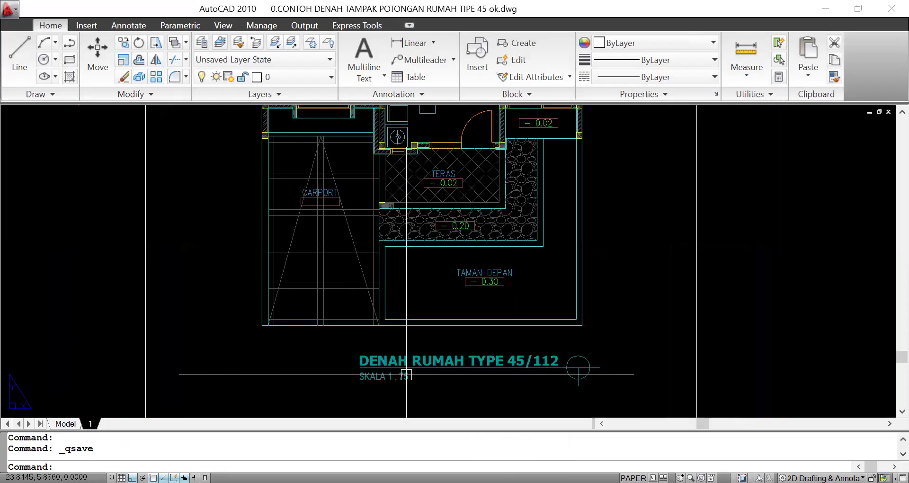
scroll(463, 283, up, 1)
scroll(463, 283, down, 4)
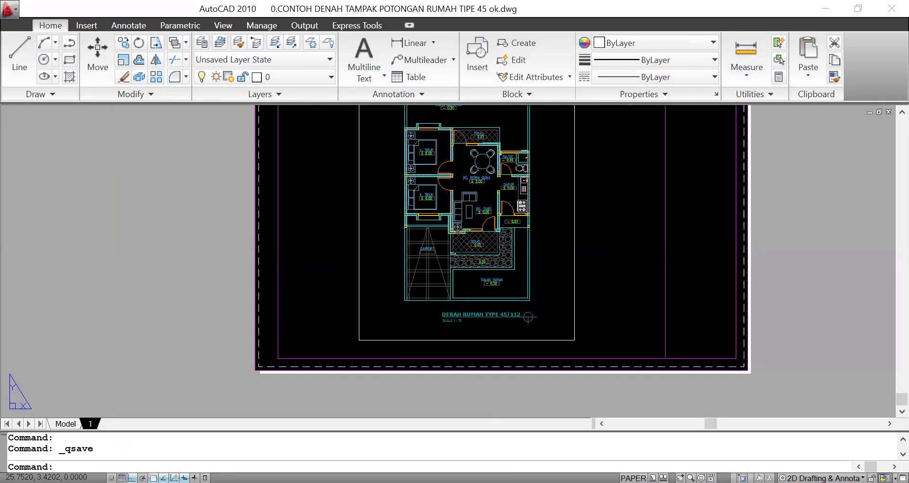
scroll(459, 207, up, 2)
scroll(469, 407, down, 1)
scroll(469, 407, down, 1)
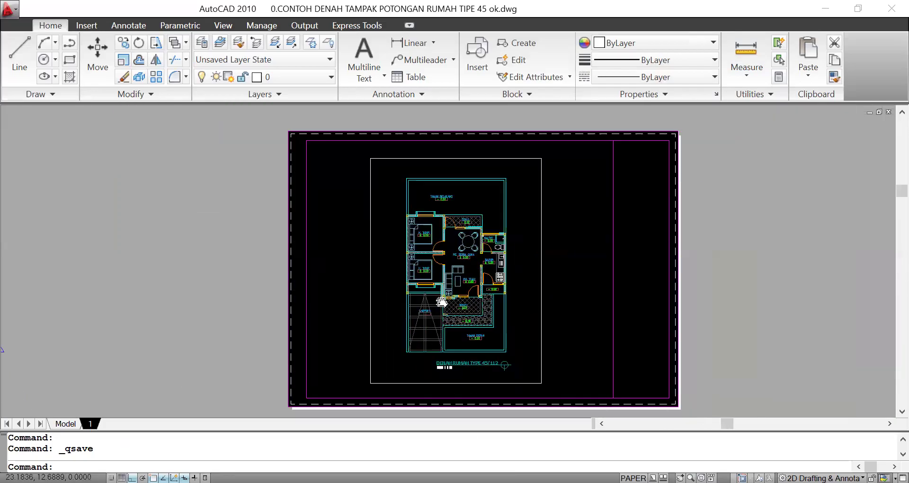
middle_click(441, 301)
middle_click(441, 301)
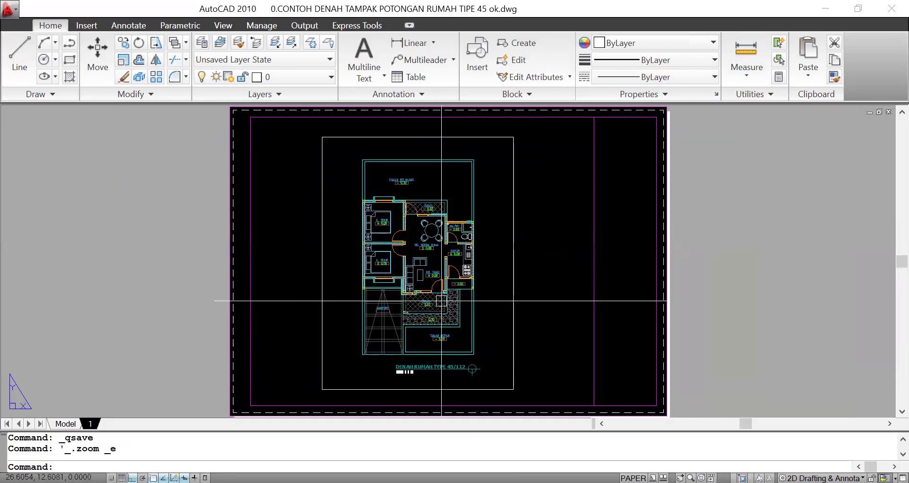
scroll(428, 215, up, 6)
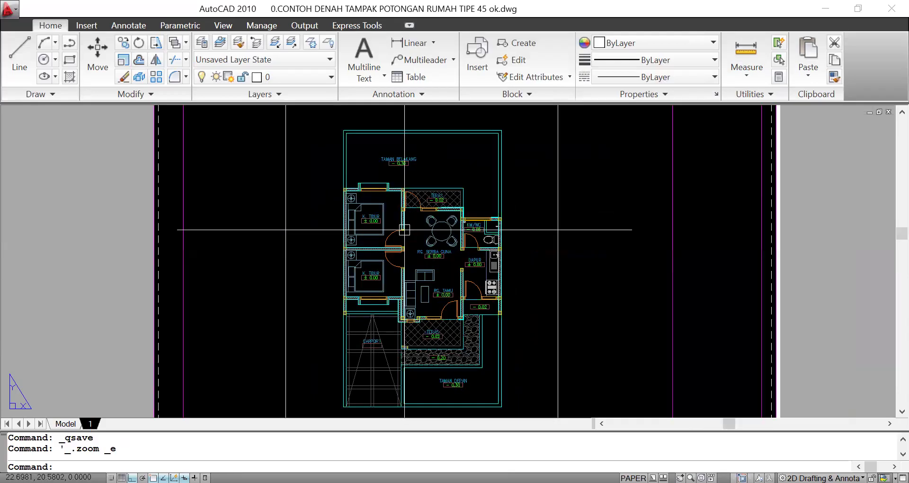
Examine the floor plan, its room labels and the title beneath it on the layout sheet
middle_drag(401, 133, 435, 197)
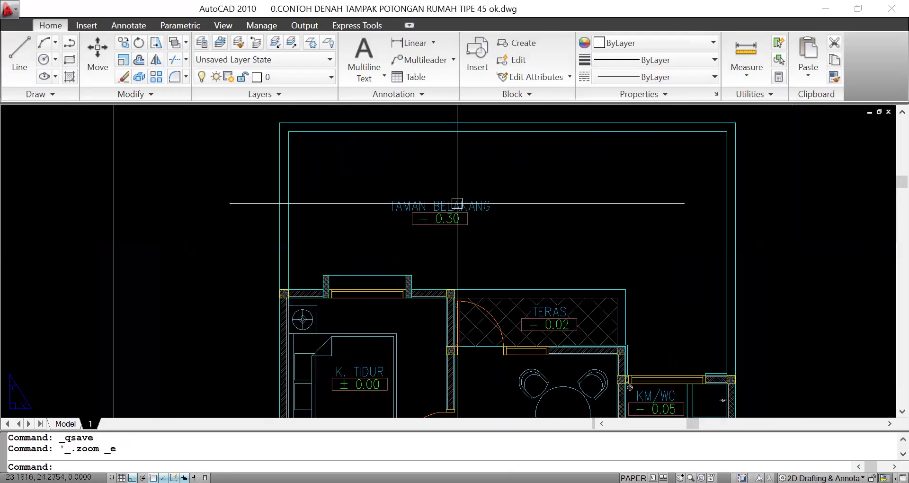
scroll(432, 210, down, 5)
mouse_move(466, 400)
middle_down()
mouse_move(469, 310)
mouse_move(470, 324)
middle_up()
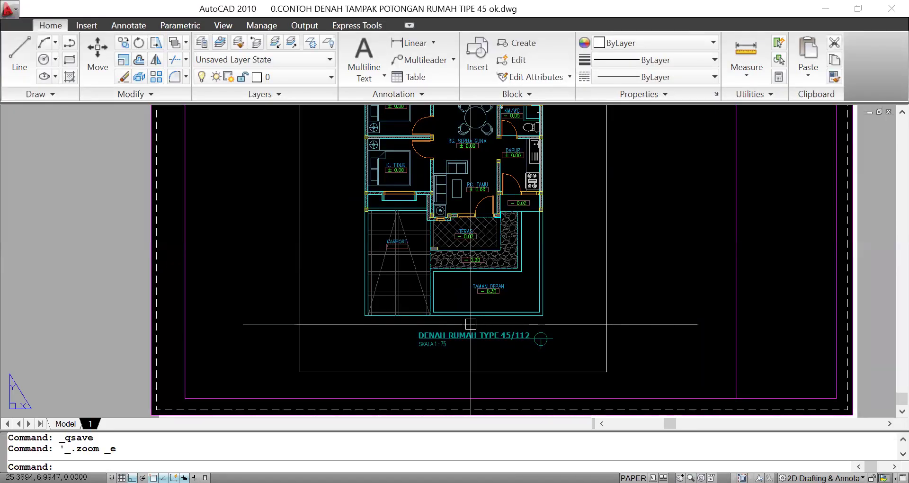
scroll(439, 317, down, 2)
middle_click(471, 286)
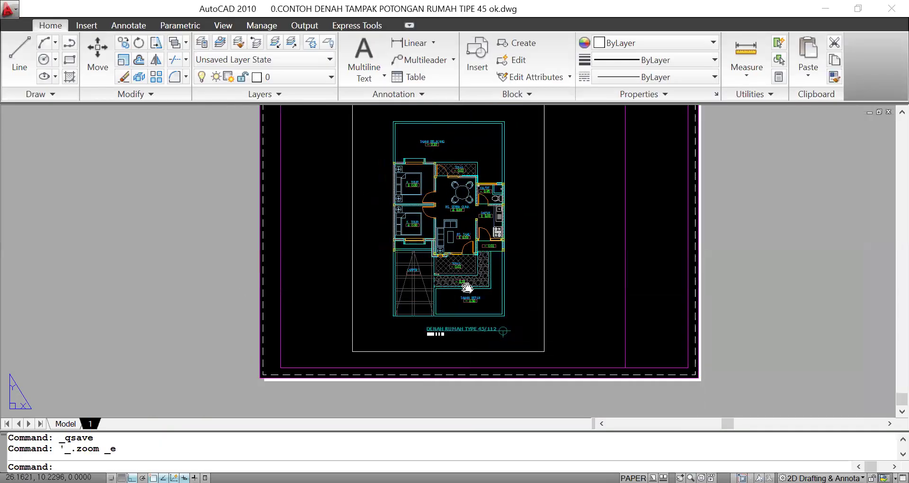
middle_click(472, 286)
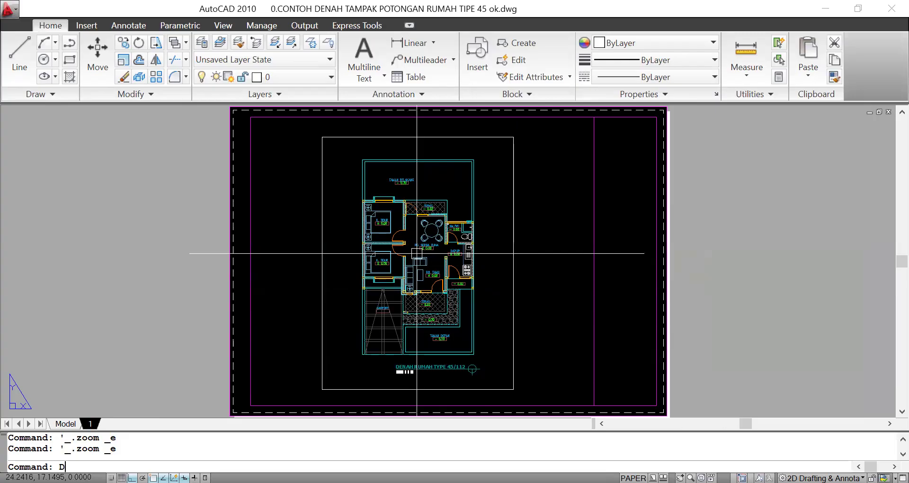
Check the available dimension styles in the Dimension Style Manager and save the drawing
key(Return)
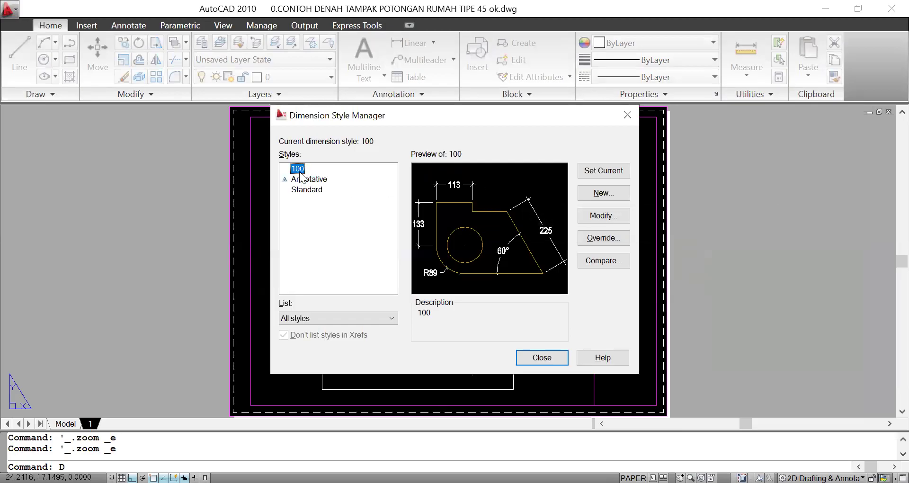
click(556, 357)
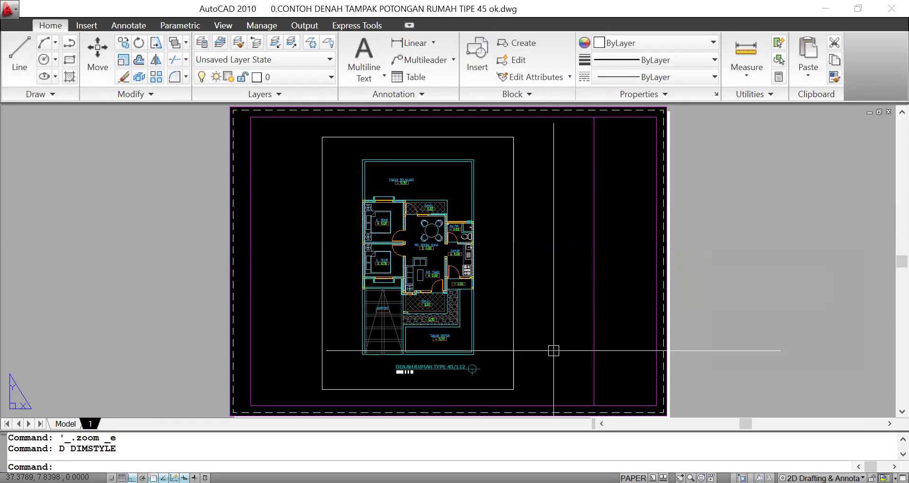
key(ctrl+s)
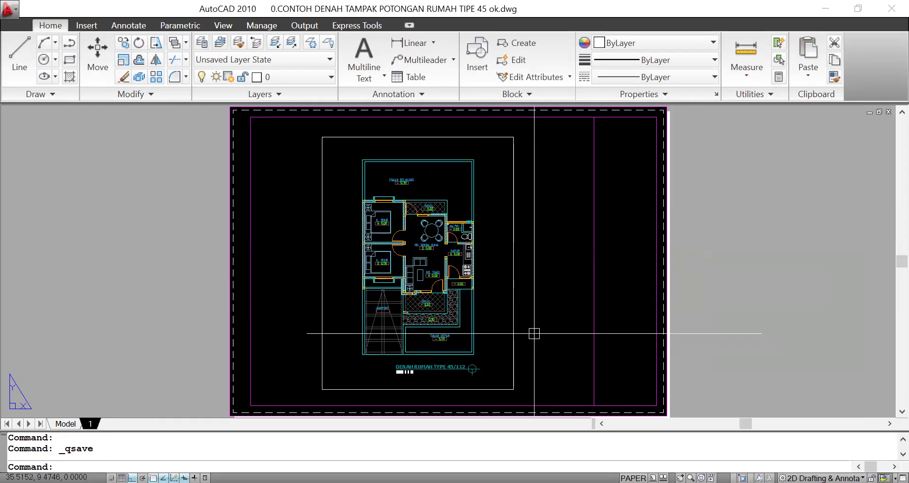
Narrow the floor plan viewport by pulling both vertical edges of its boundary closer to the plan
key(Escape)
click(513, 389)
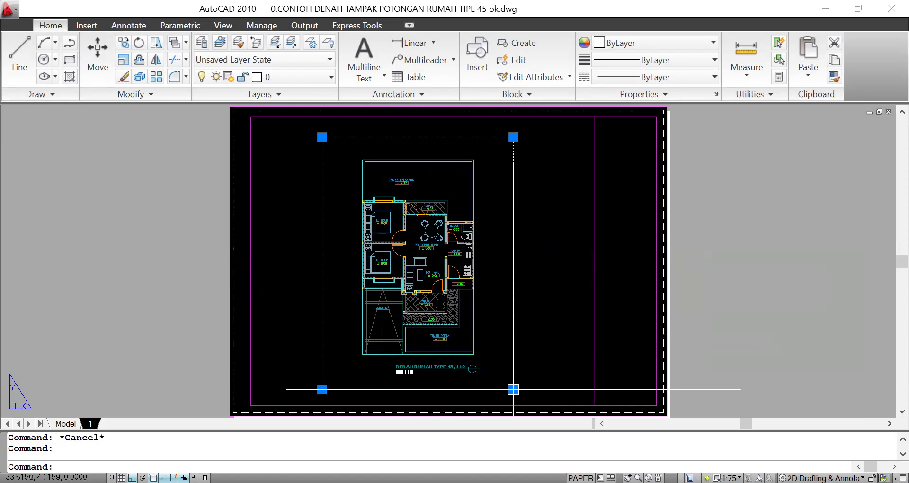
drag(513, 389, 493, 389)
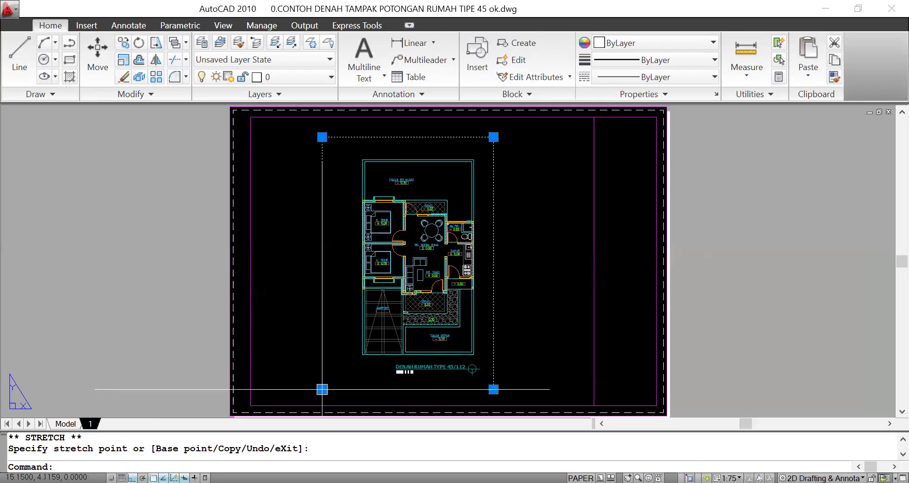
key(Escape)
click(322, 389)
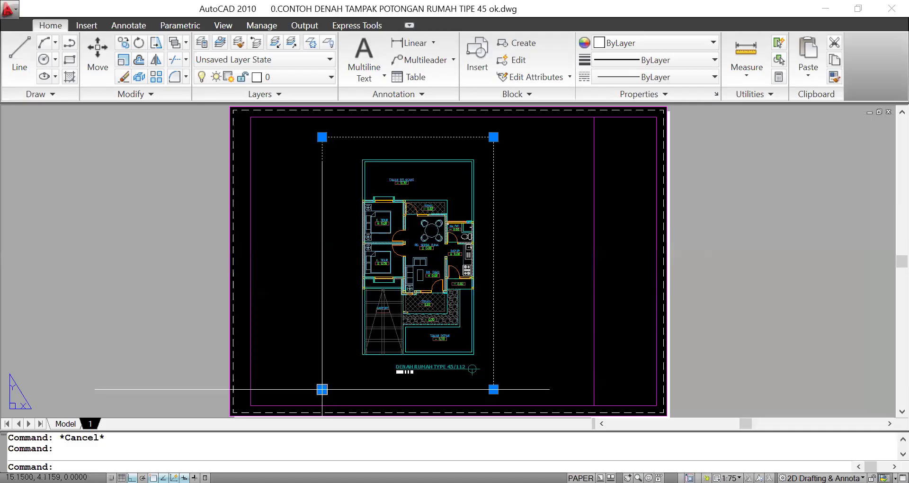
click(322, 389)
click(344, 389)
Move the narrowed floor plan viewport toward the left edge of the frame to free space beside it
text(M)
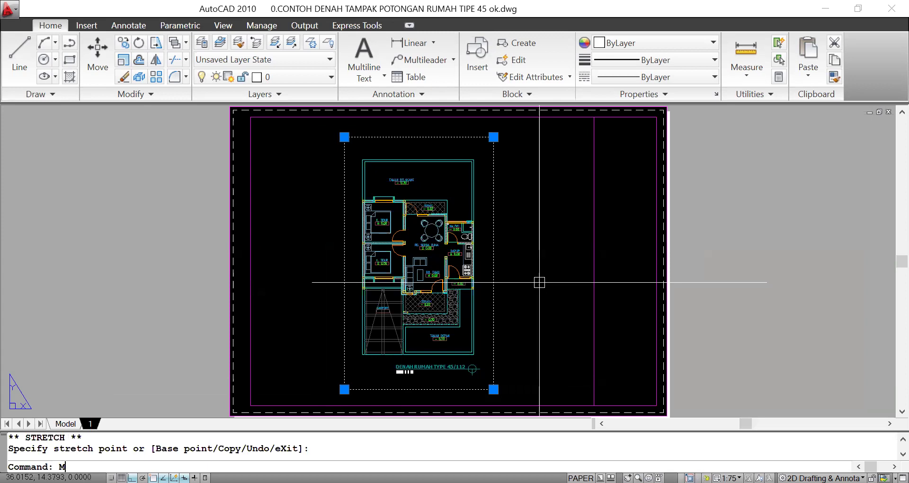
key(Return)
click(540, 282)
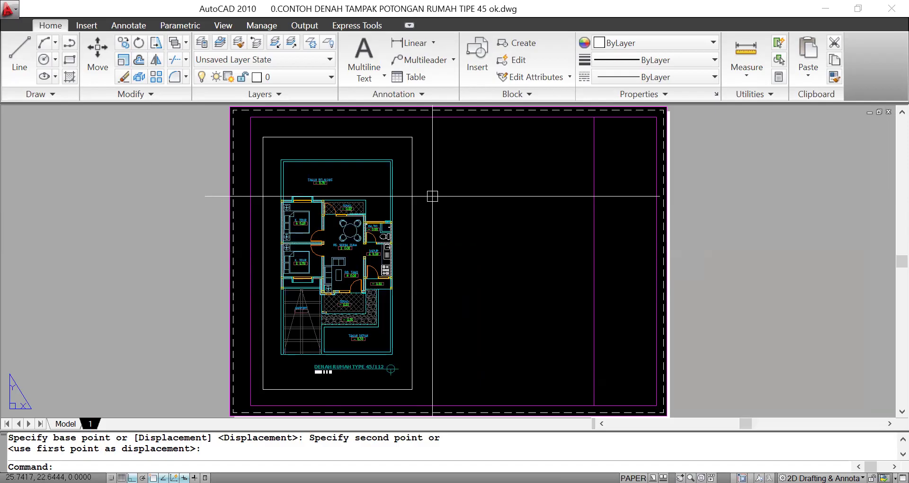
Create a second rectangular viewport with MV in the upper part of the free area beside the floor plan
text(MV)
key(Return)
click(422, 125)
click(582, 293)
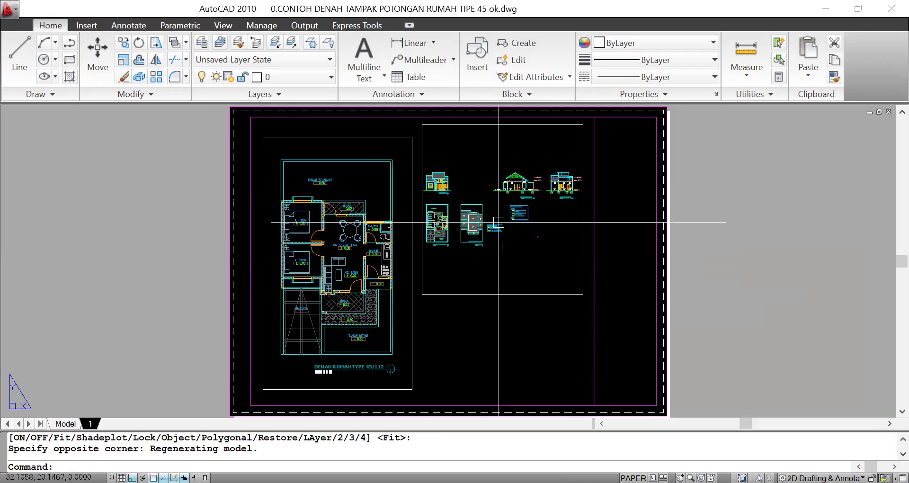
Activate the new viewport and bring the TAMPAK DEPAN front elevation into its frame
double_click(493, 164)
scroll(531, 196, up, 2)
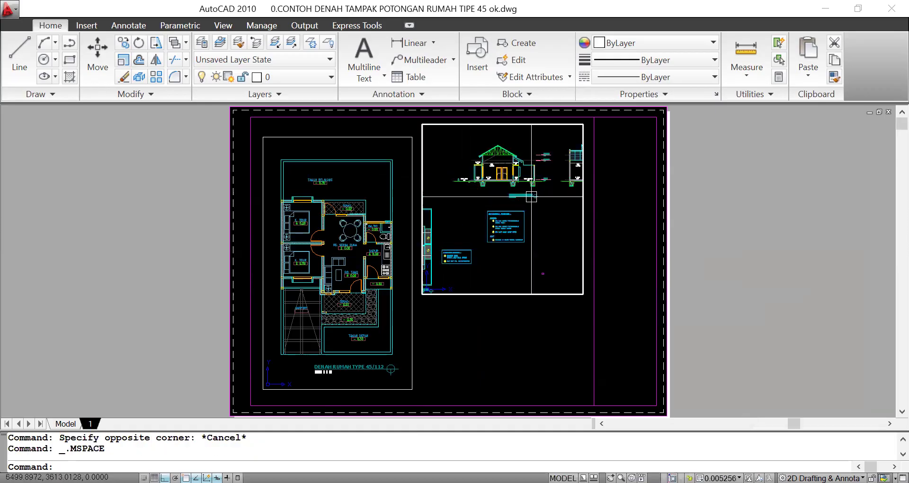
scroll(531, 197, up, 4)
scroll(501, 209, down, 3)
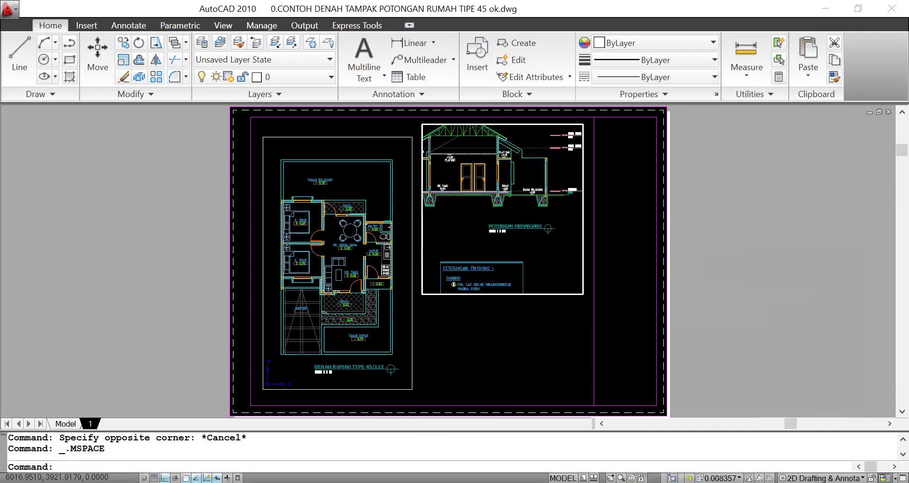
scroll(502, 208, down, 1)
middle_drag(502, 203, 521, 137)
scroll(509, 180, up, 1)
scroll(508, 181, down, 2)
scroll(515, 259, up, 4)
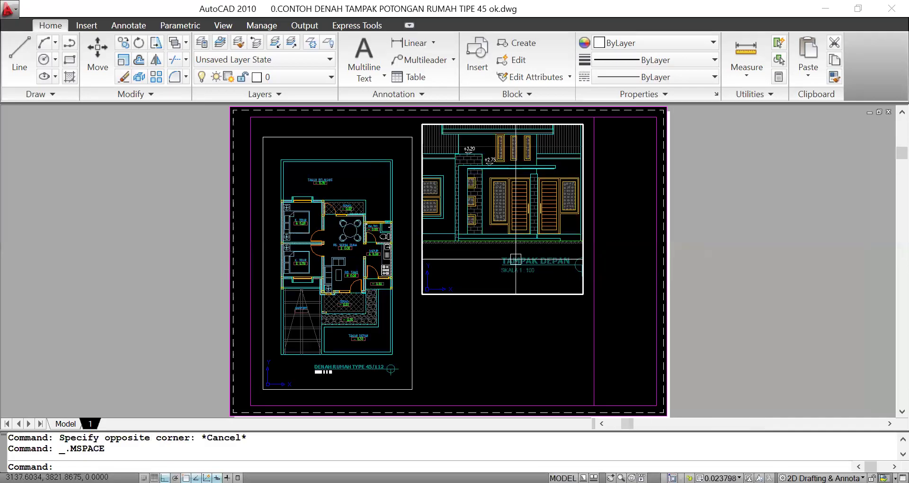
scroll(488, 264, up, 3)
scroll(511, 229, down, 4)
middle_drag(511, 229, 498, 273)
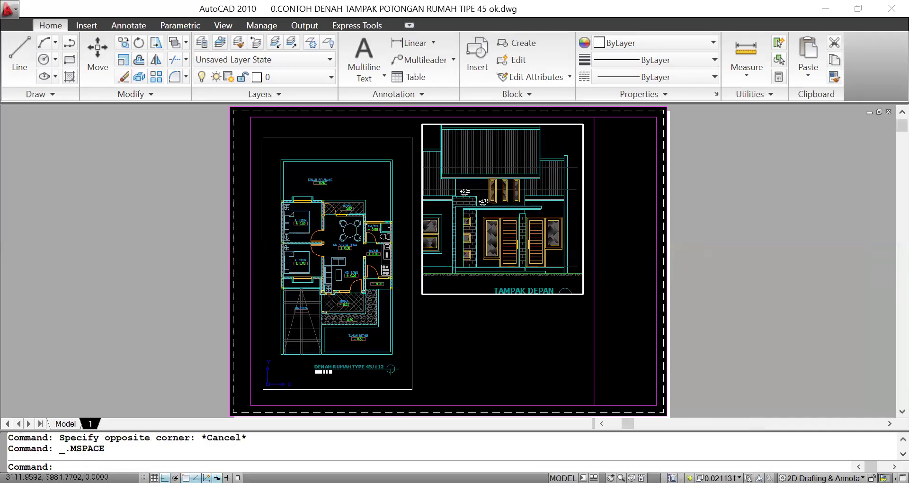
middle_drag(503, 229, 516, 235)
scroll(515, 235, down, 4)
scroll(509, 216, up, 2)
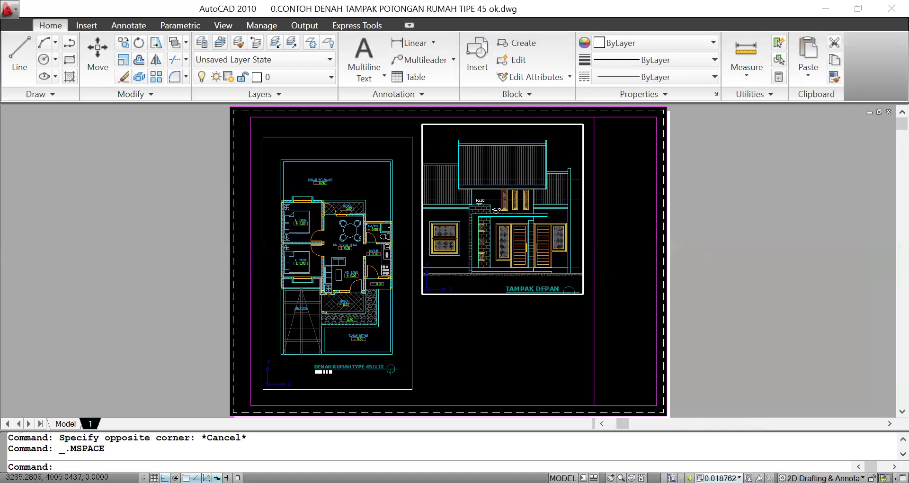
Set the front elevation viewport's scale to 1:75 with the drawing centred, return to paper space and save the drawing
click(719, 478)
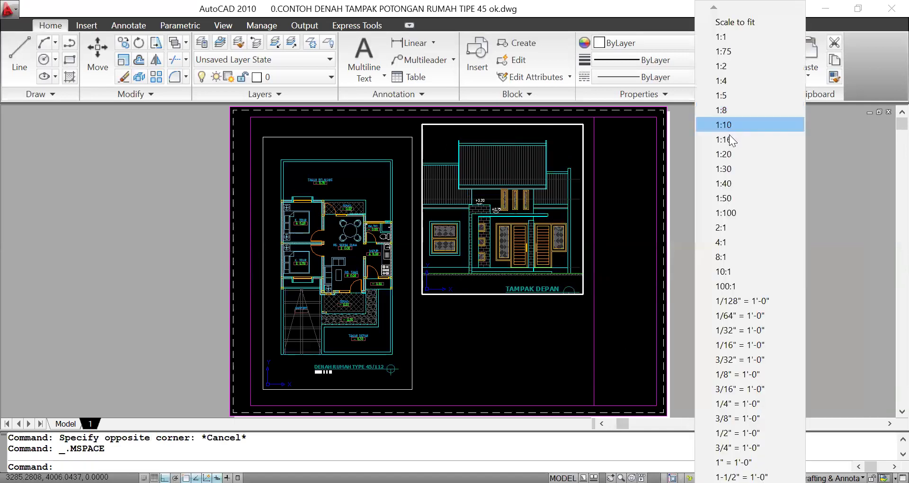
click(731, 194)
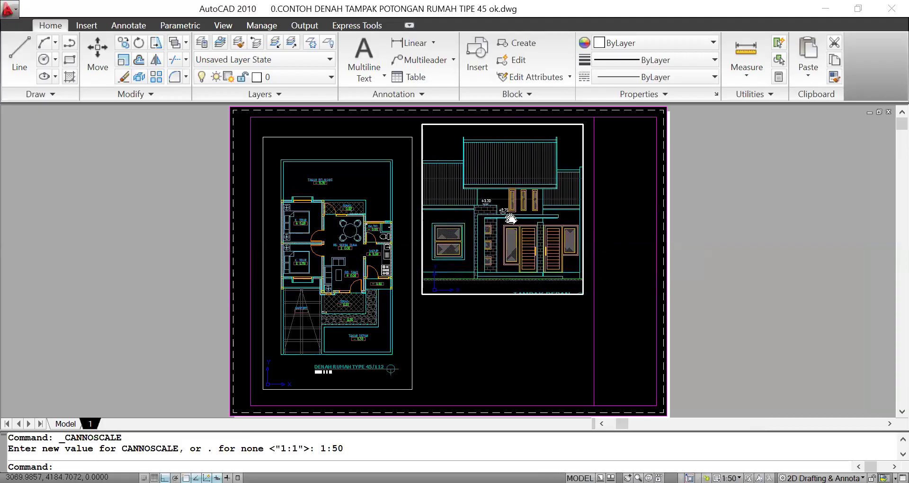
click(726, 478)
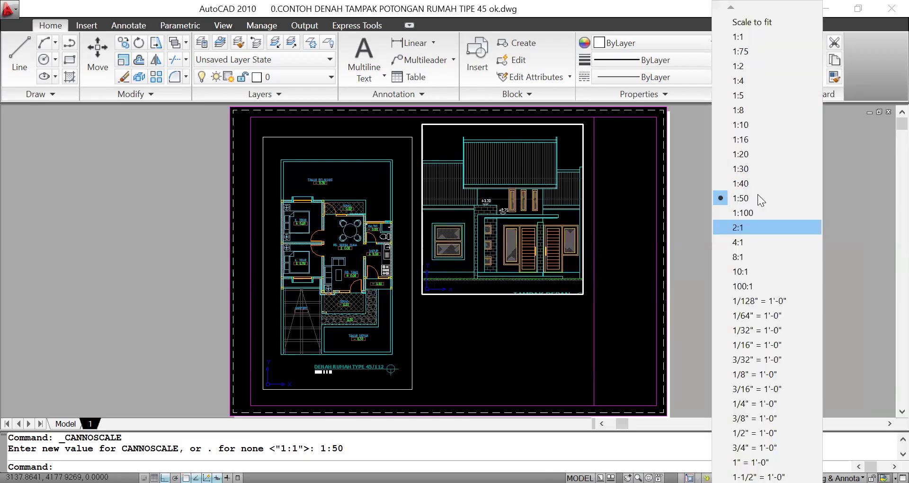
click(740, 51)
mouse_move(519, 216)
middle_down()
mouse_move(514, 230)
mouse_move(516, 203)
middle_up()
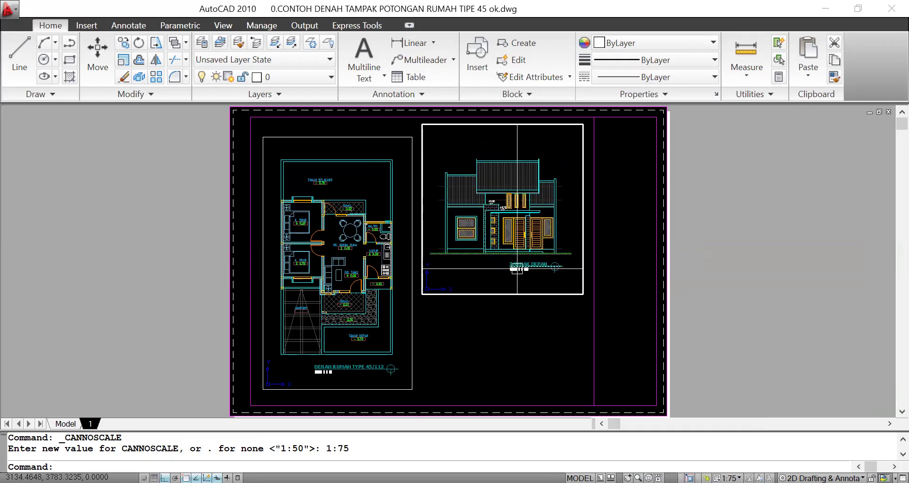
double_click(632, 277)
key(ctrl+s)
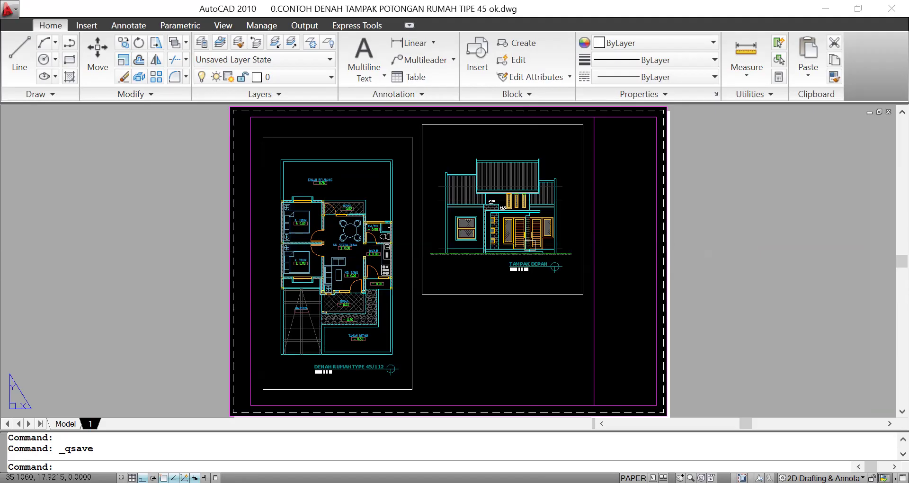
Preview the layout's plot to examine both viewports and their scale titles, and close it without plotting
key(ctrl+p)
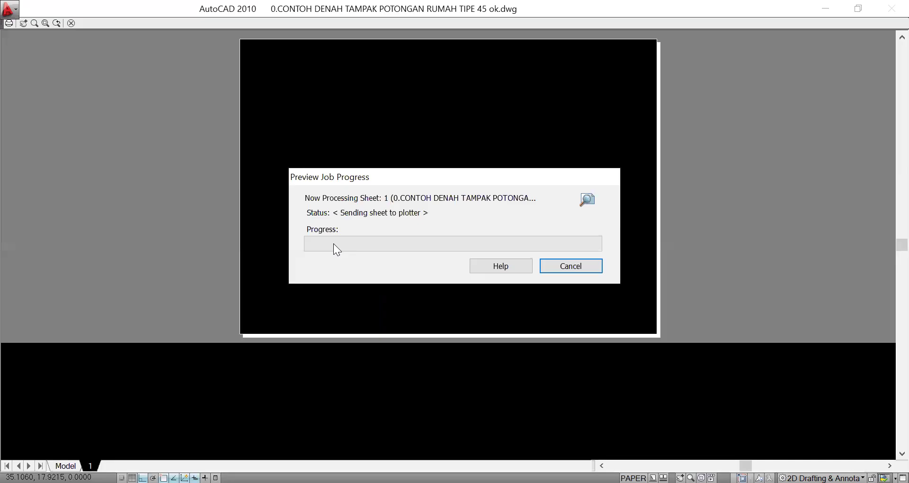
scroll(393, 204, up, 3)
scroll(426, 222, down, 4)
scroll(407, 243, up, 2)
scroll(426, 229, up, 4)
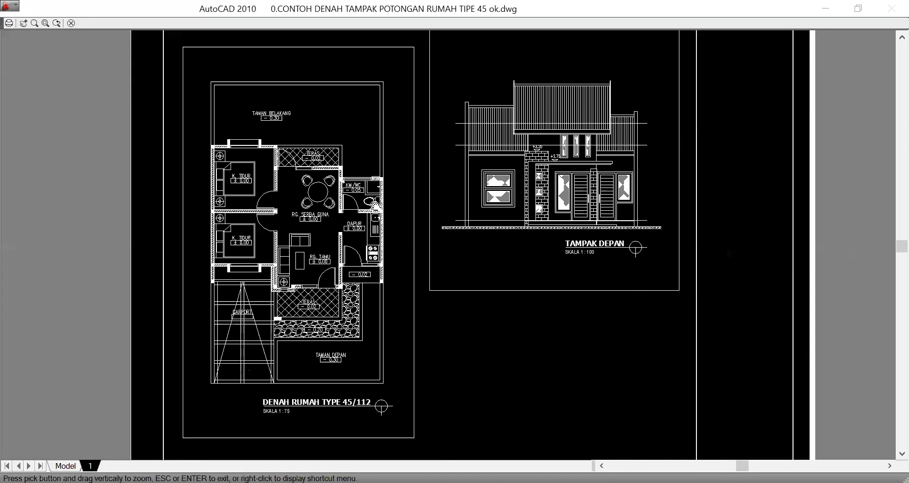
scroll(332, 165, down, 3)
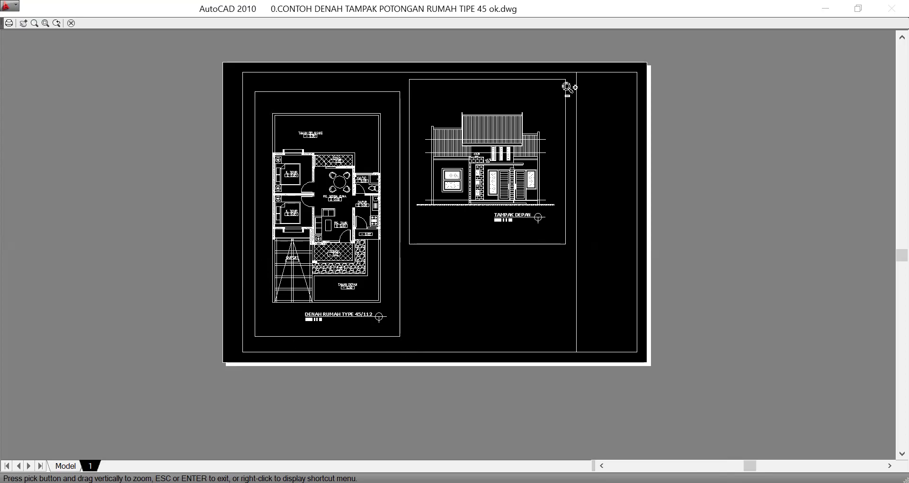
drag(499, 104, 497, 157)
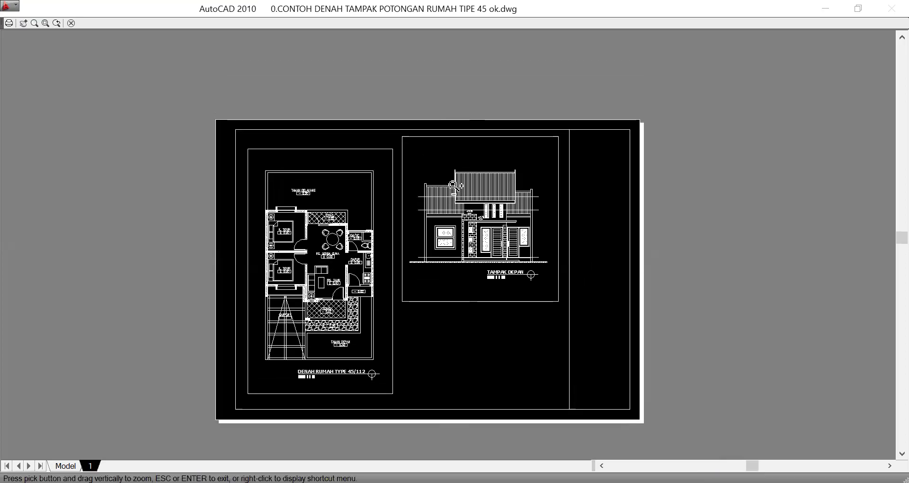
key(Escape)
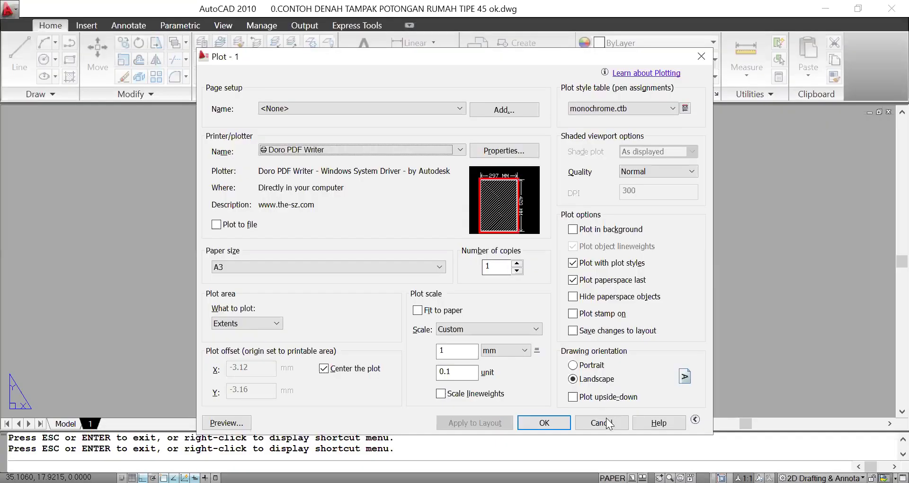
click(609, 426)
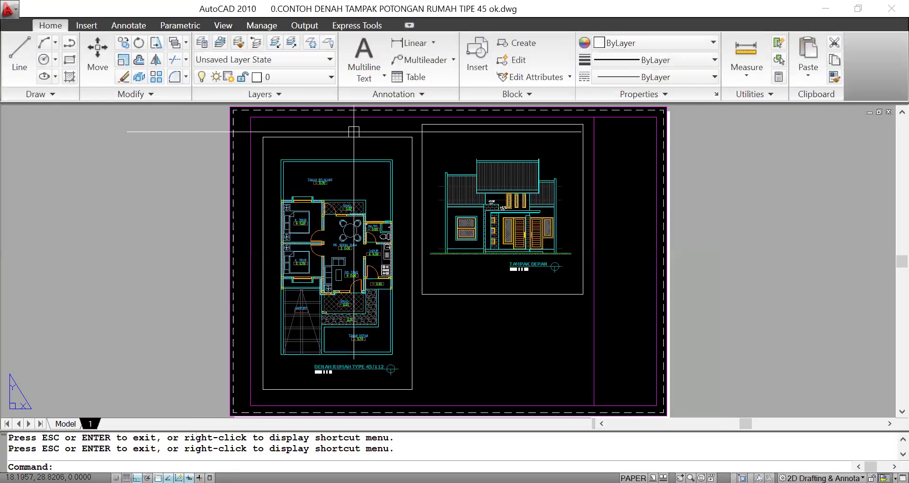
Assign the floor plan and front elevation viewport boundaries to the Defpoints layer and reselect them to check it
click(361, 135)
click(422, 126)
key(Escape)
click(411, 144)
click(421, 152)
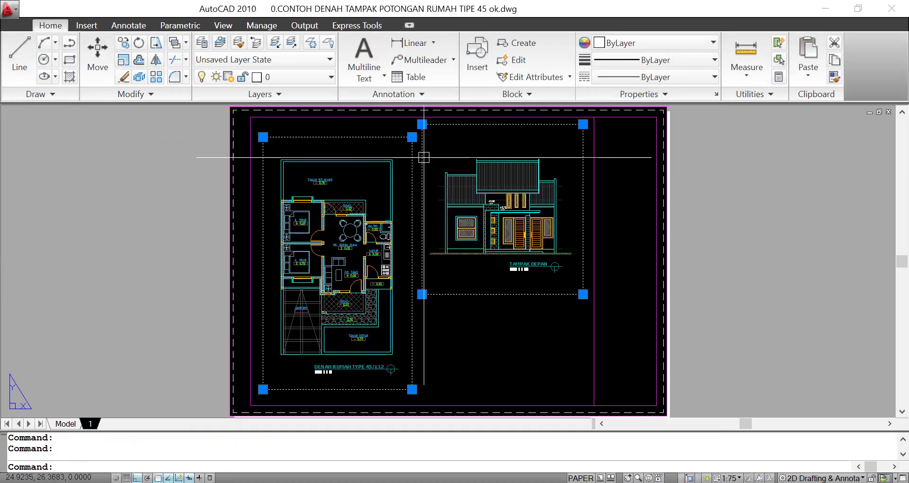
click(292, 80)
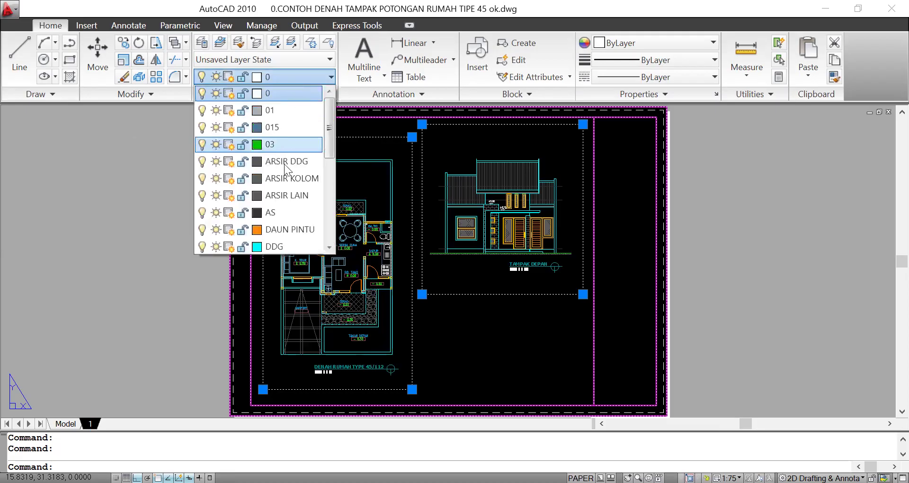
scroll(282, 229, down, 1)
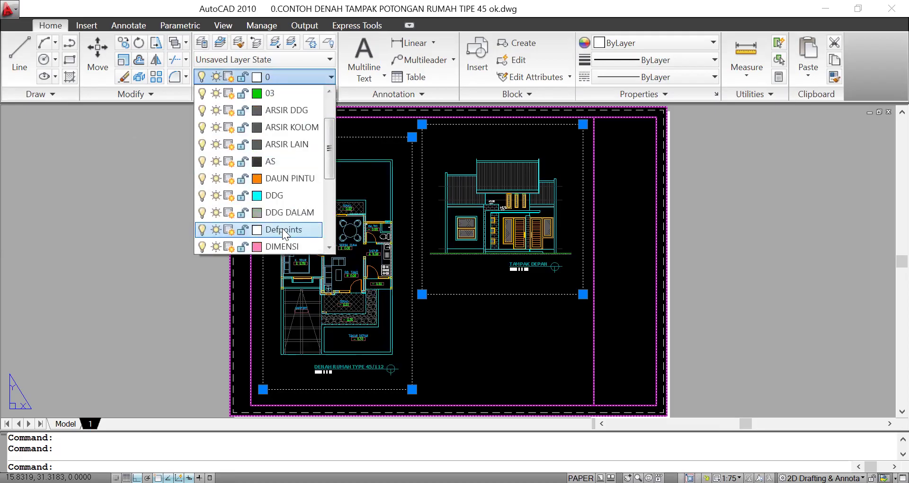
click(282, 229)
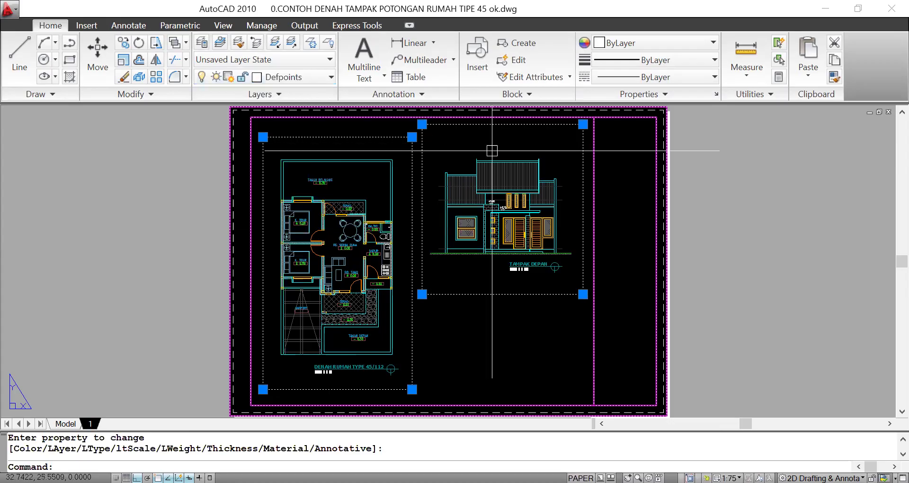
key(Escape)
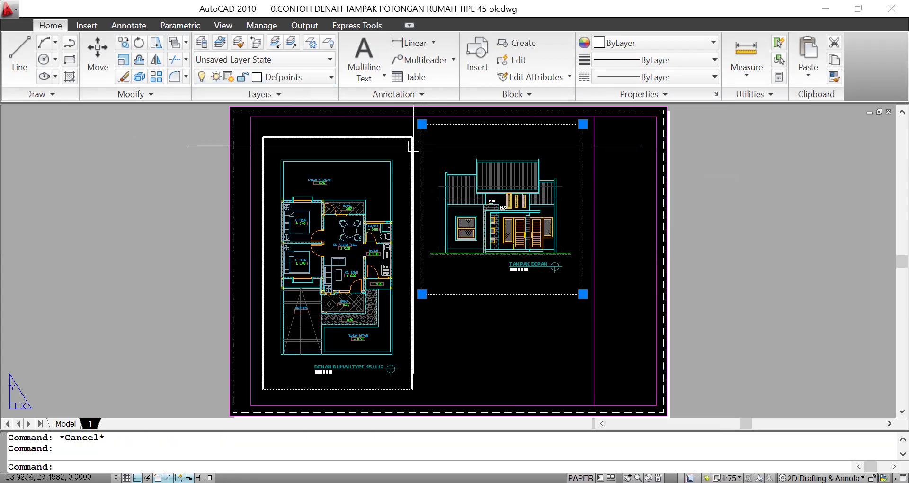
click(412, 146)
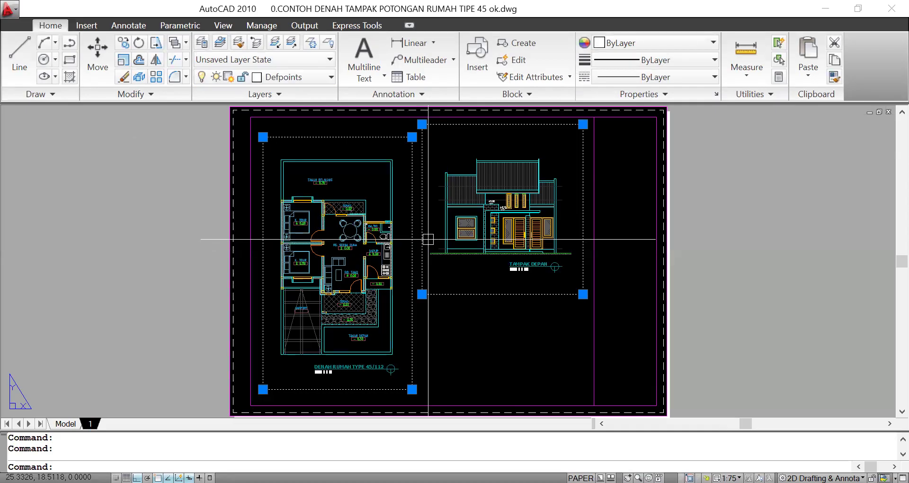
key(Escape)
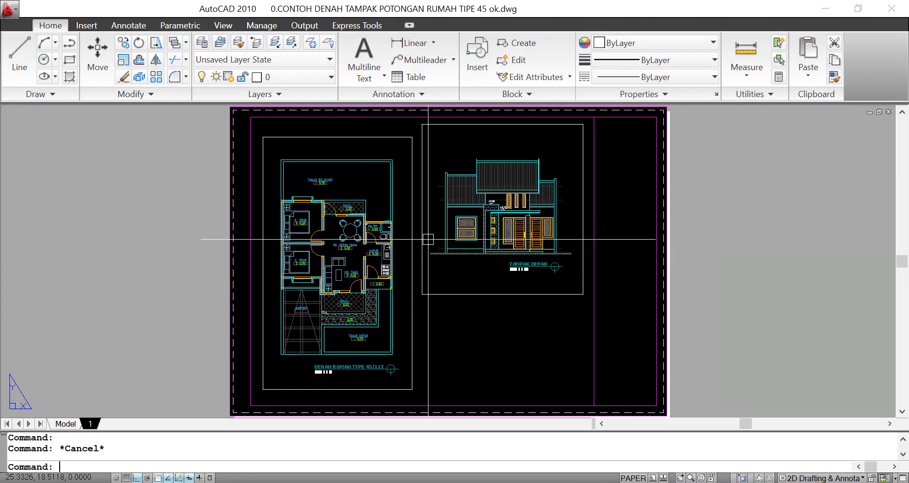
key(ctrl+p)
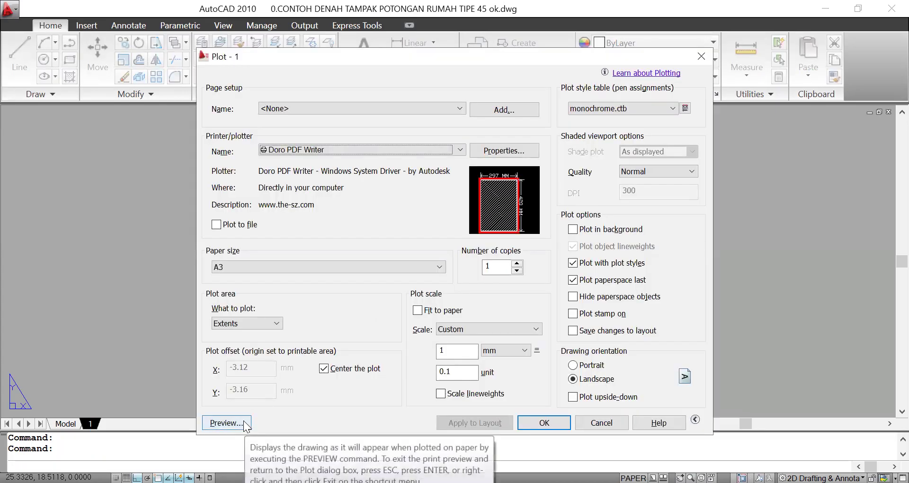
key(Escape)
Assign the floor plan viewport boundary to layer 0 and reselect both viewport boundaries to check their layers
click(371, 137)
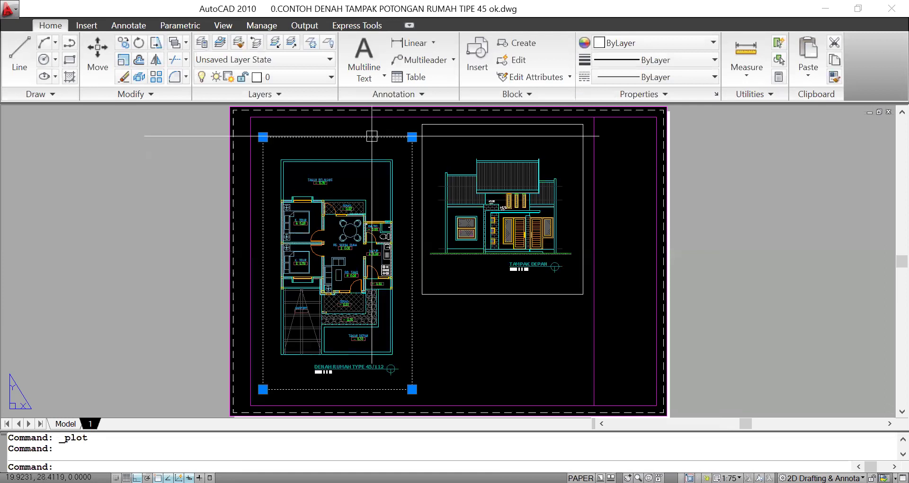
click(274, 77)
scroll(278, 104, up, 3)
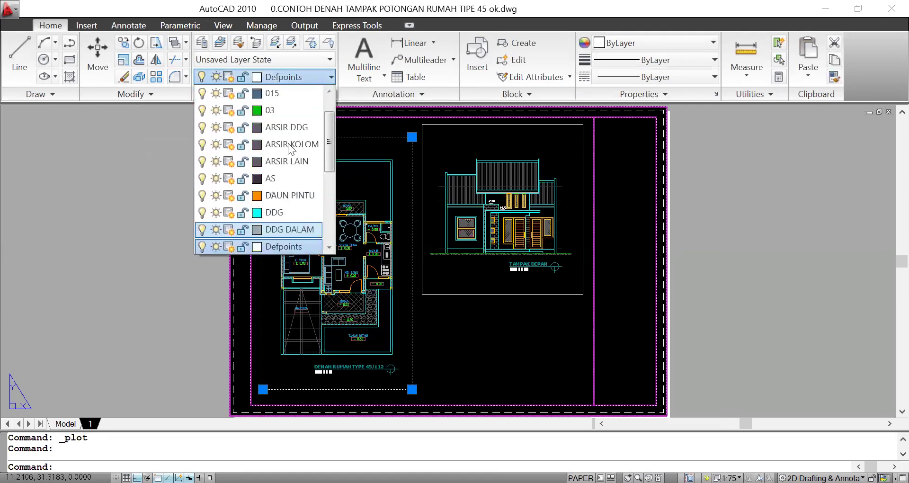
scroll(281, 109, up, 2)
click(279, 97)
key(Escape)
click(408, 137)
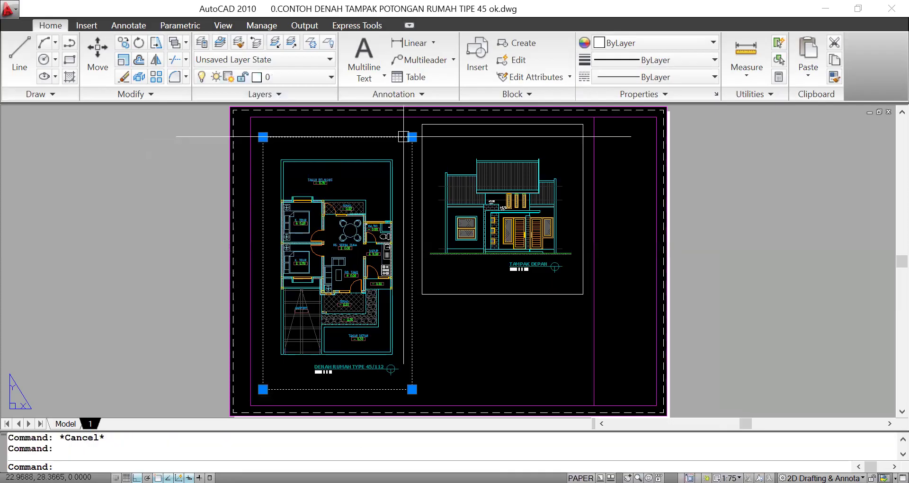
click(436, 125)
key(Escape)
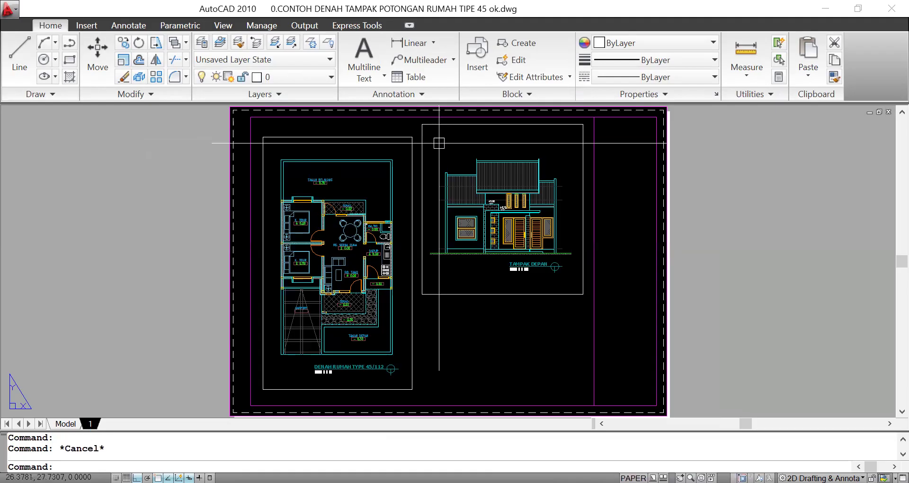
Preview layout 1's plot to compare how the two viewport borders print, and close it without plotting
key(ctrl+p)
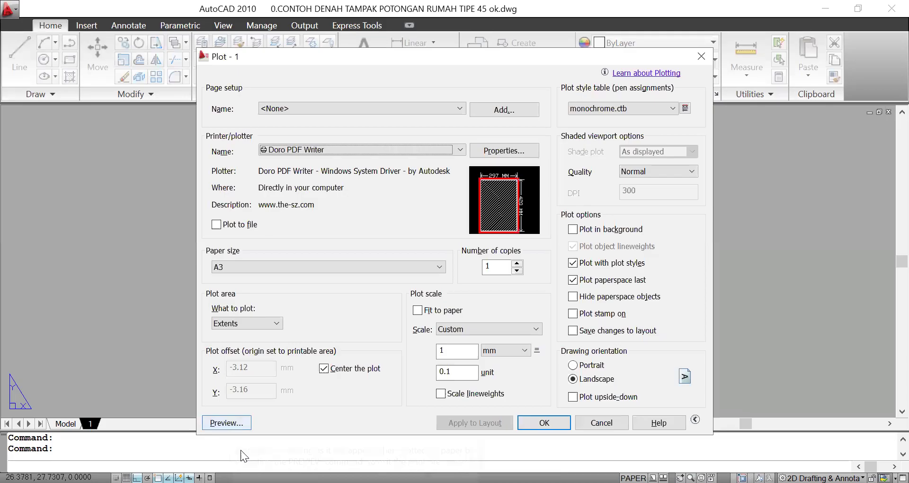
click(234, 422)
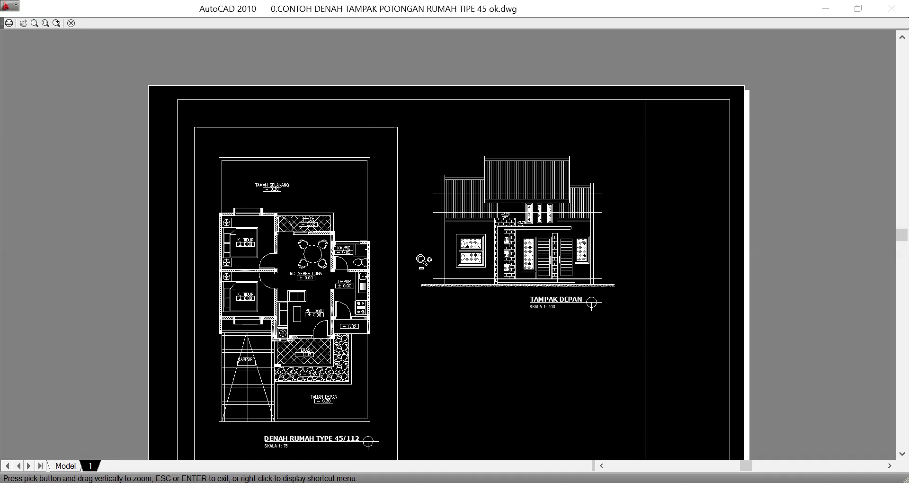
scroll(424, 167, down, 2)
key(Escape)
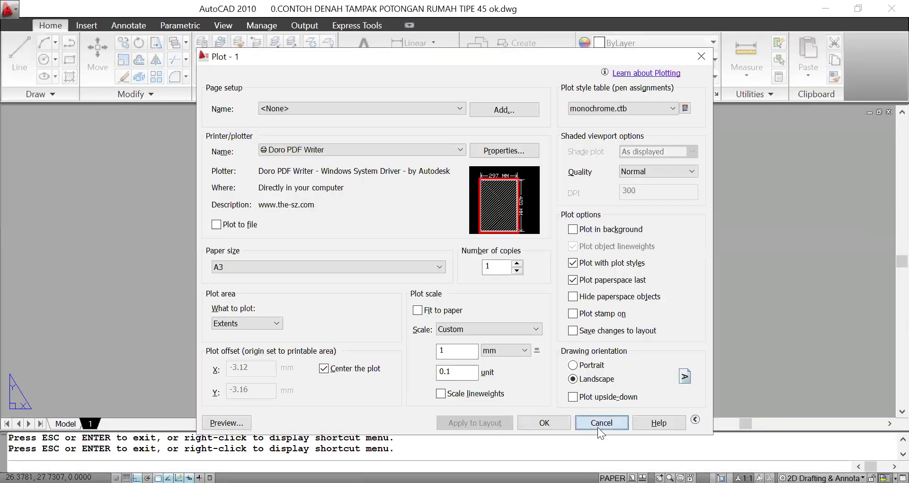
click(598, 420)
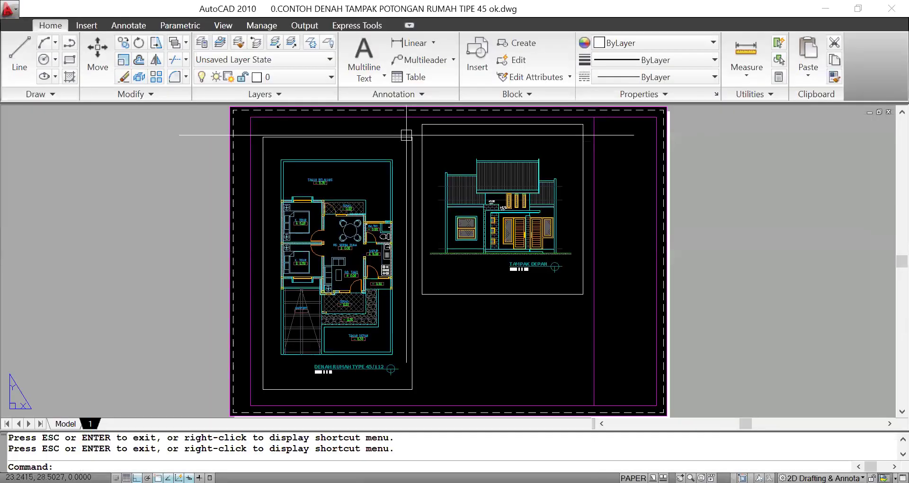
Assign the floor plan viewport boundary to the Defpoints layer again and save the drawing
click(276, 76)
scroll(278, 179, down, 1)
click(283, 229)
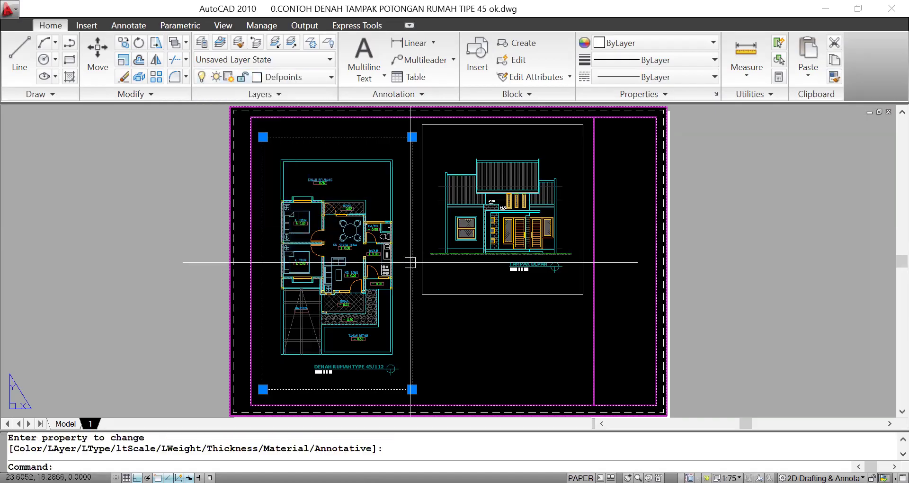
key(Escape)
key(ctrl+s)
Preview layout 1's plot to examine the whole sheet and the borders around both drawings, and close it without plotting
key(ctrl+p)
click(233, 424)
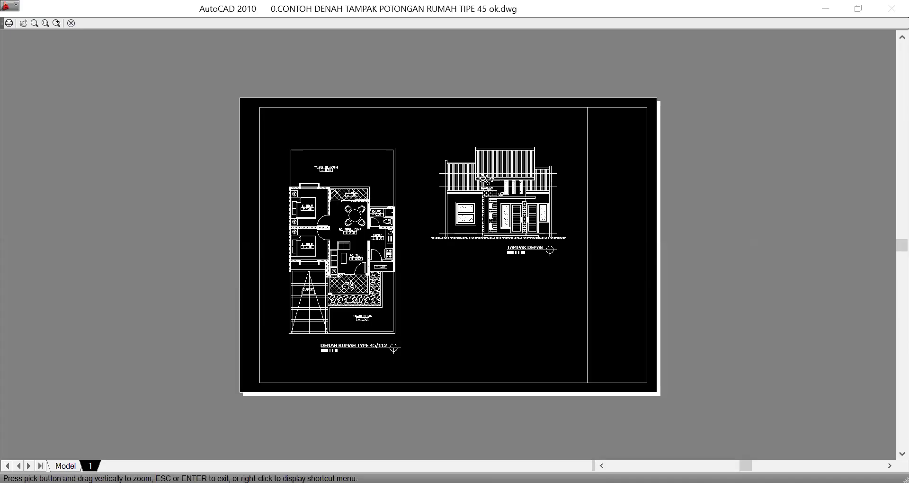
scroll(447, 189, up, 6)
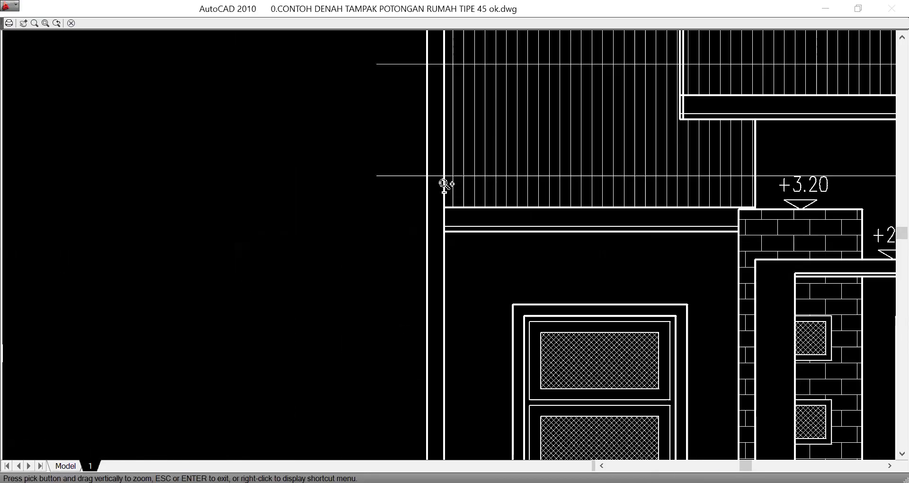
scroll(444, 185, down, 6)
scroll(393, 170, up, 2)
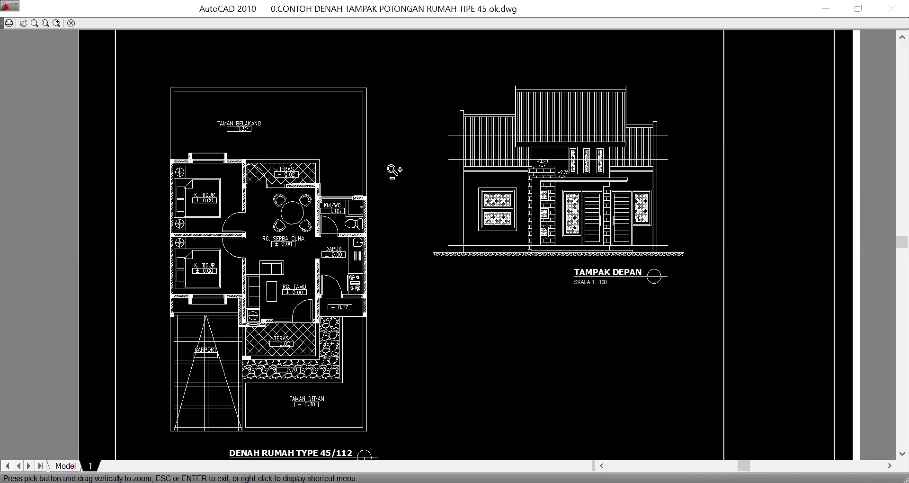
scroll(493, 215, down, 5)
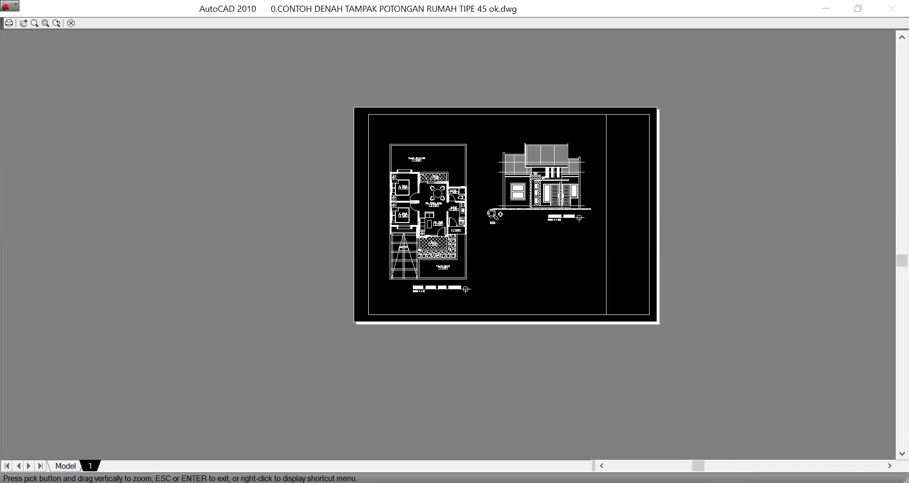
scroll(493, 214, up, 3)
key(Escape)
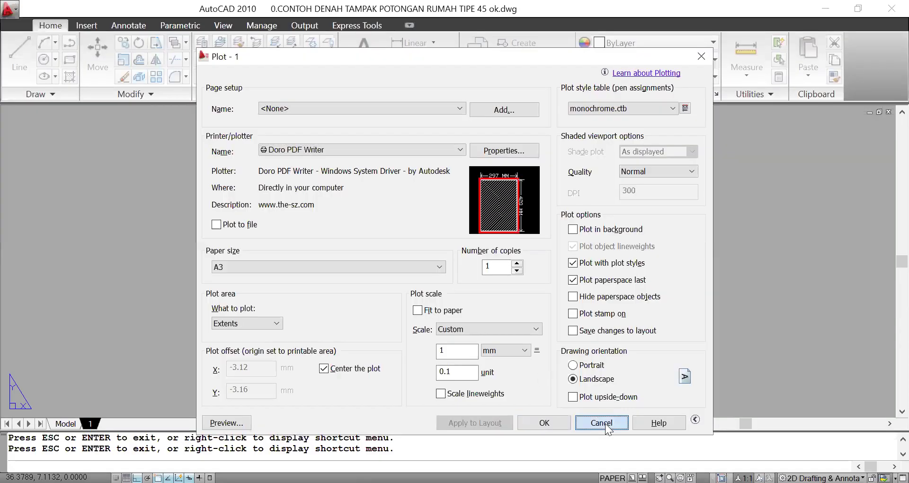
click(604, 423)
Save the drawing and review layout 1's plot settings without plotting
key(ctrl+s)
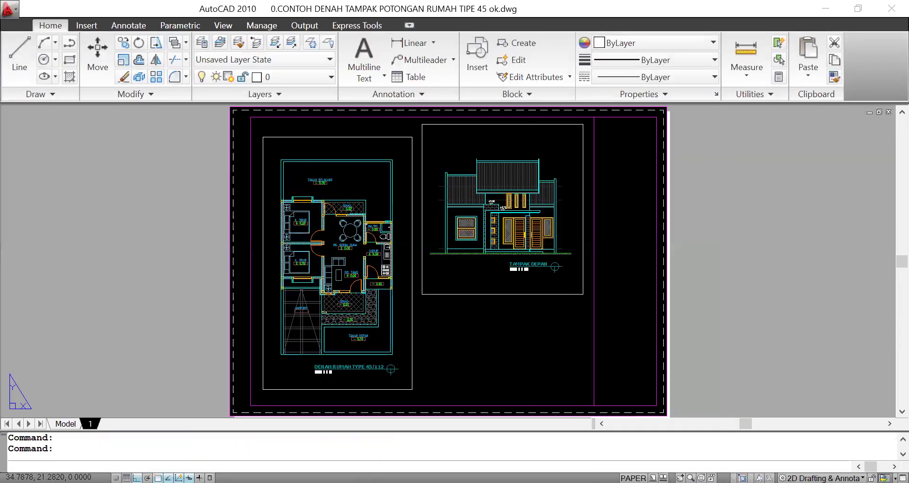
key(ctrl+p)
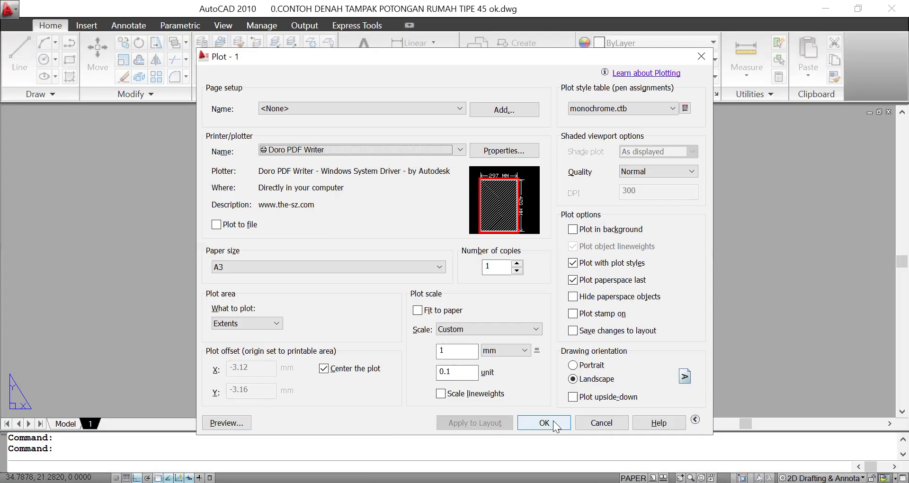
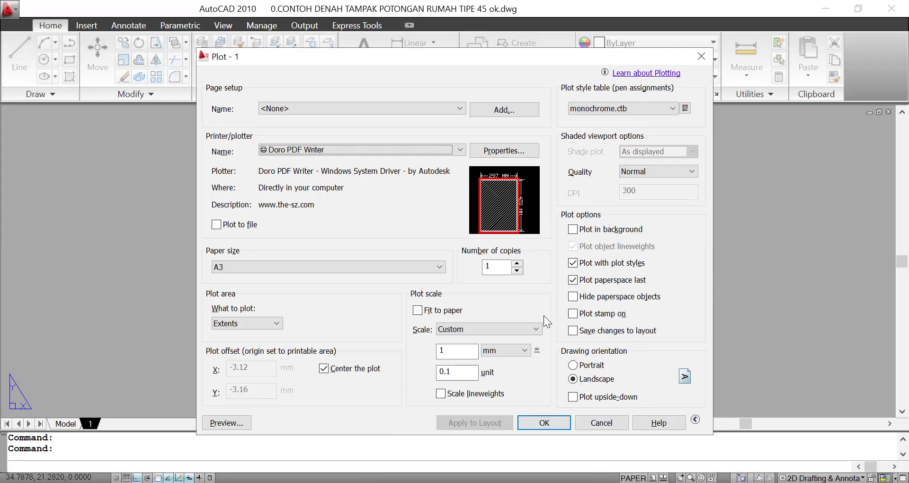
click(601, 422)
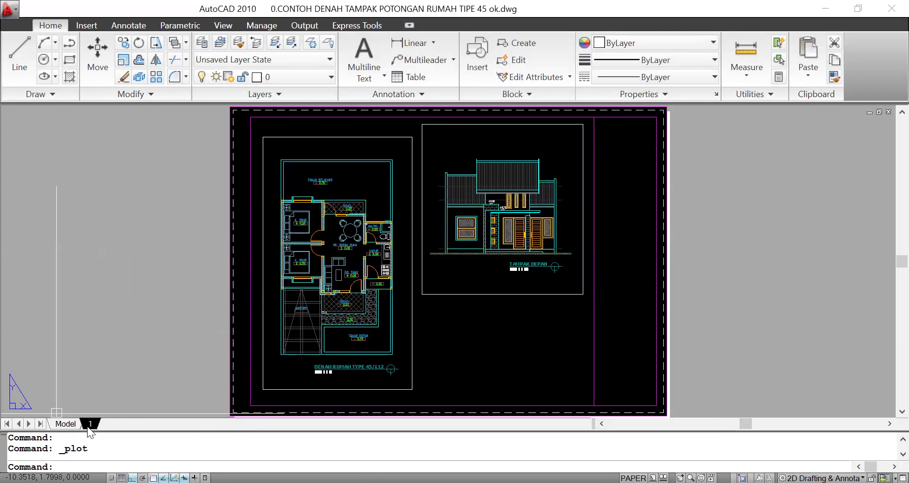
Create a copy of layout 1 placed after the existing layout
right_click(90, 423)
click(161, 287)
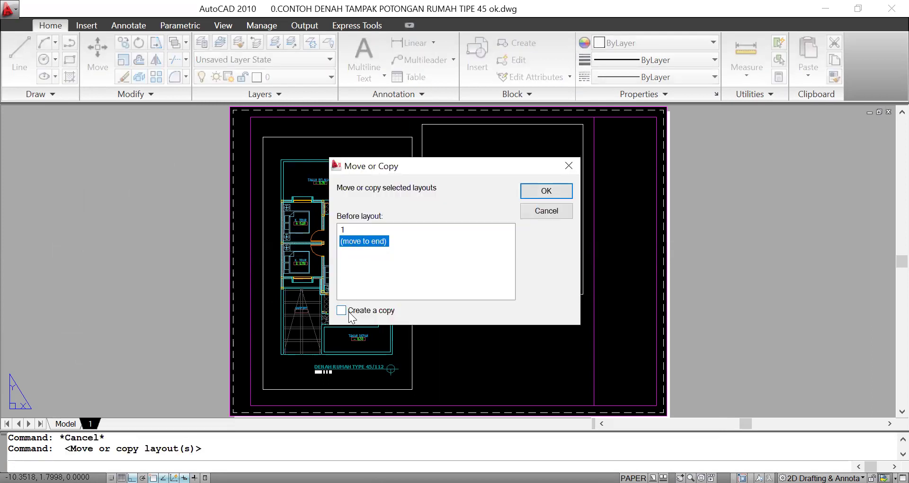
click(365, 311)
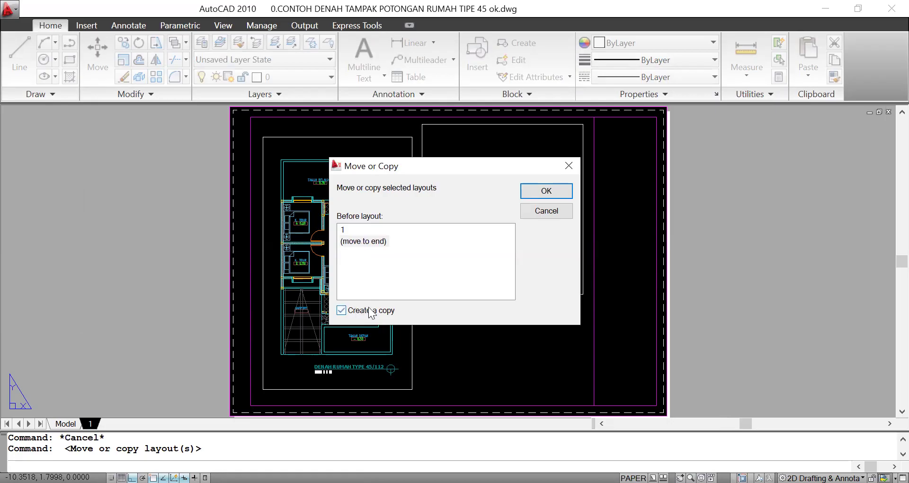
click(546, 191)
Activate the copied layout and rename it 2
click(114, 424)
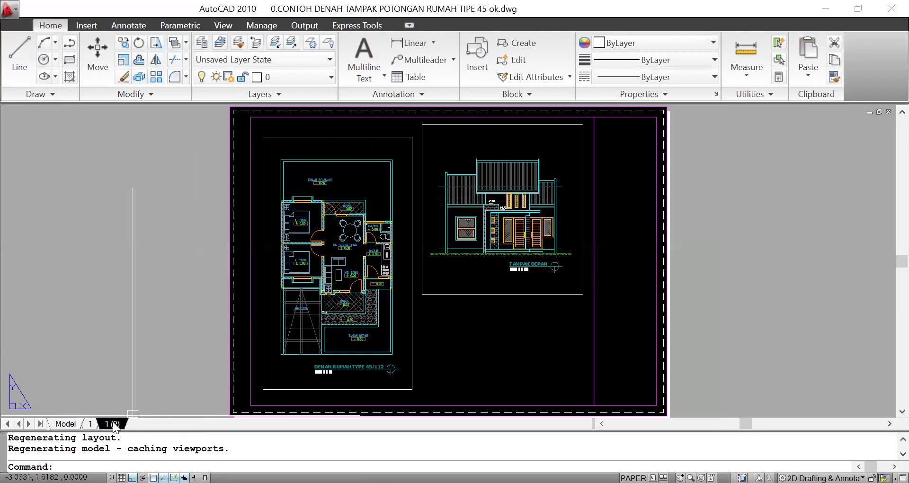
right_click(113, 424)
click(149, 264)
text(2)
key(Return)
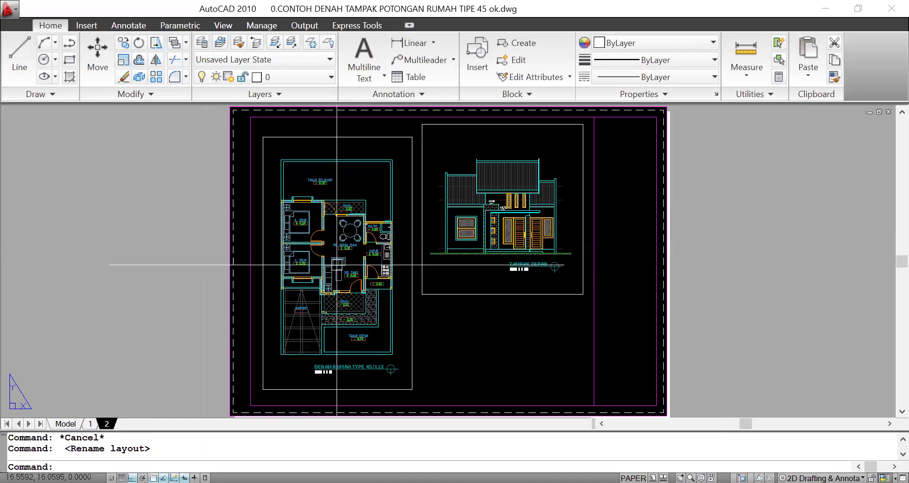
Bring the DENAH ATAP roof plan into layout 2's floor plan viewport and return to paper space
double_click(369, 172)
middle_drag(360, 218, 184, 245)
double_click(529, 306)
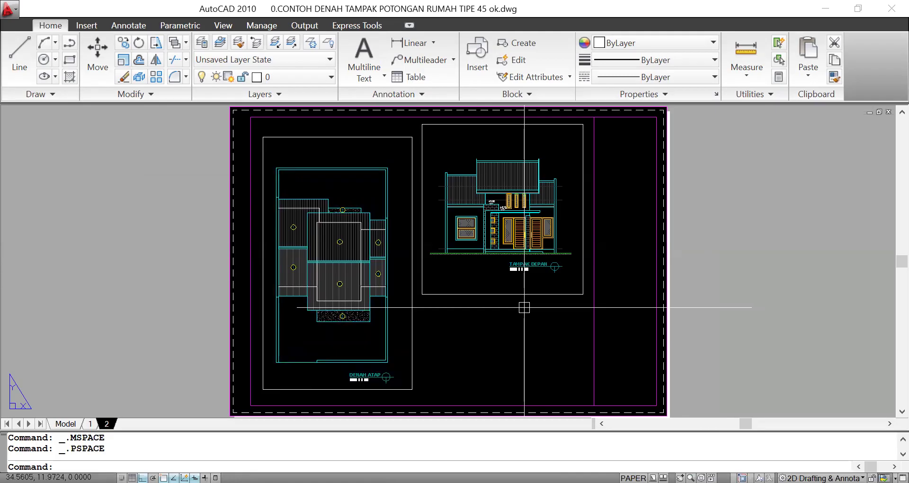
Erase the front elevation viewport from layout 2
click(524, 307)
click(499, 281)
key(Delete)
Stretch the roof plan viewport wider to the right so it includes the KETERANGAN FINISHING notes
click(499, 282)
click(408, 380)
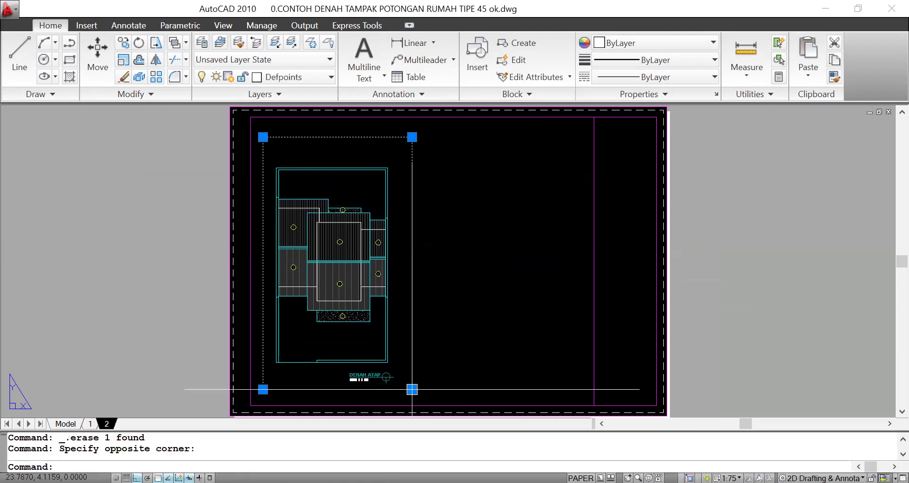
click(412, 389)
click(508, 389)
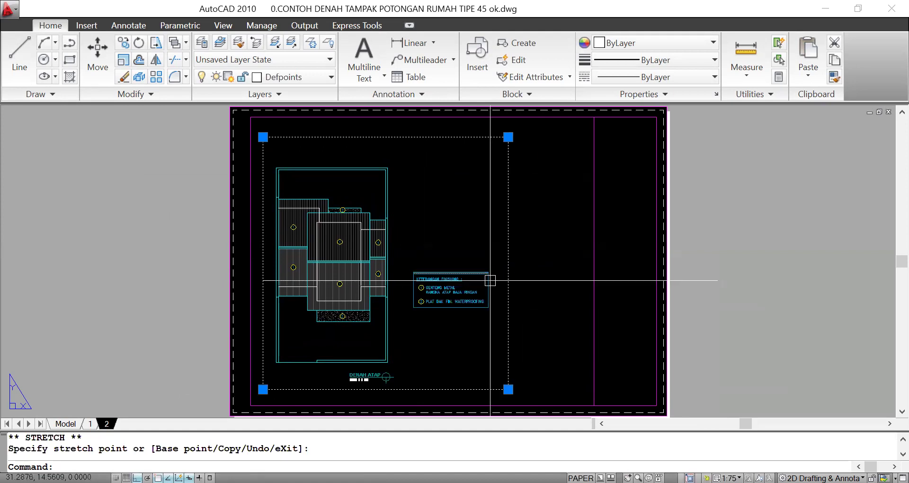
Move the roof plan viewport slightly to the right within the drawing frame and save the drawing
text(,)
key(Return)
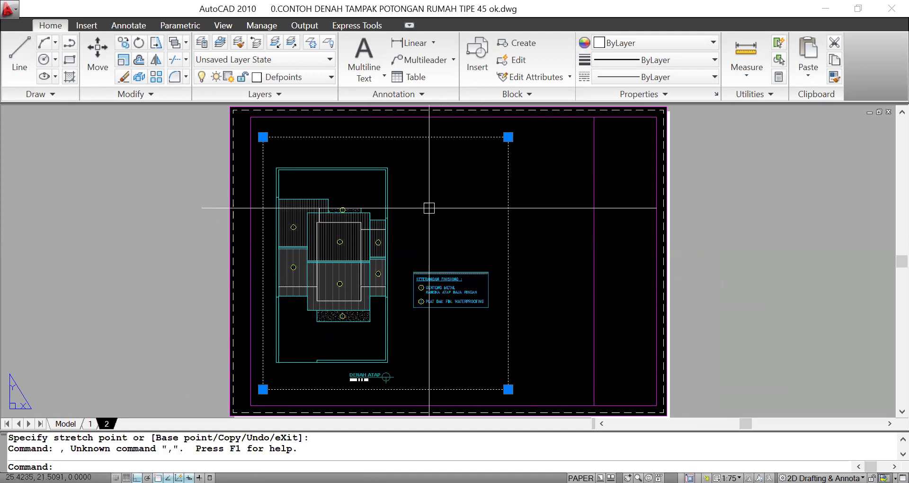
drag(428, 208, 449, 212)
middle_click(449, 213)
middle_click(448, 213)
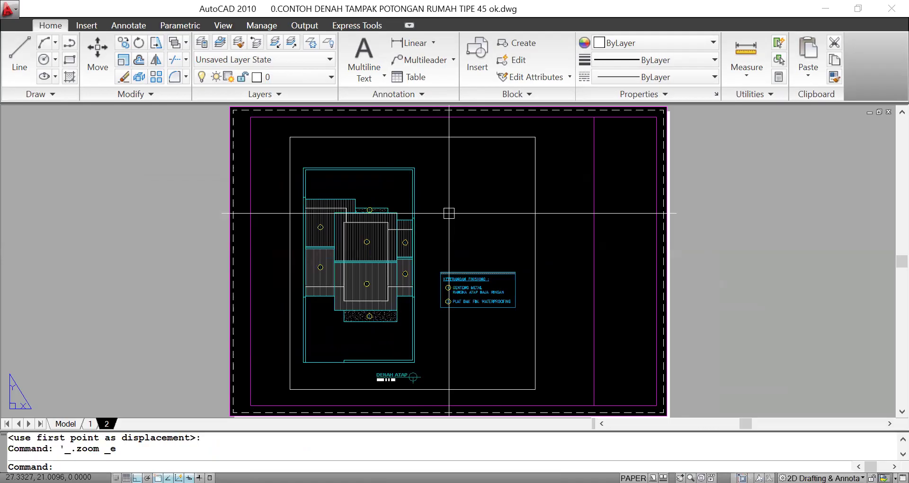
key(ctrl+s)
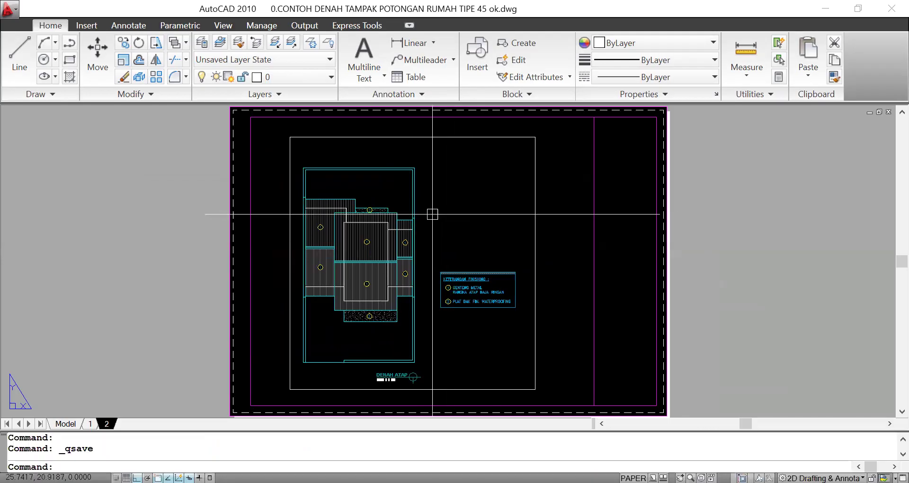
Switch to layout 1 and check its plot settings, closing them without plotting
click(90, 424)
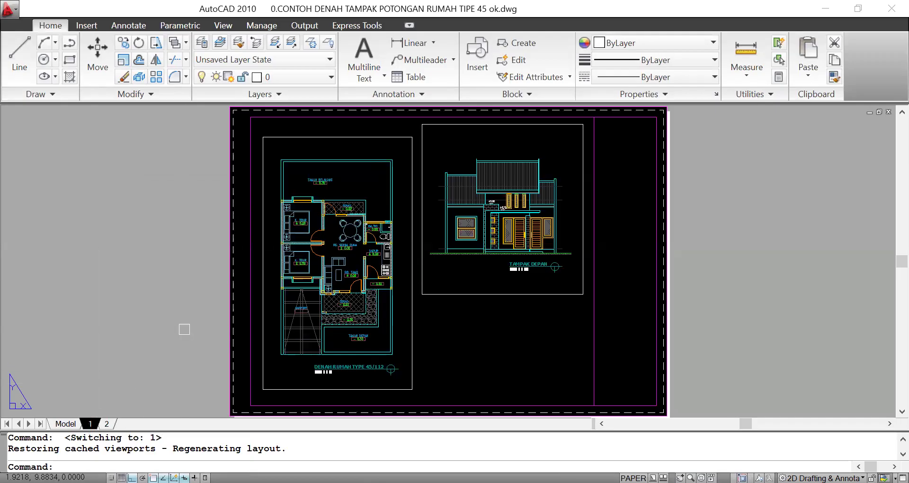
key(Escape)
key(Escape)
key(ctrl+p)
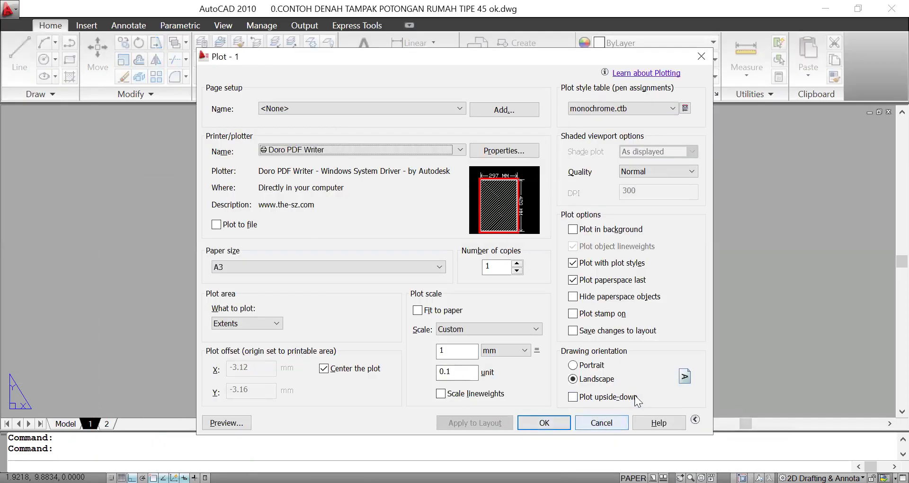
key(Escape)
Switch to layout 2 and preview its plot to examine the roof plan sheet
click(106, 423)
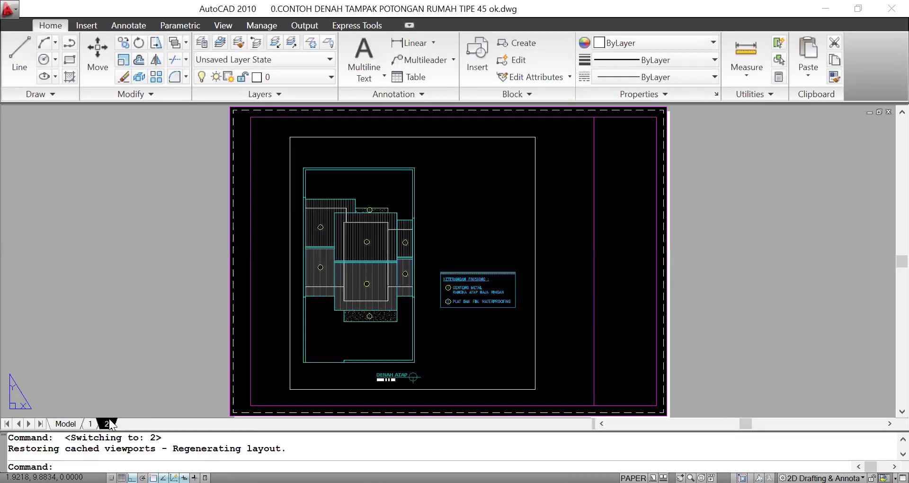
key(ctrl+p)
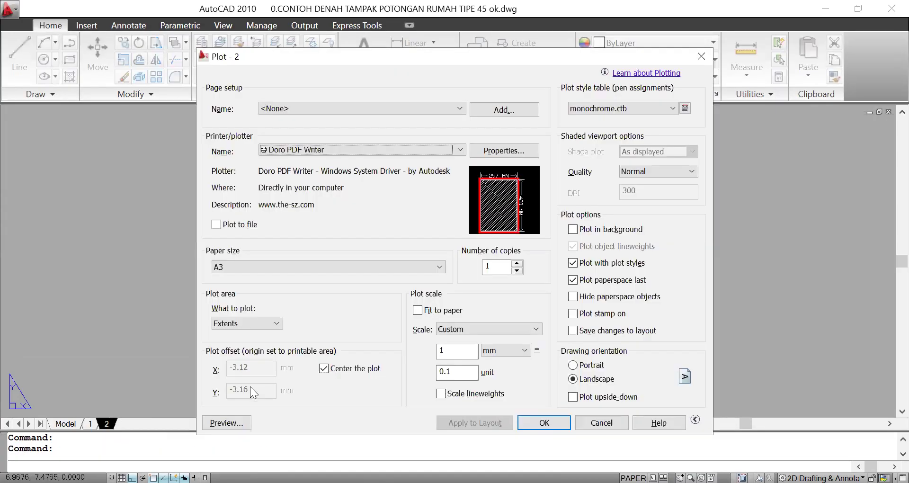
click(227, 422)
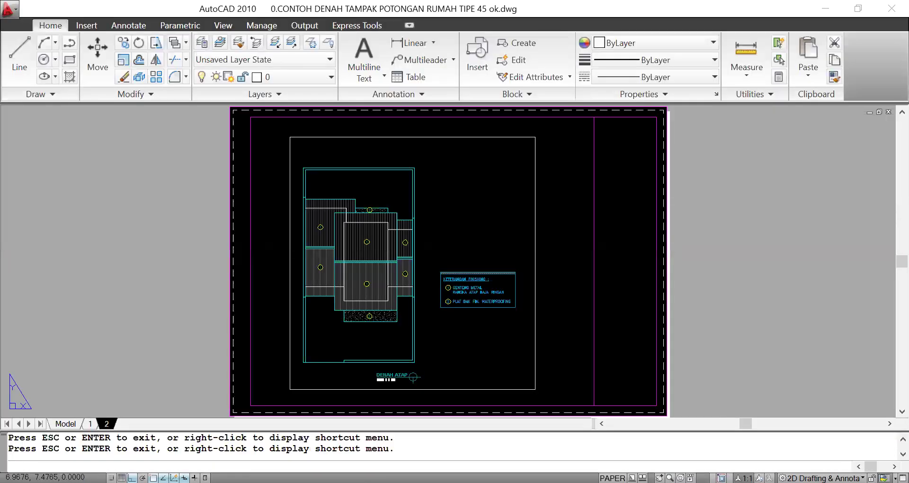
Return from the roof plan viewport to paper space on layout 2 and check the layout's plot settings without plotting
key(Escape)
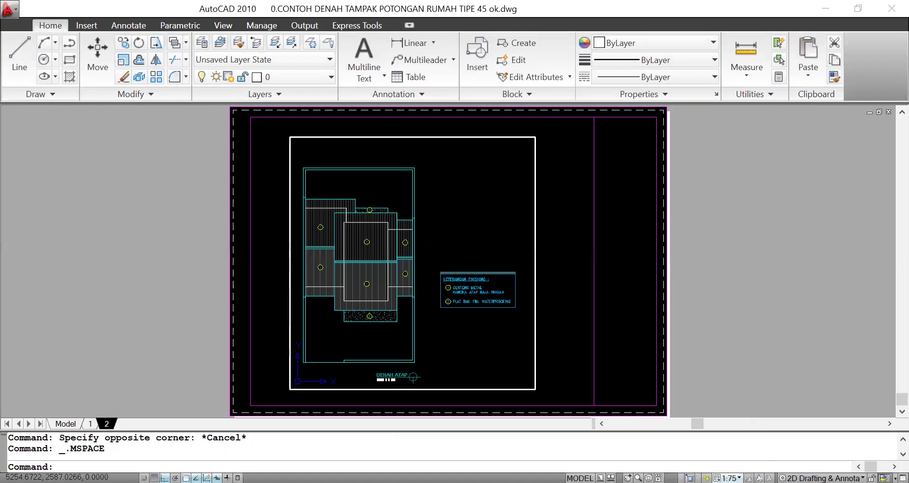
double_click(579, 269)
key(ctrl+s)
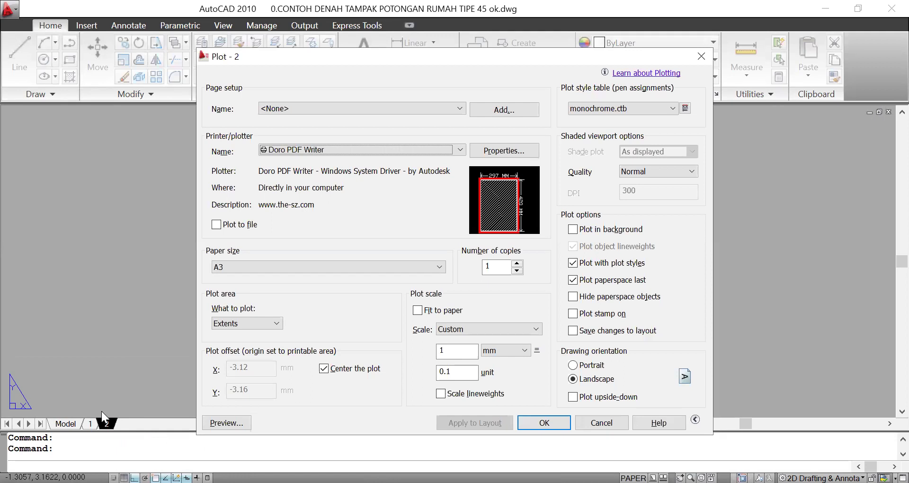
key(Escape)
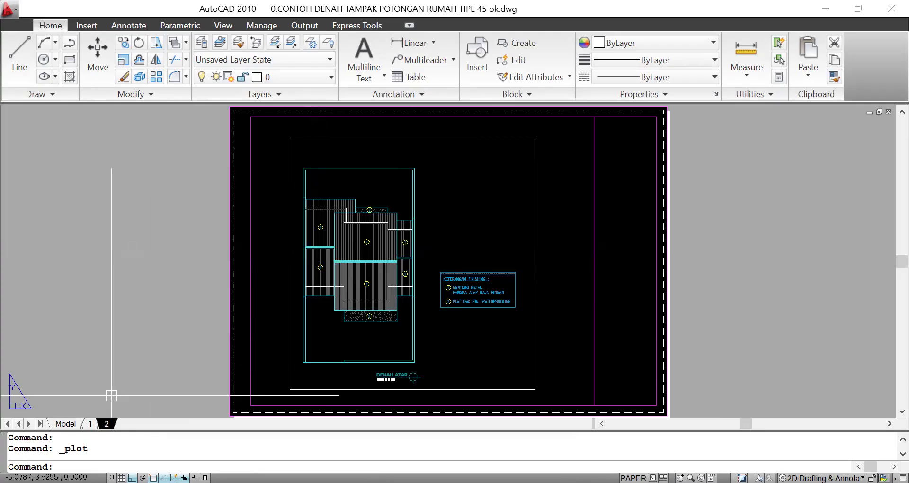
Create a copy of layout 2 at the end of the layouts and rename the copy 3
right_click(105, 426)
click(172, 288)
click(341, 310)
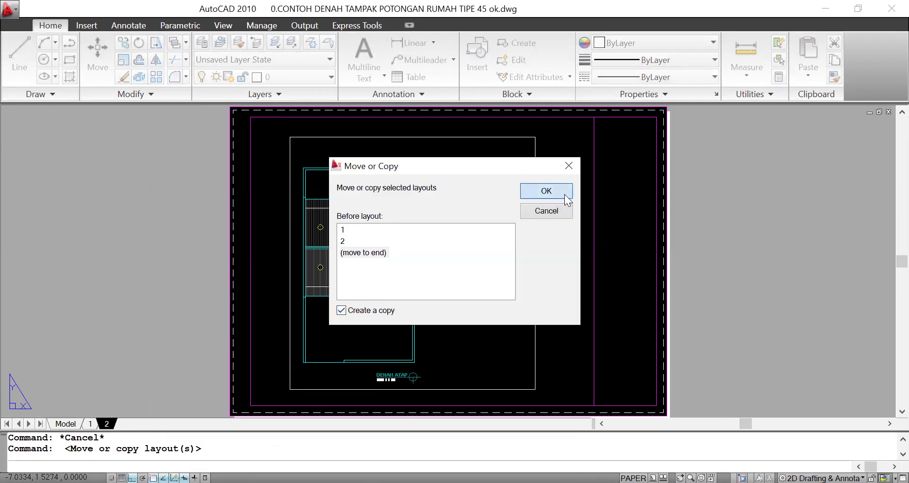
click(546, 191)
right_click(127, 424)
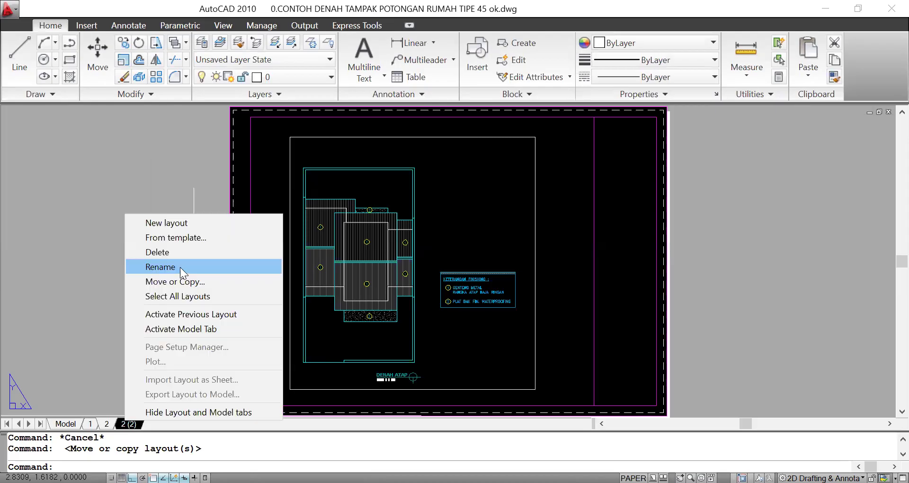
click(180, 267)
text(3)
key(Return)
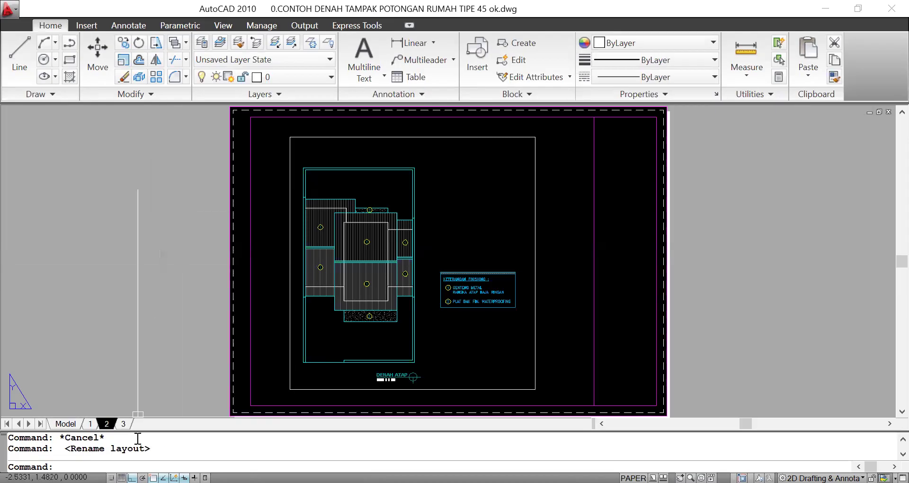
Go through layouts 1, 2 and 3 and check the plot settings of each without plotting
click(94, 424)
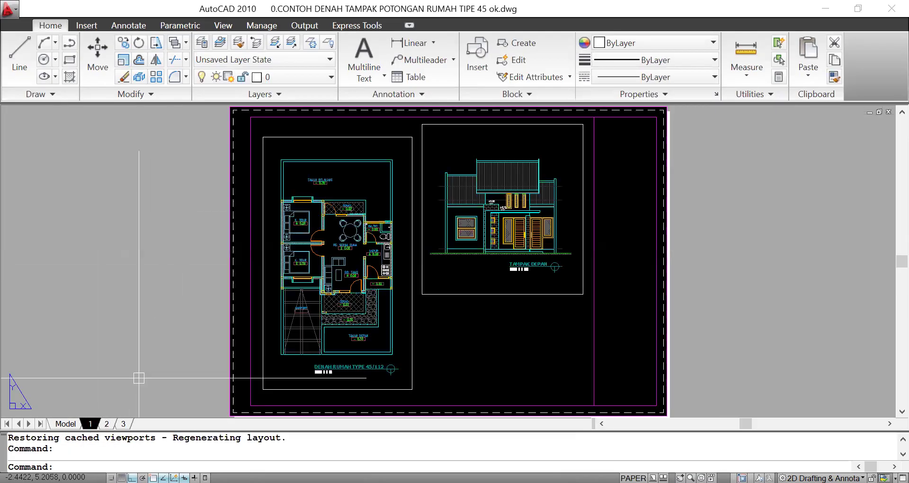
key(ctrl+p)
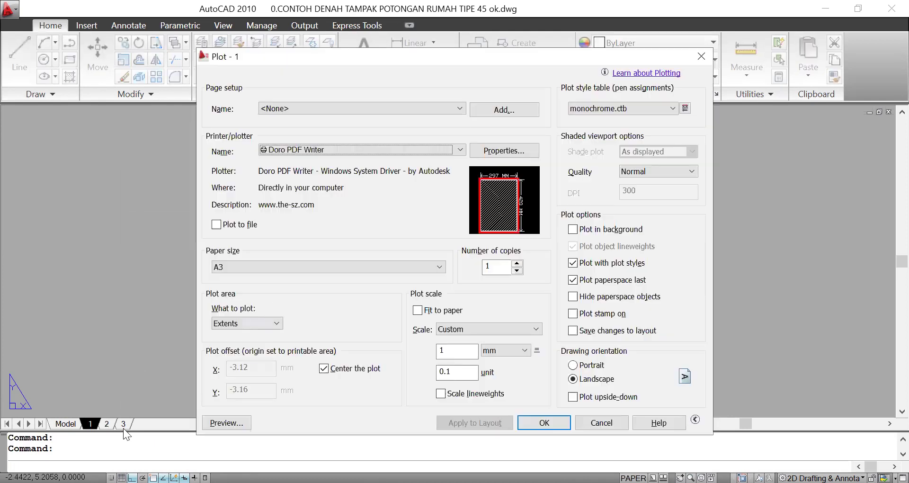
key(Escape)
click(112, 421)
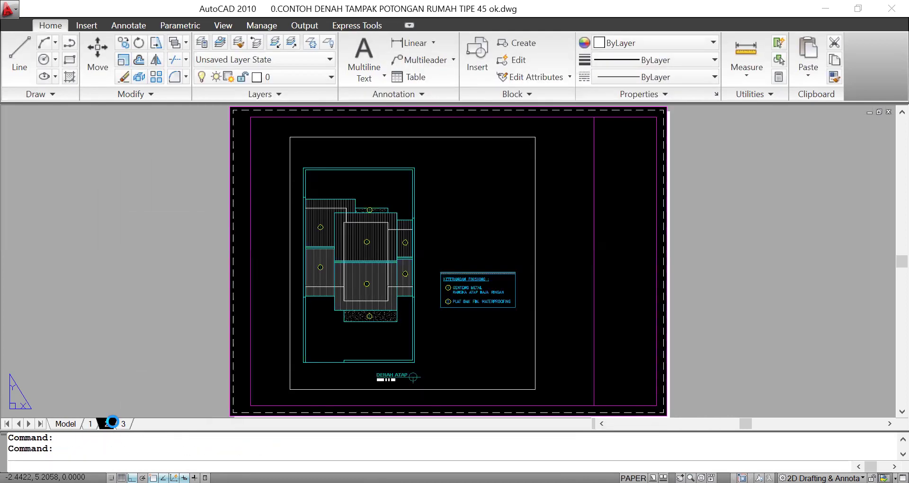
key(ctrl+p)
key(Escape)
click(123, 423)
key(ctrl+p)
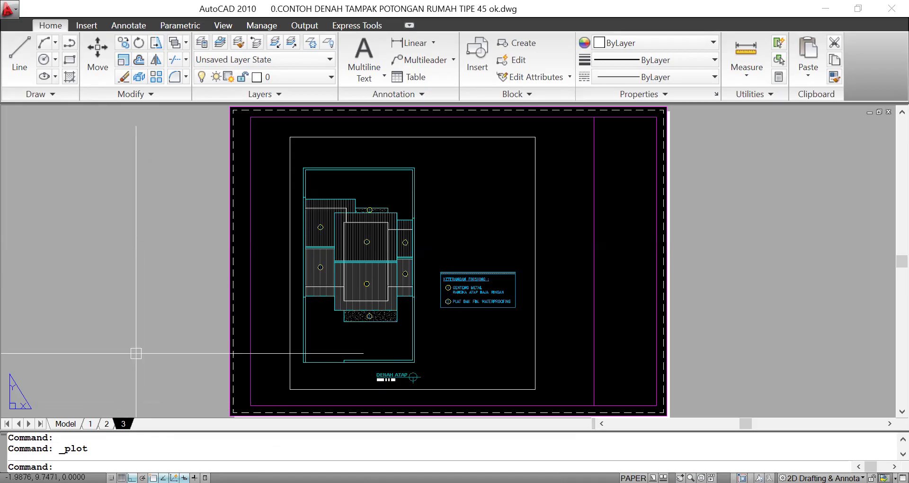
Select layouts 1, 2 and 3 together and set them up for publishing to PDF
click(90, 423)
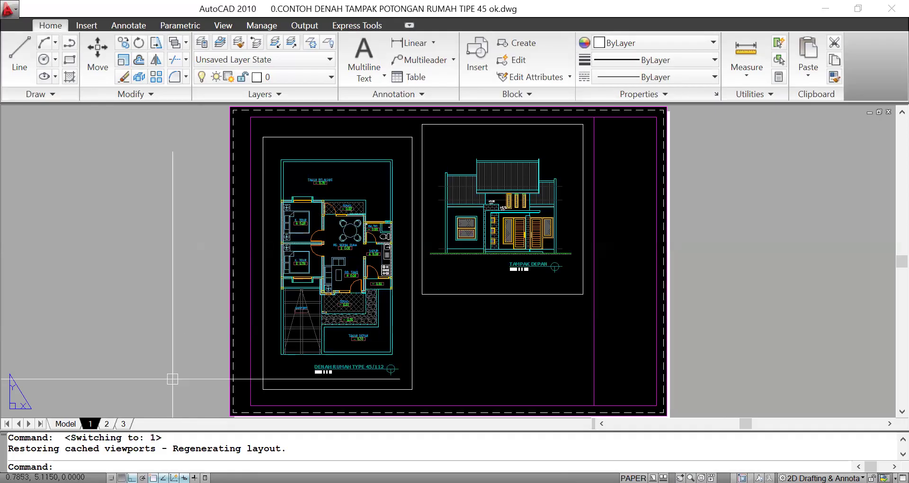
mouse_move(125, 423)
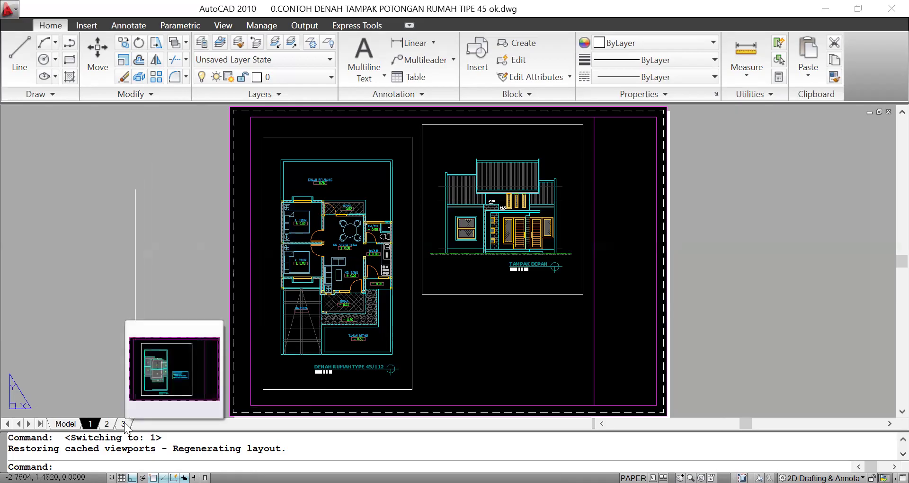
key(Escape)
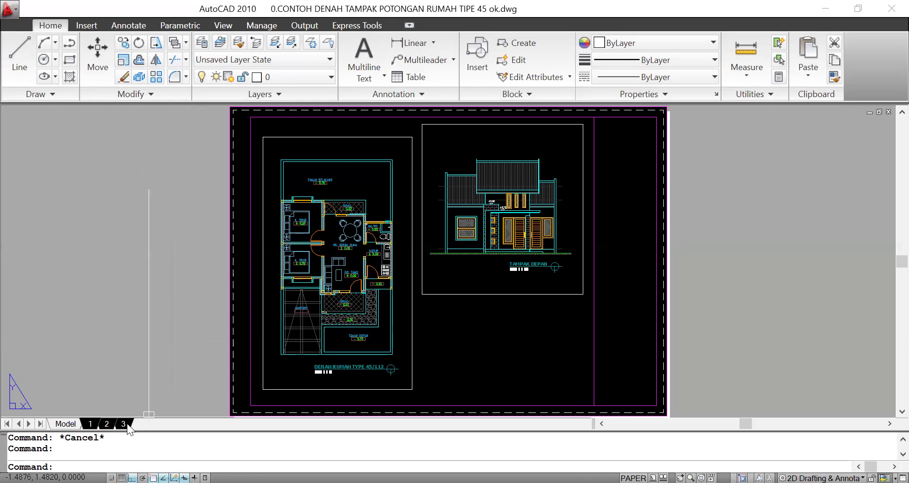
mouse_move(96, 422)
right_click(109, 422)
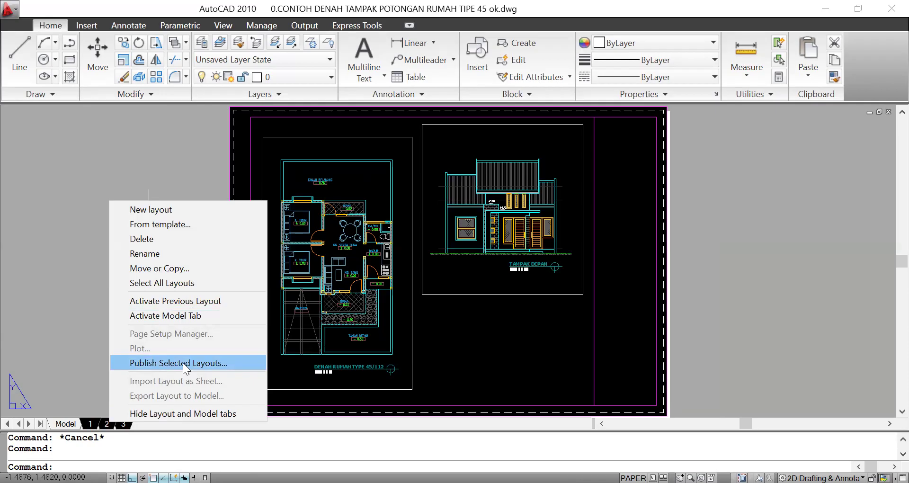
click(183, 362)
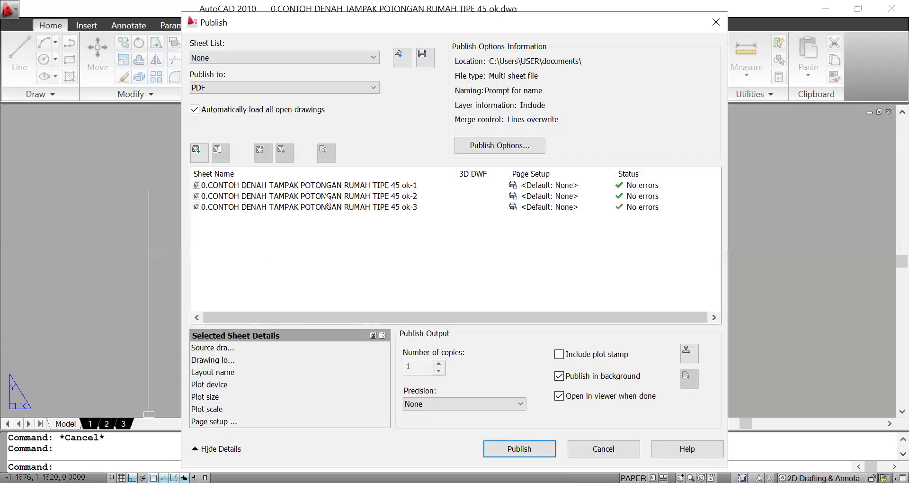
click(221, 86)
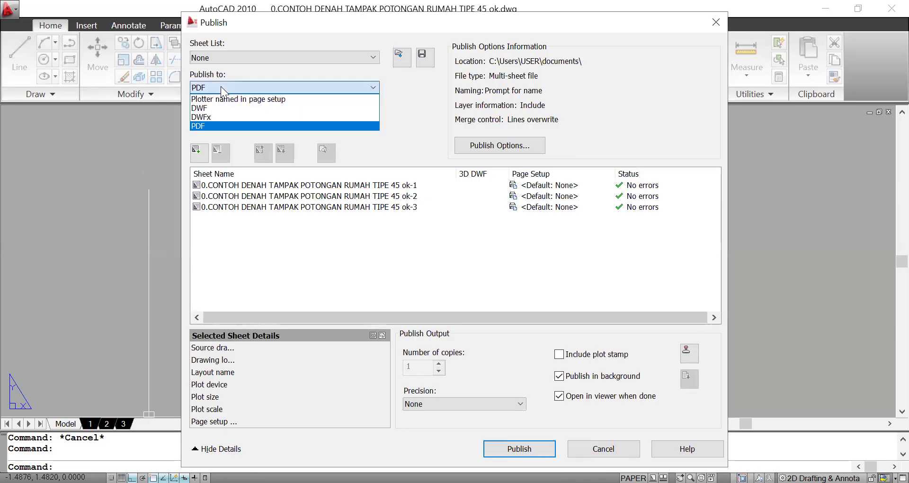
click(218, 87)
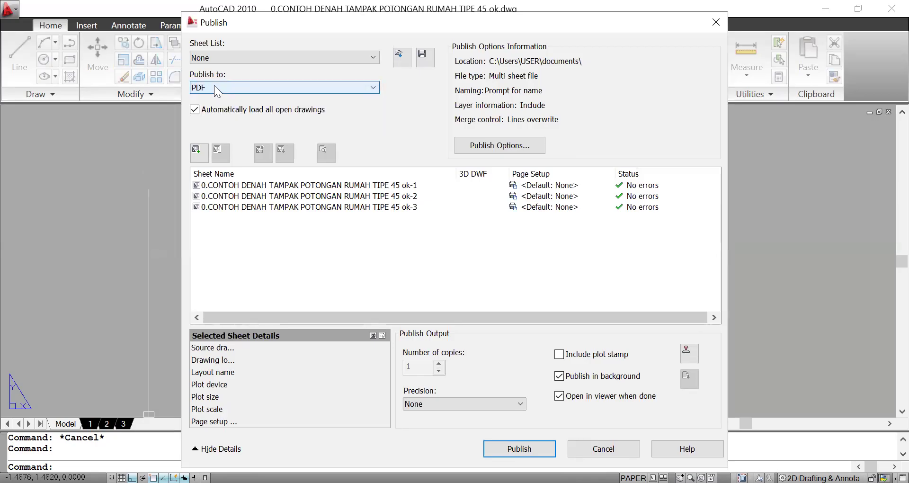
Start publishing the three sheets and choose the SISTEM (C:) drive as the PDF's save location
click(526, 449)
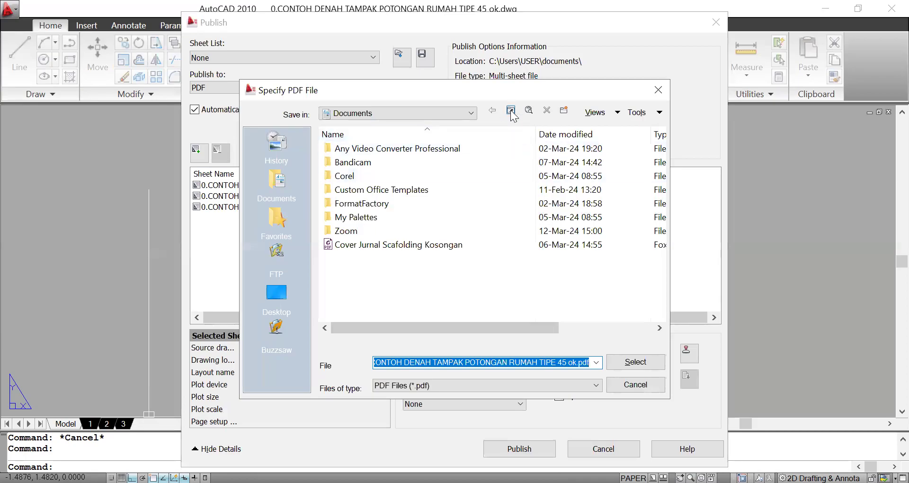
click(511, 112)
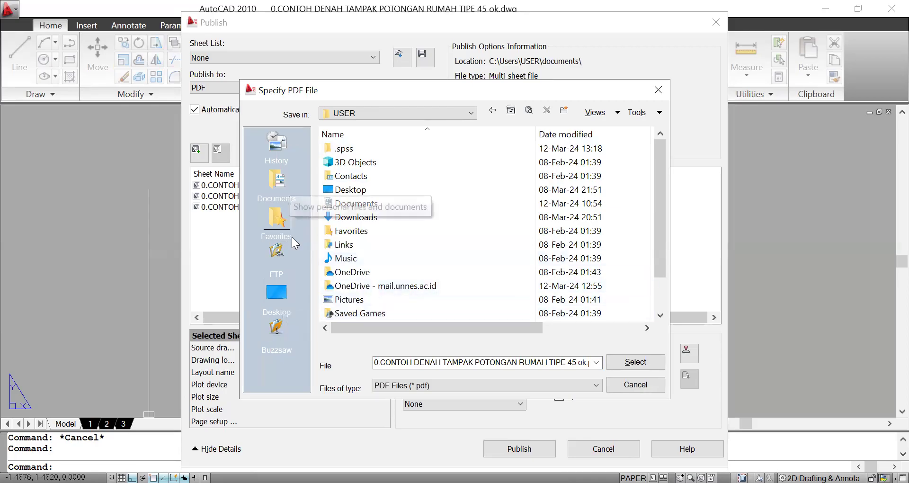
click(379, 109)
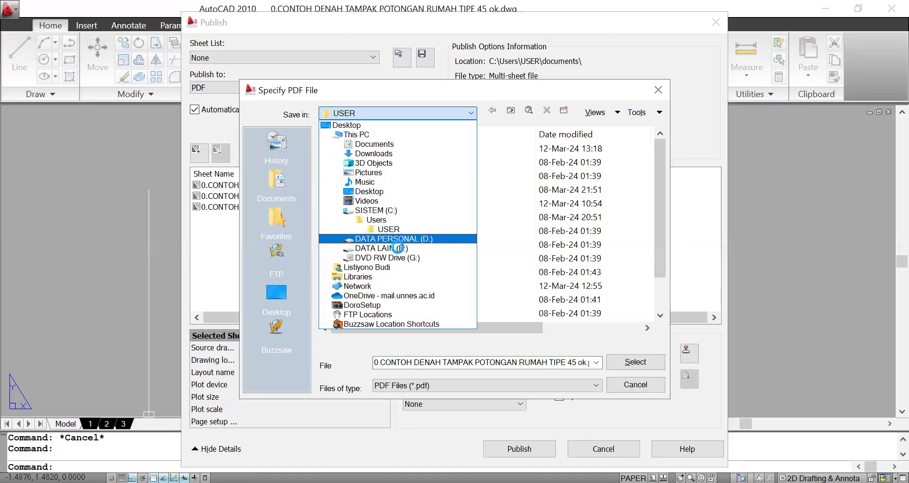
click(398, 211)
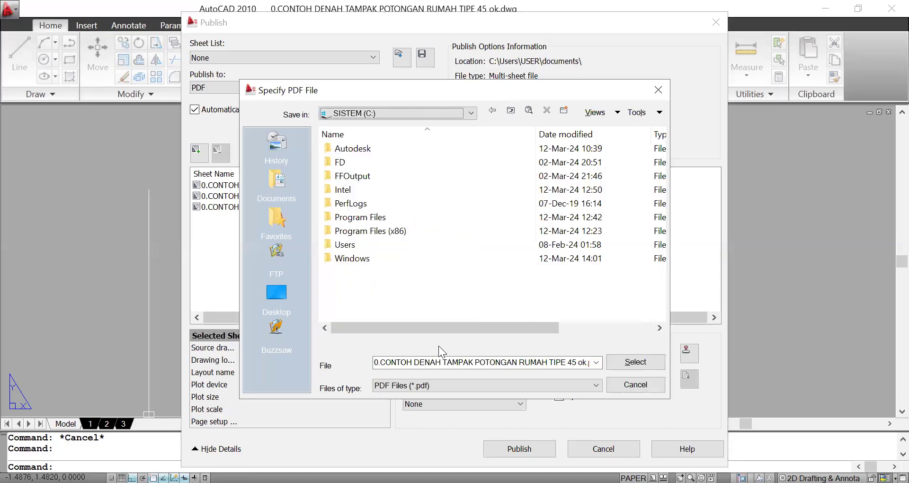
Name the PDF file GAMBAR DESAIN RUMAH and publish the three layouts to it, dismissing the background job notice
click(459, 361)
key(Home)
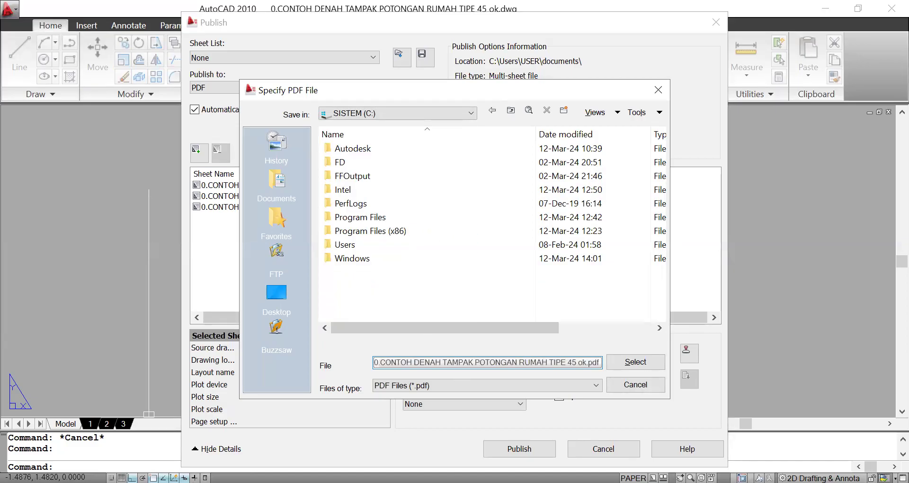
text(CONO)
key(ctrl+a)
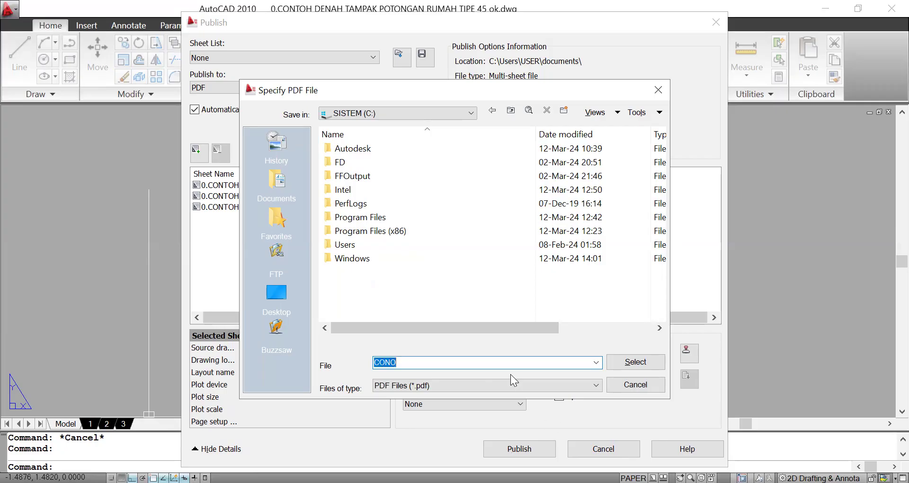
text(GAMBAR DESAIN RUMAH)
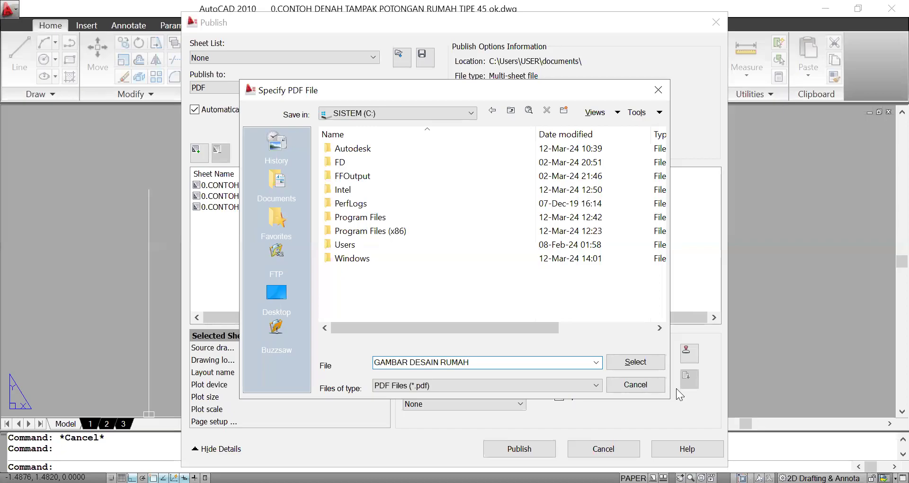
click(645, 367)
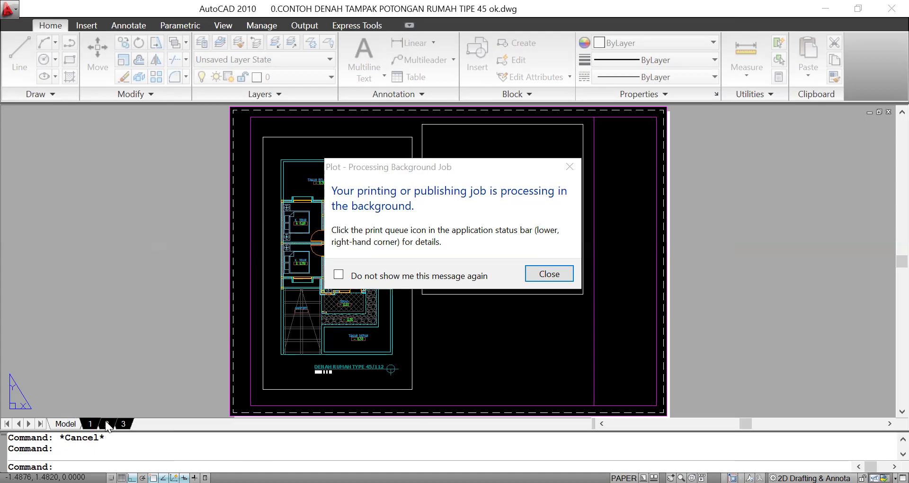
click(549, 274)
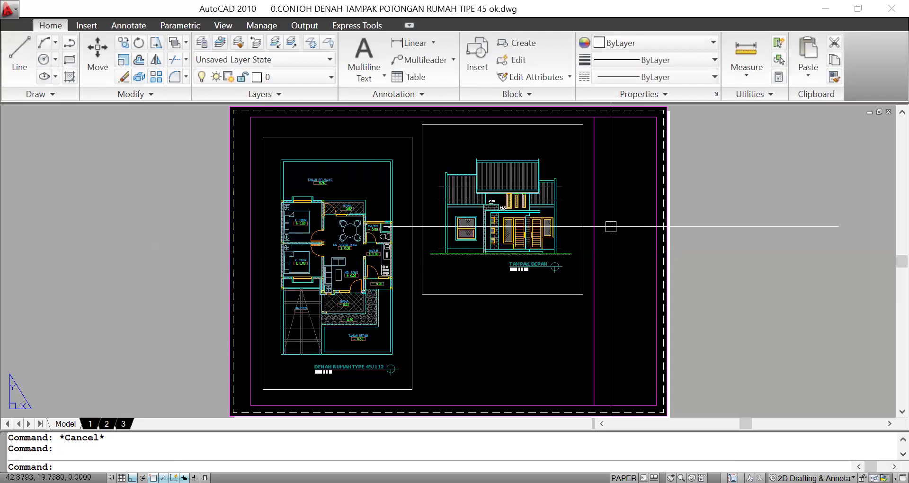